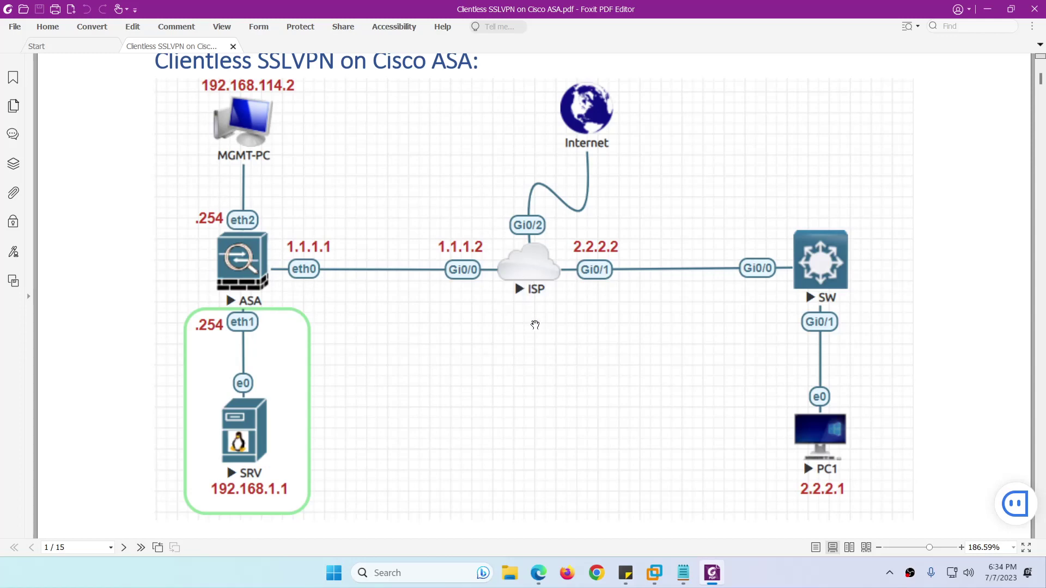
# Scroll the Clientless SSLVPN PDF from the diagram title down to the full IP address table.
pyautogui.scroll(-2, 761, 366)
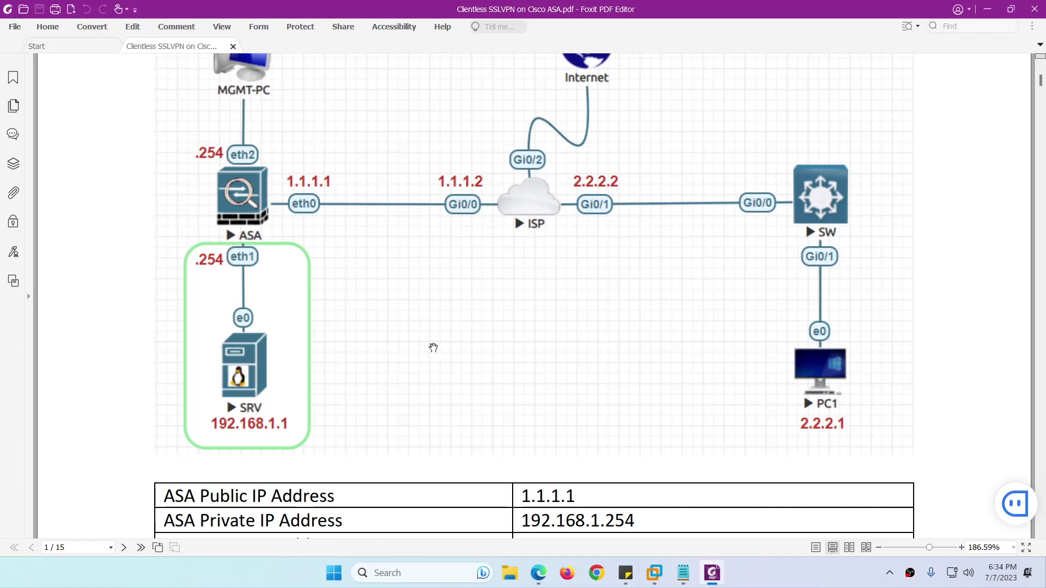
pyautogui.scroll(3, 434, 348)
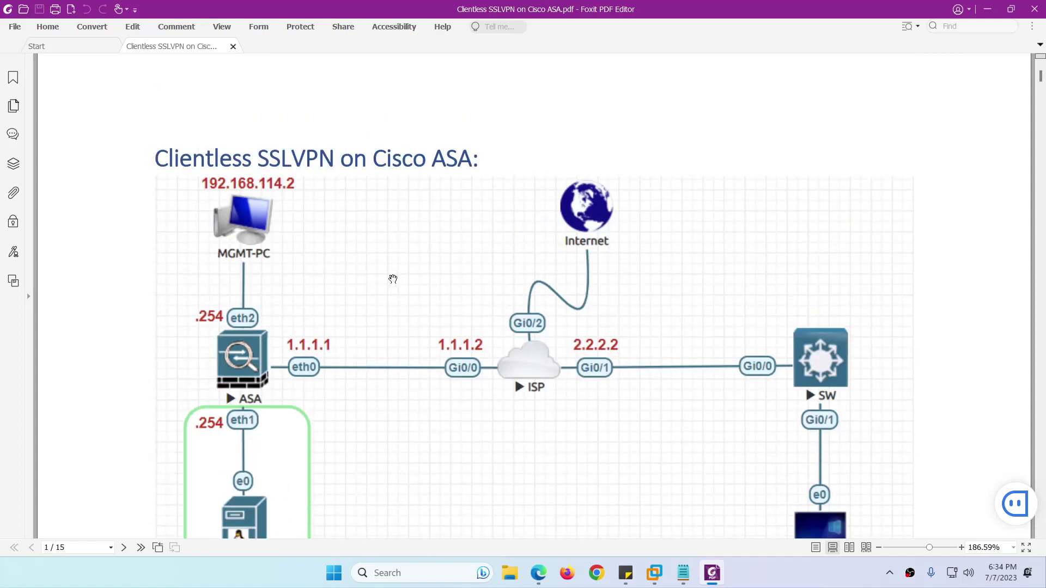
pyautogui.scroll(-2, 393, 279)
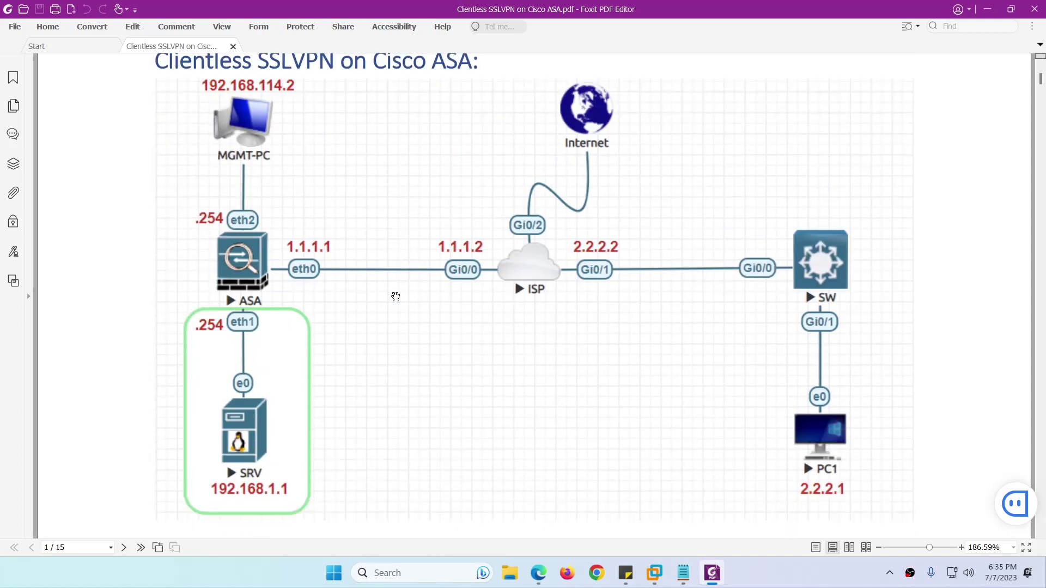
pyautogui.scroll(-3, 396, 297)
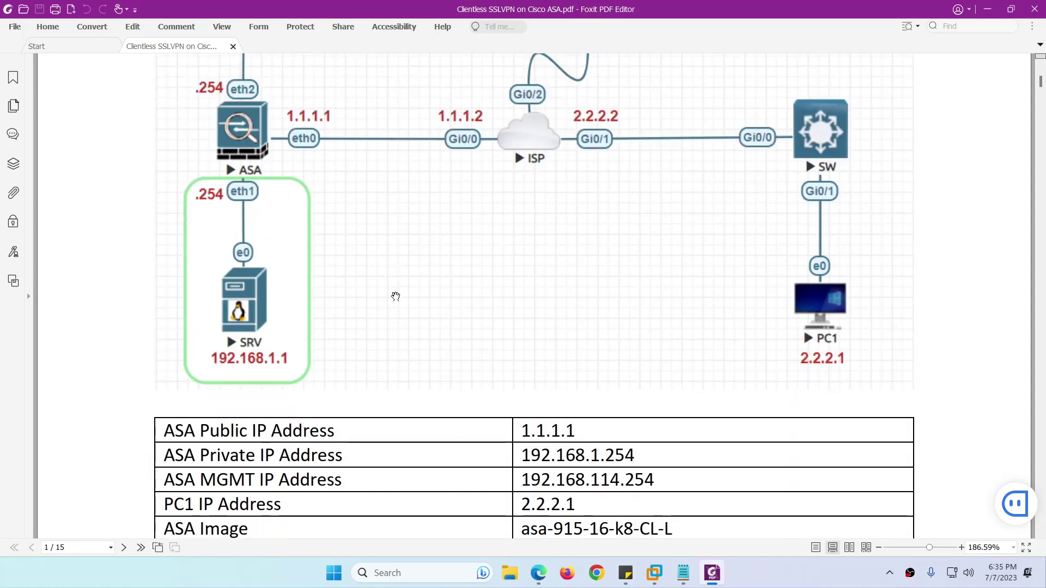
pyautogui.scroll(-5, 395, 297)
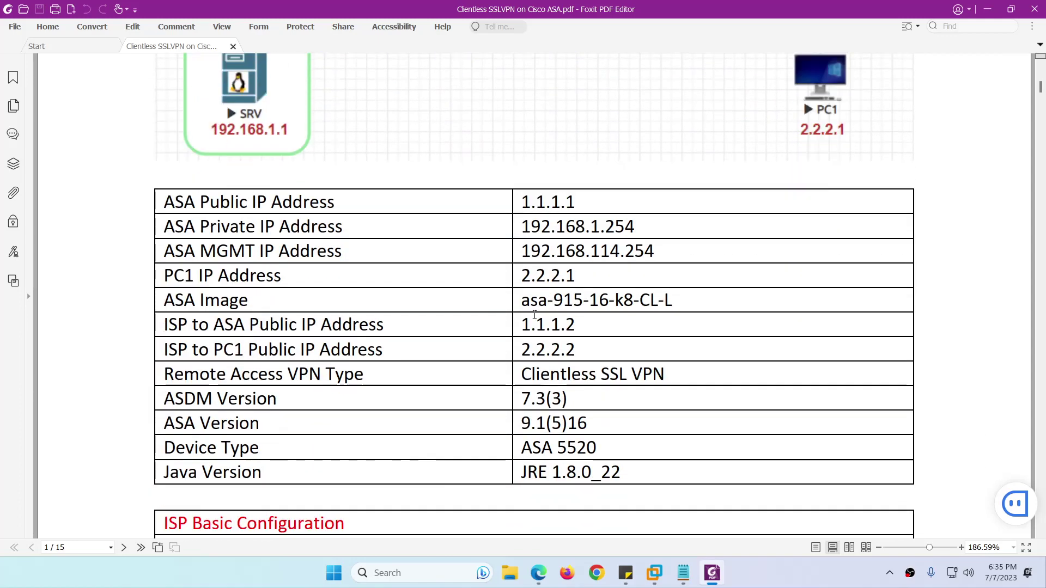
# Highlight asa-915-16-k8-CL-L, Clientless SSL VPN, ASDM 7.3(3), ASA 9.1(5)16, ASA 5520 and the Java version.
pyautogui.moveTo(519, 299); pyautogui.dragTo(673, 300)
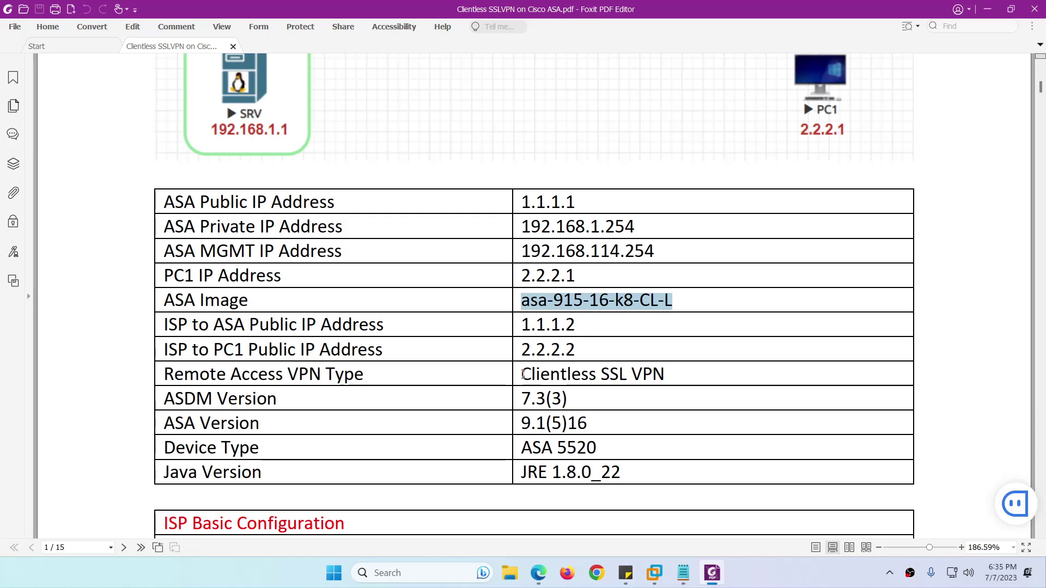
pyautogui.moveTo(523, 374); pyautogui.dragTo(669, 377)
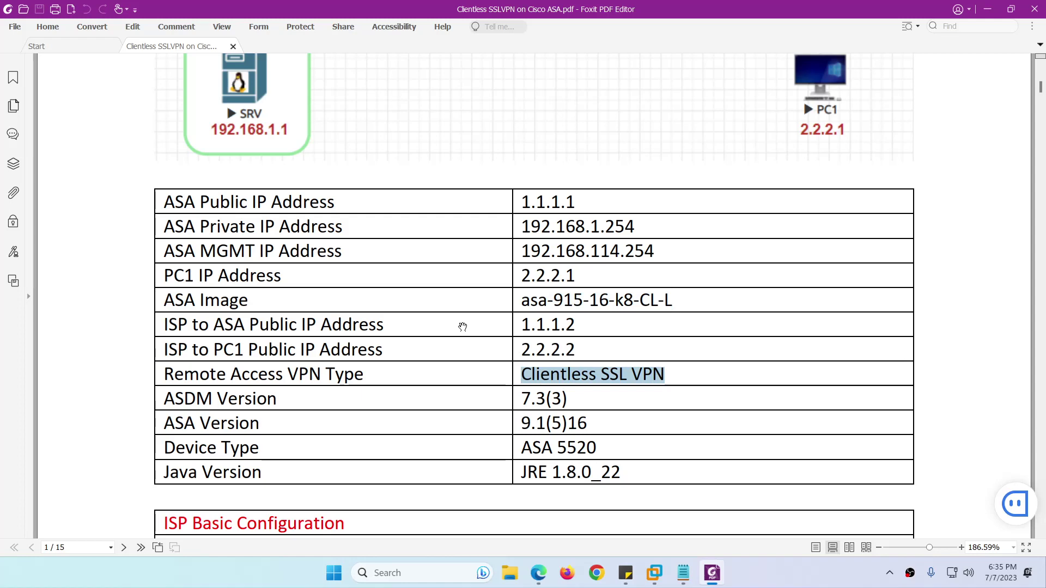
pyautogui.scroll(-1, 463, 326)
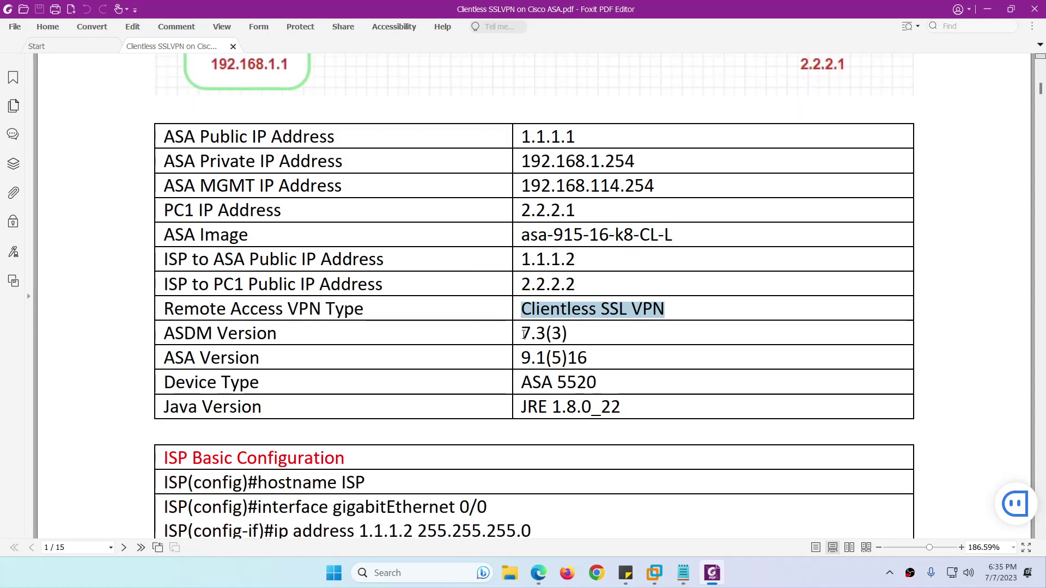
pyautogui.moveTo(524, 334); pyautogui.dragTo(578, 335)
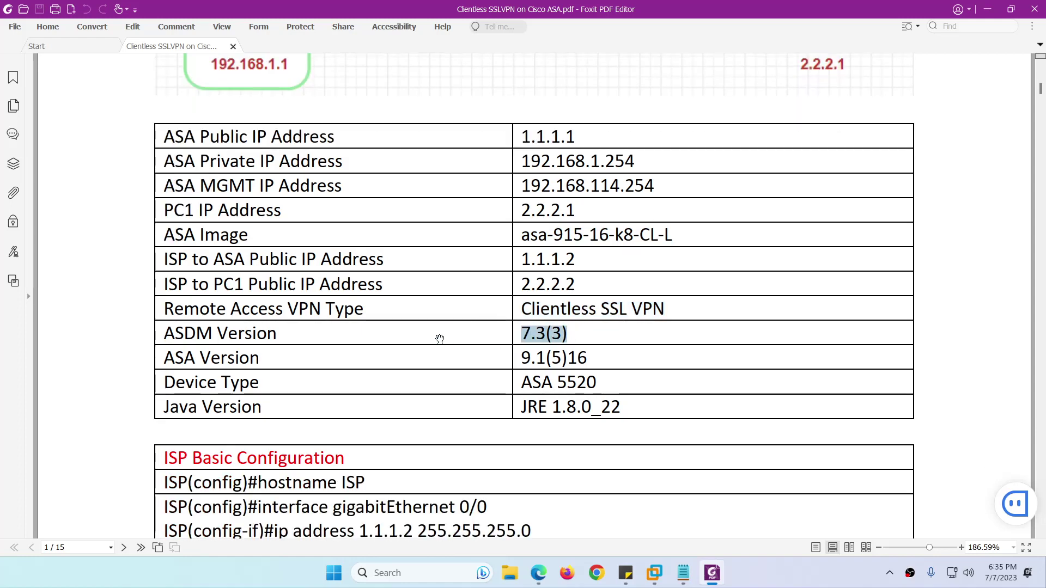
pyautogui.moveTo(521, 357); pyautogui.dragTo(602, 357)
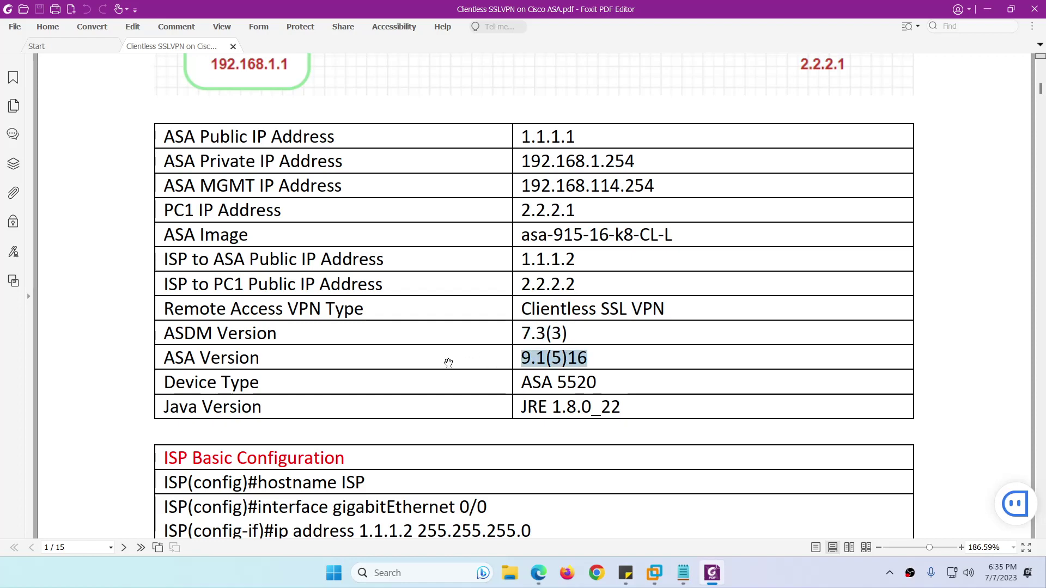
pyautogui.moveTo(521, 382); pyautogui.dragTo(616, 382)
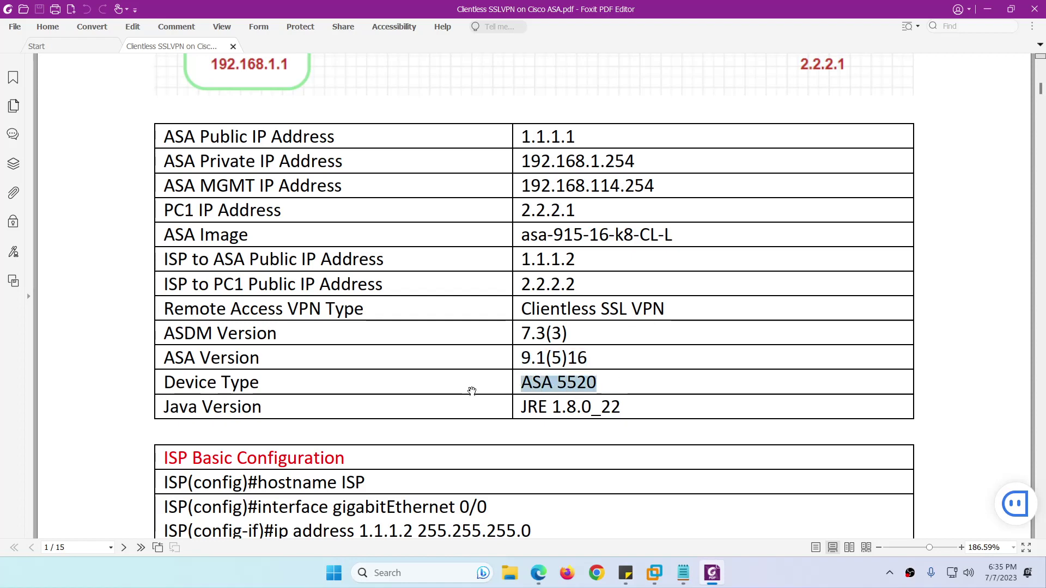
pyautogui.moveTo(520, 404); pyautogui.dragTo(600, 409)
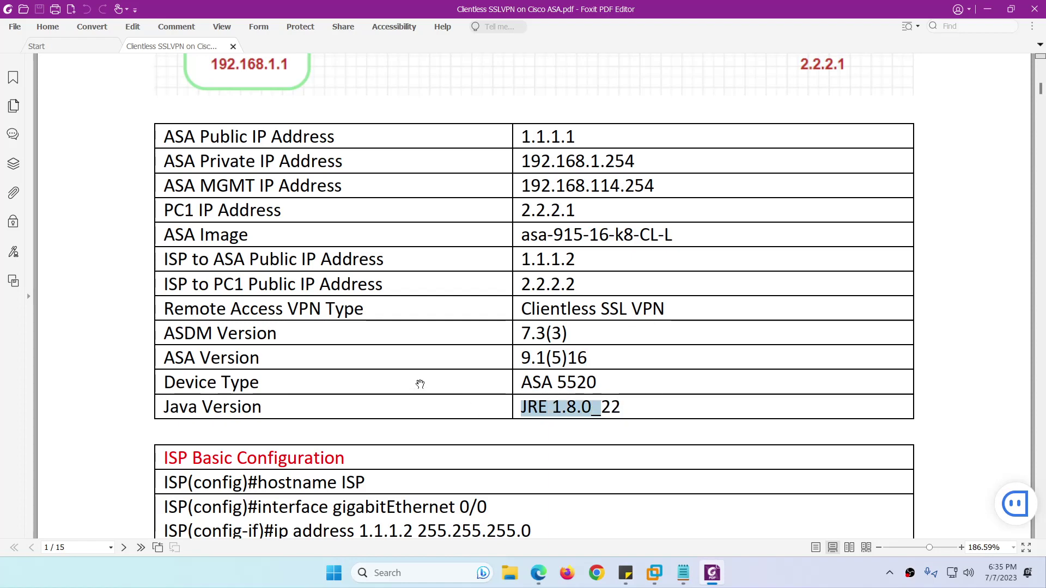
# Review the ISP Basic Configuration table, then return to the EVE lab topology in Edge.
pyautogui.scroll(-5, 420, 385)
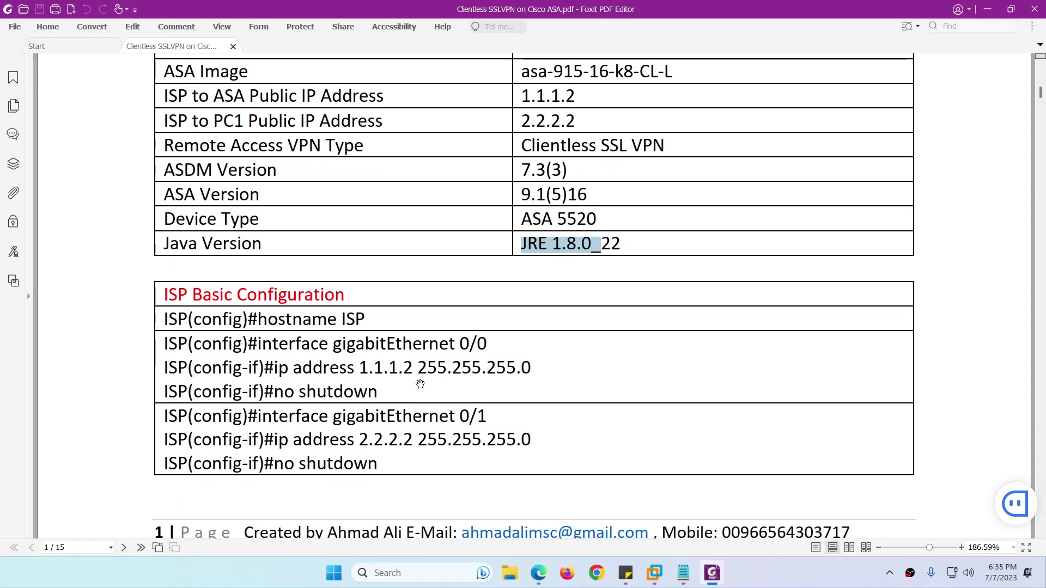
pyautogui.scroll(-1, 420, 384)
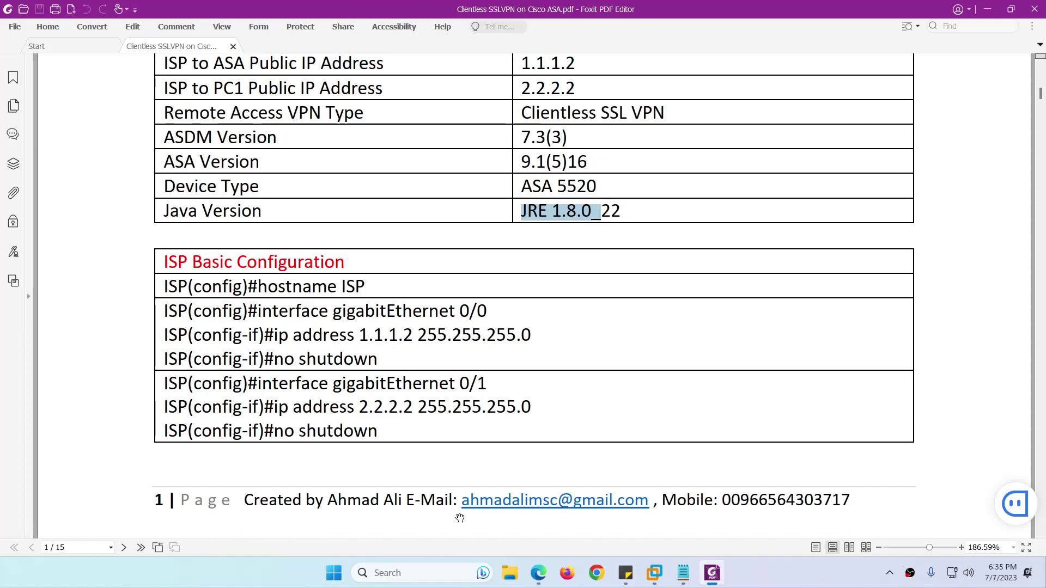
pyautogui.click(538, 574)
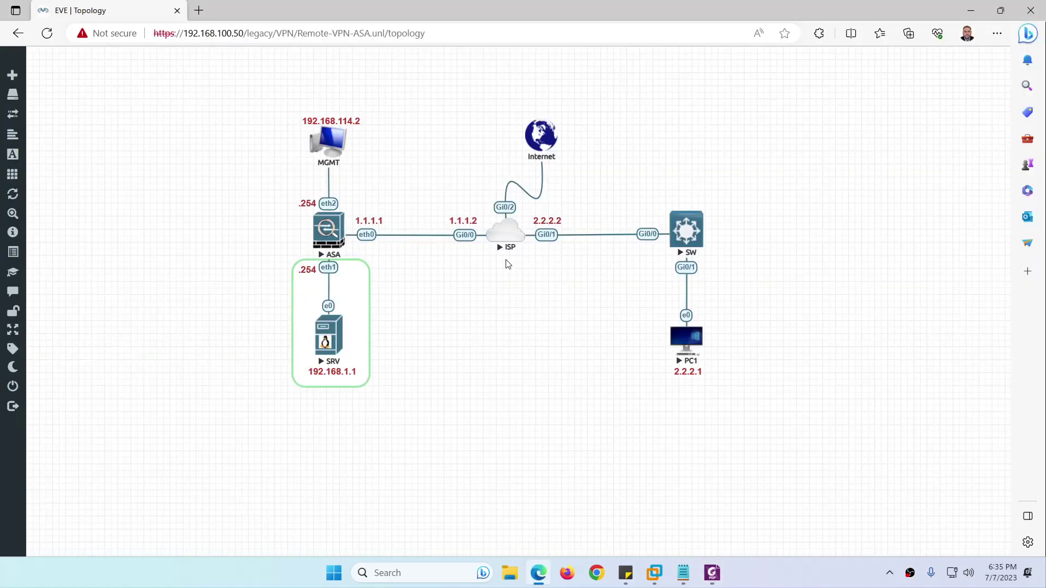
# Open the ISP router console and decline the initial configuration dialog.
pyautogui.click(469, 224)
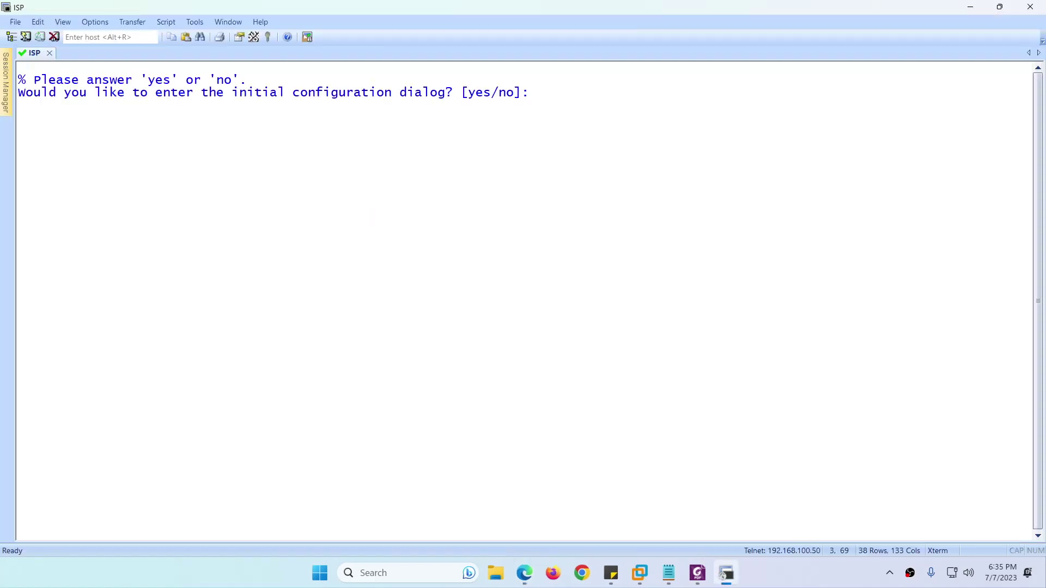
pyautogui.write('no')
pyautogui.press('Return')
# Open the ASA console and enter enable, then global configuration mode.
pyautogui.click(524, 573)
pyautogui.click(325, 229)
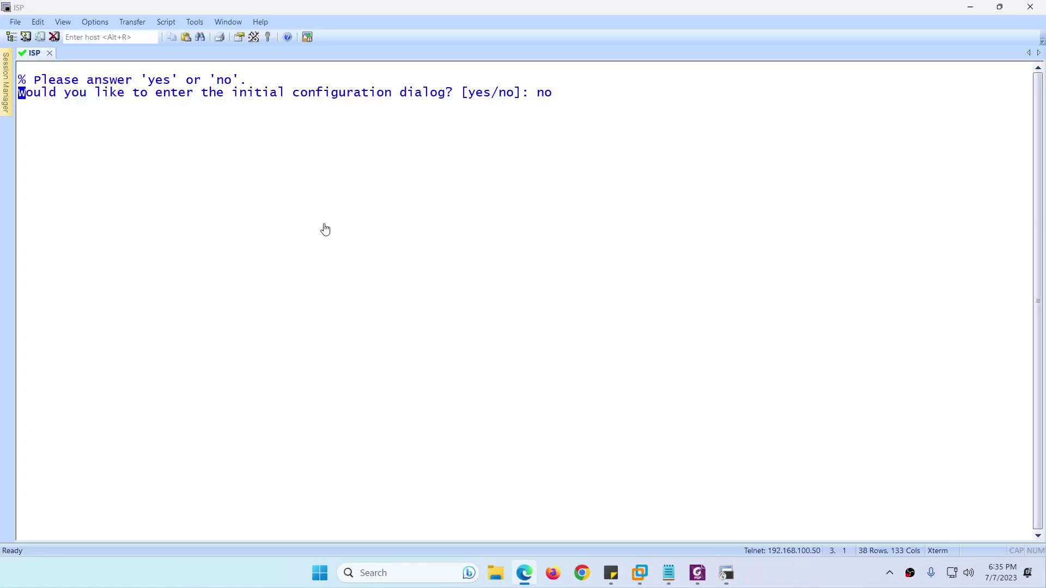
pyautogui.press('Return')
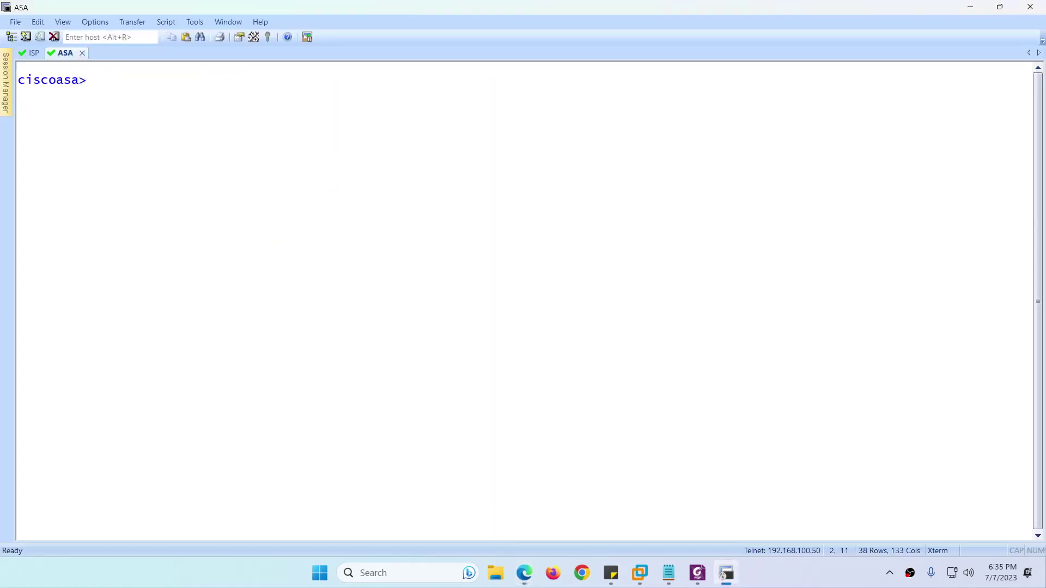
pyautogui.write('en')
pyautogui.press('Return')
pyautogui.press('Return')
pyautogui.write('config ')
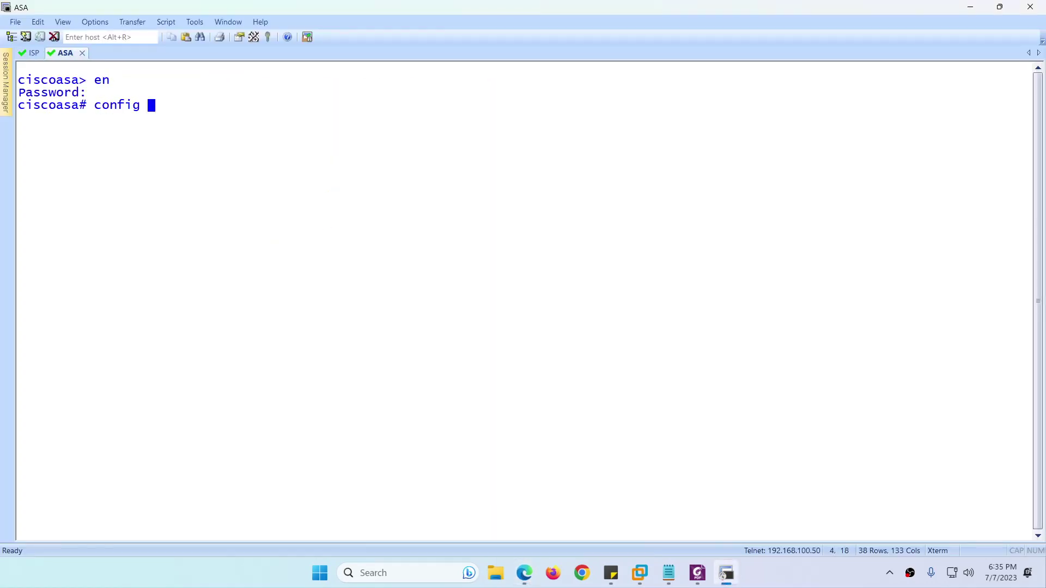
pyautogui.write('t')
pyautogui.press('Return')
pyautogui.press('Return')
pyautogui.hotkey('ctrl', 'l')
pyautogui.press('Return')
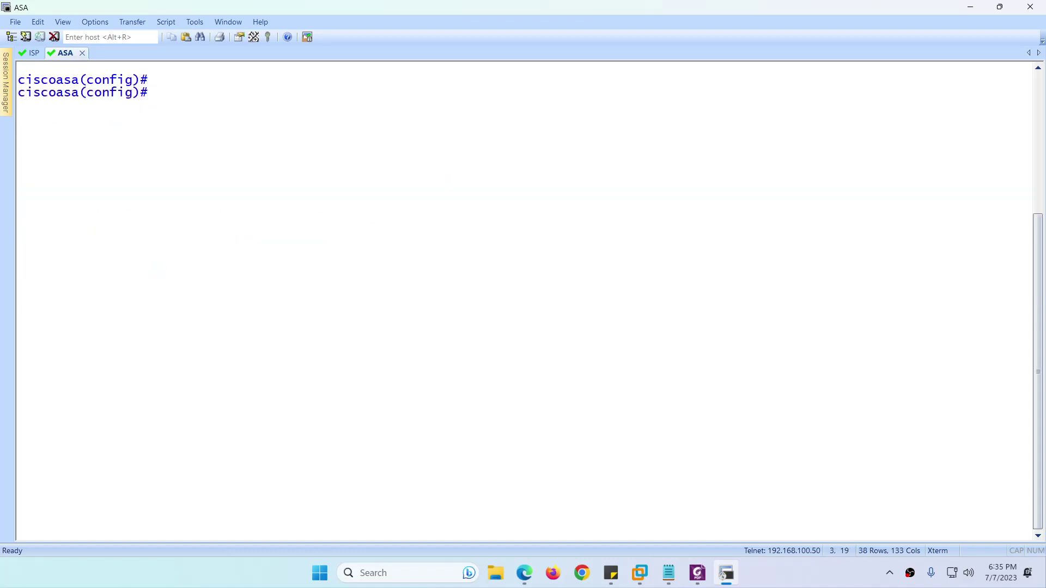
# Paste the ASA basic configuration from the notes: hostname, three interfaces, default route via 1.1.1.2.
pyautogui.click(668, 573)
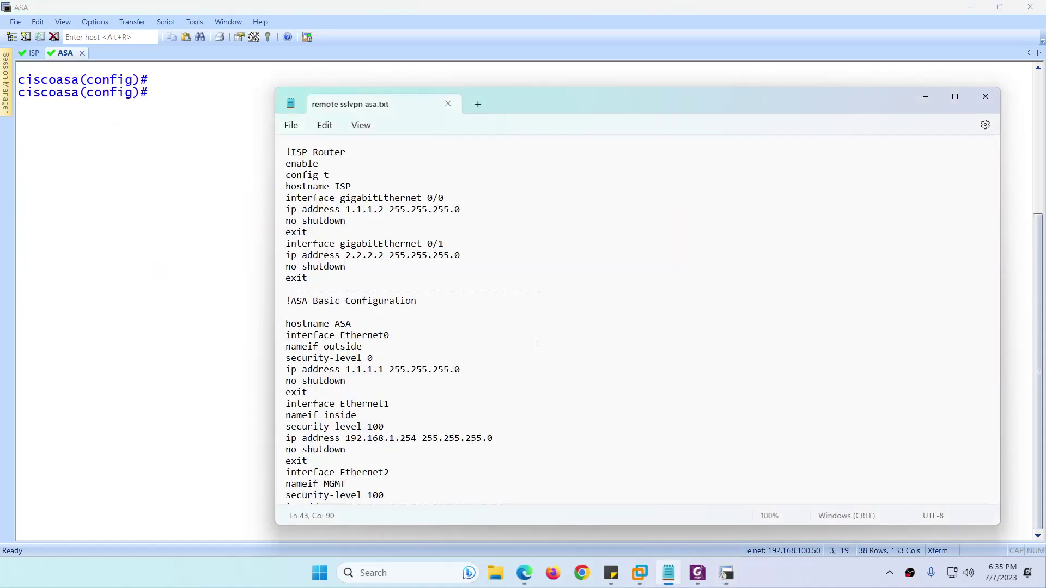
pyautogui.scroll(-3, 347, 311)
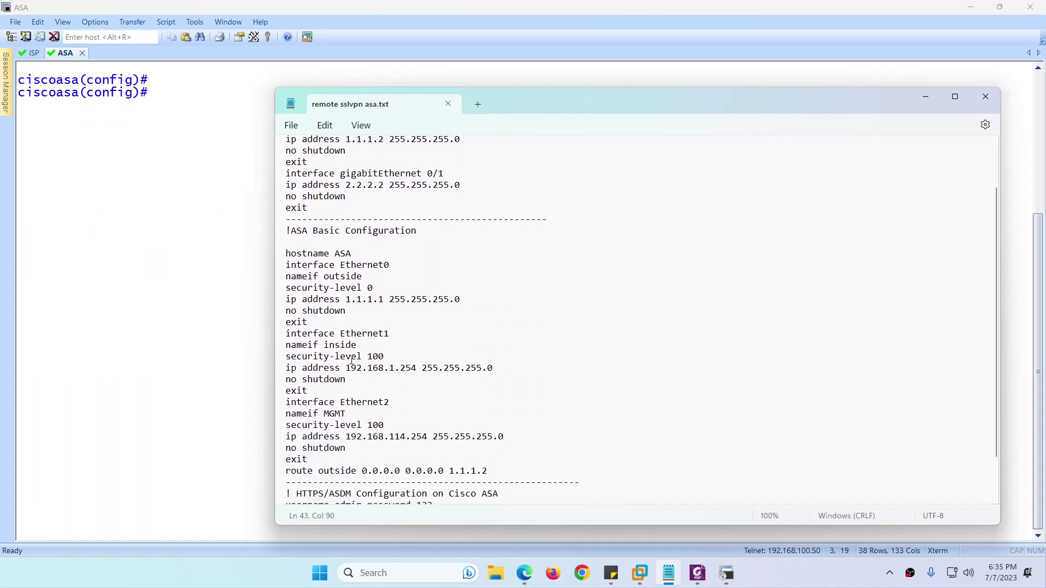
pyautogui.moveTo(501, 452); pyautogui.dragTo(285, 236)
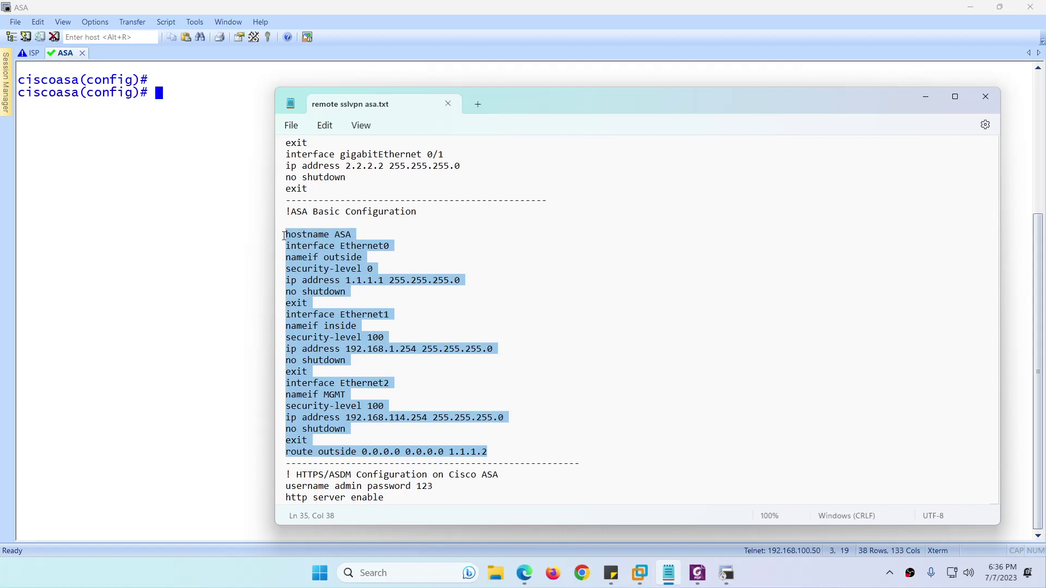
pyautogui.rightClick(309, 257)
pyautogui.click(334, 327)
pyautogui.rightClick(212, 213)
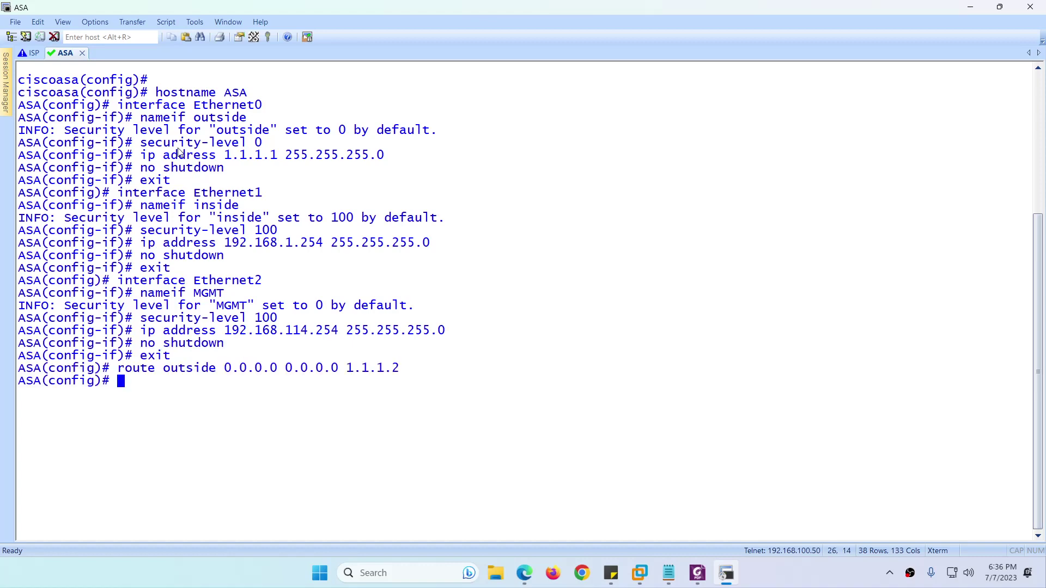
pyautogui.click(37, 53)
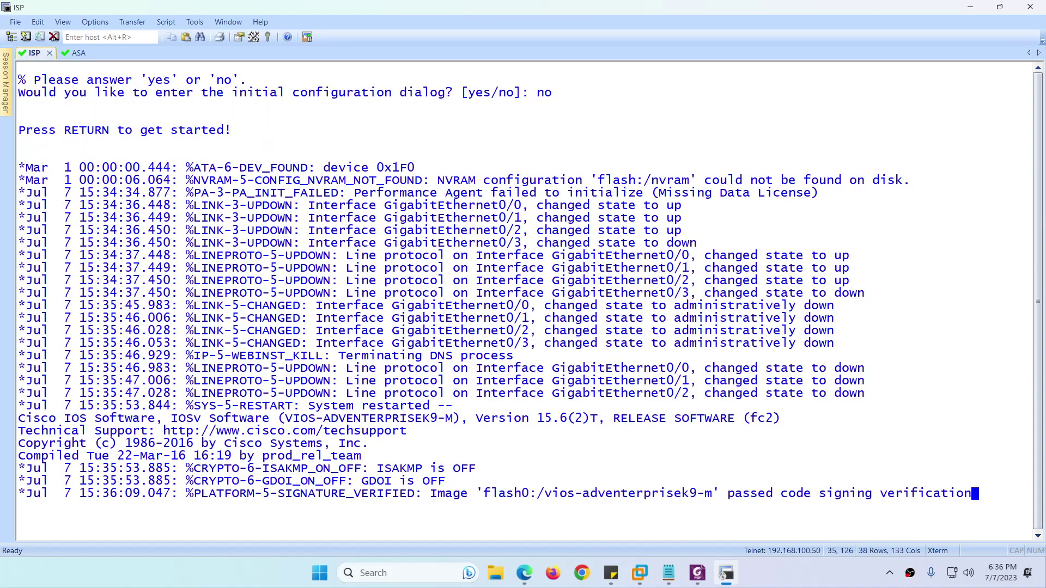
# Paste the ISP commands (hostname ISP, Gi0/0 1.1.1.2, Gi0/1 2.2.2.2), then disconnect the session.
pyautogui.press('Return')
pyautogui.press('Return')
pyautogui.press('Return')
pyautogui.press('Return')
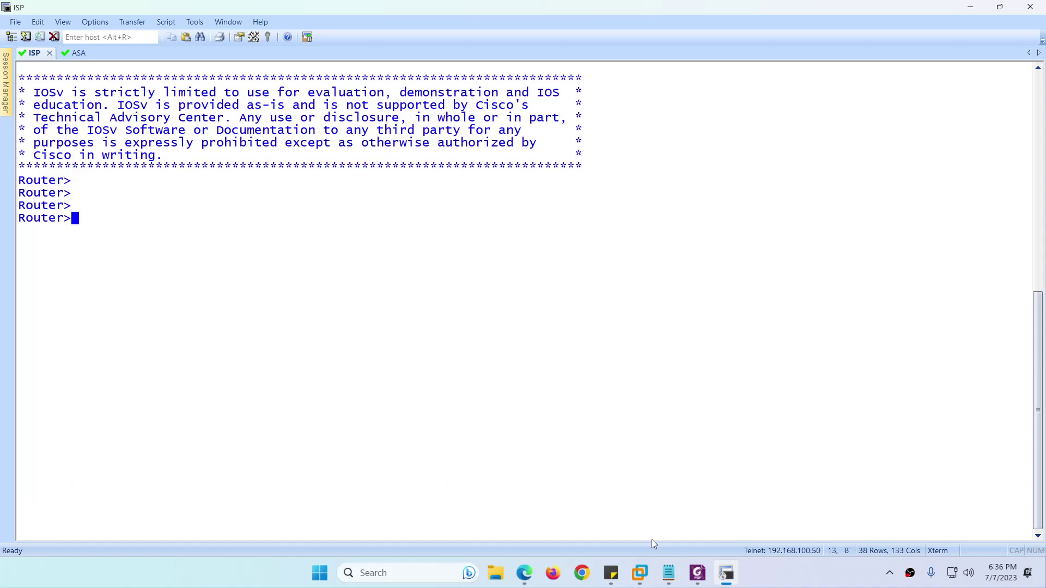
pyautogui.click(669, 573)
pyautogui.scroll(3, 382, 327)
pyautogui.click(318, 276)
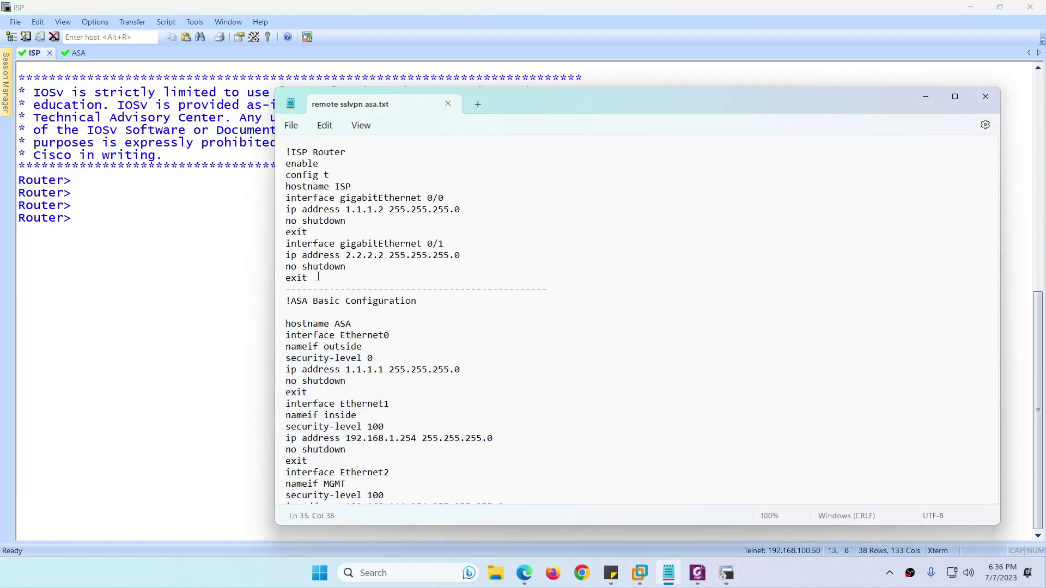
pyautogui.moveTo(318, 277); pyautogui.dragTo(285, 164)
pyautogui.rightClick(304, 191)
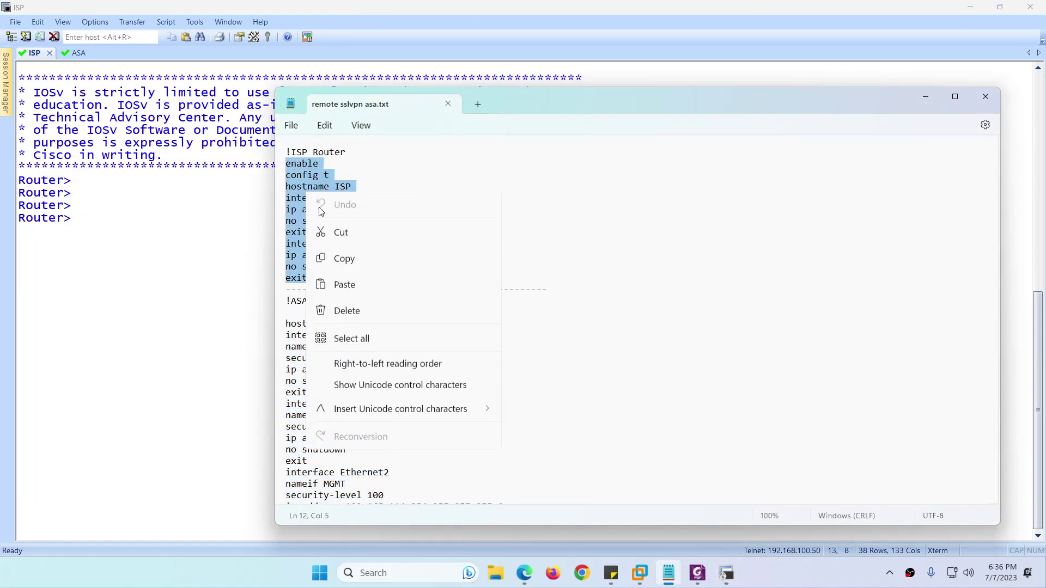
pyautogui.click(333, 262)
pyautogui.rightClick(138, 265)
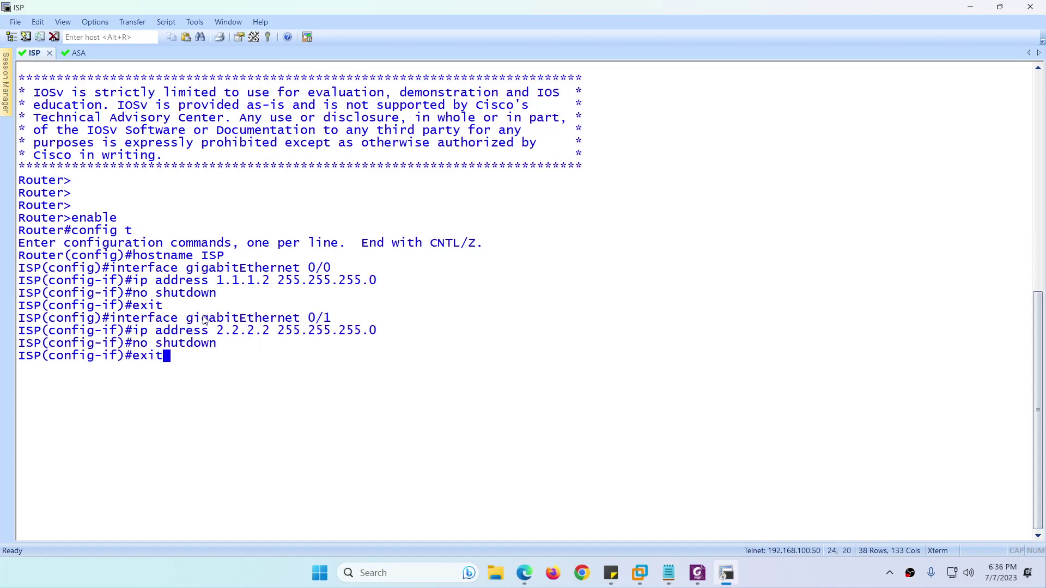
pyautogui.press('Return')
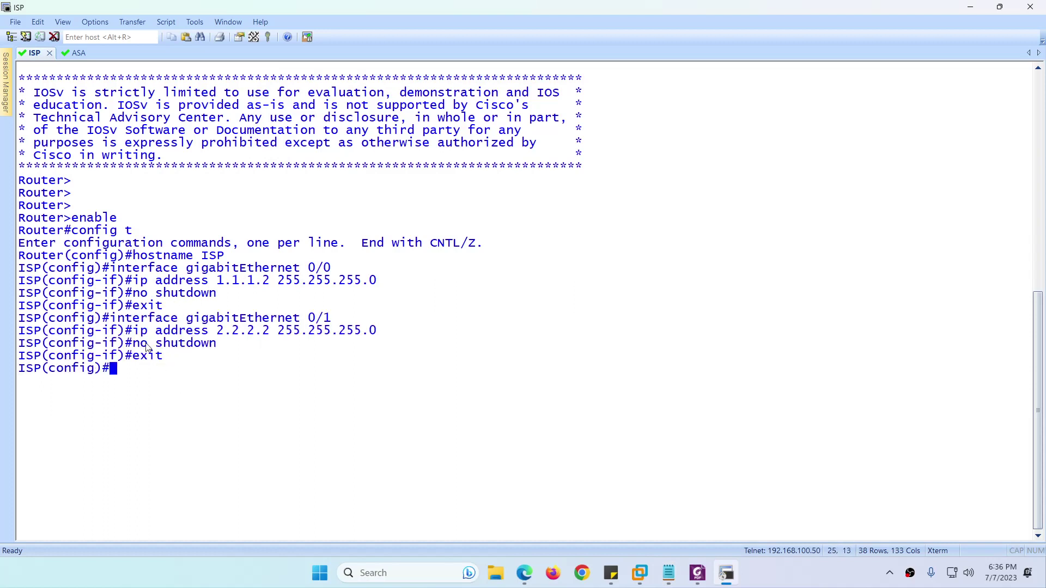
pyautogui.click(49, 54)
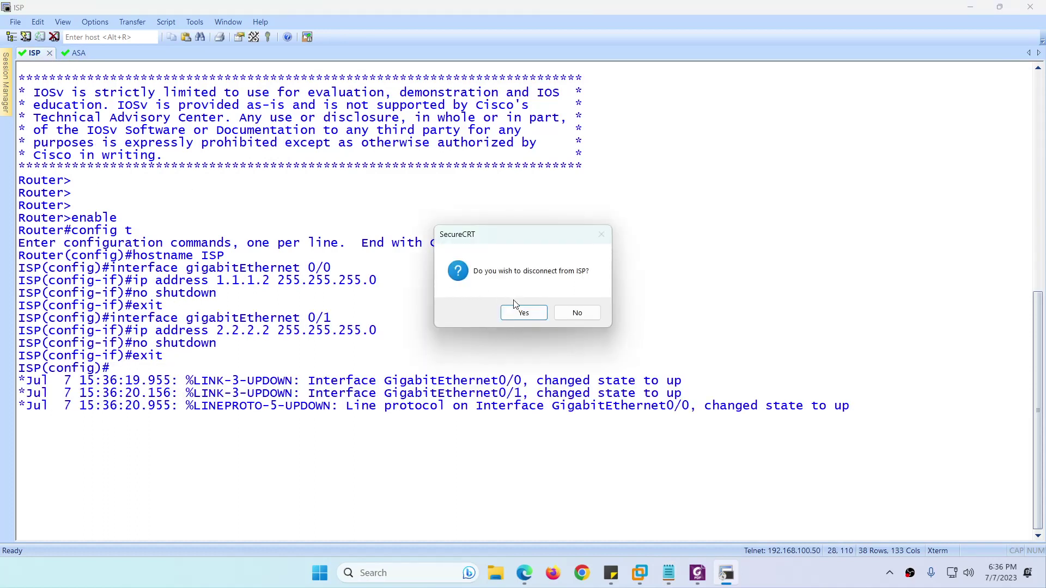
pyautogui.click(515, 308)
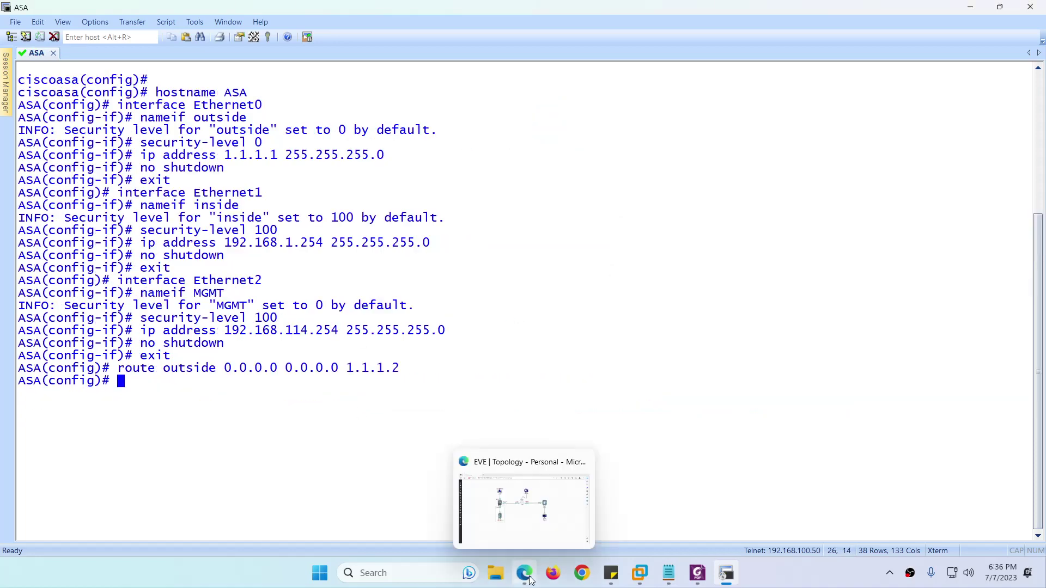
# In SRV's Control Panel network settings, apply 192.168.1.1/24, gateway 192.168.1.254, DNS 8.8.8.8 and 1.1.1.1.
pyautogui.click(524, 573)
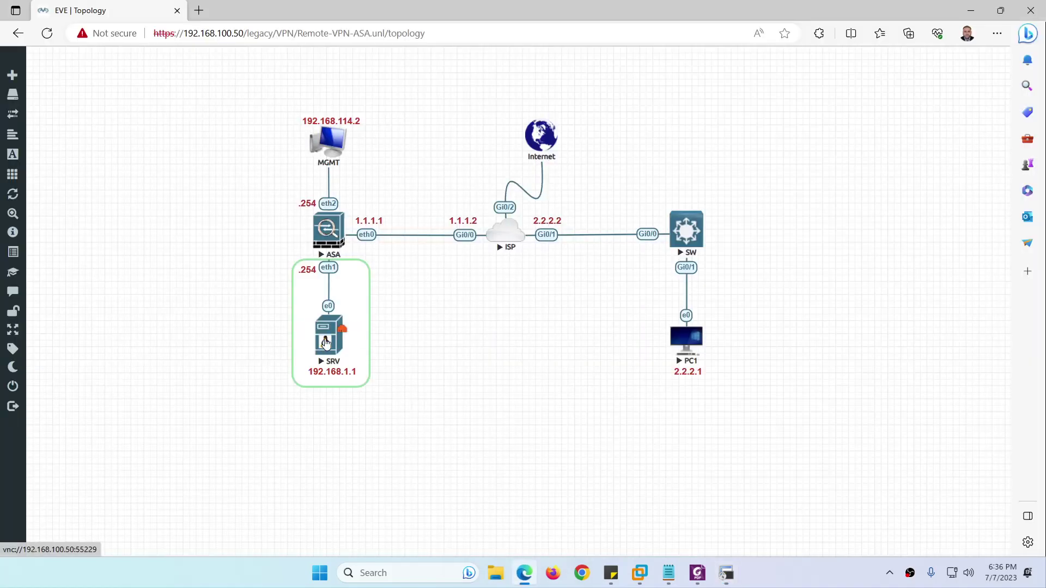
pyautogui.click(326, 343)
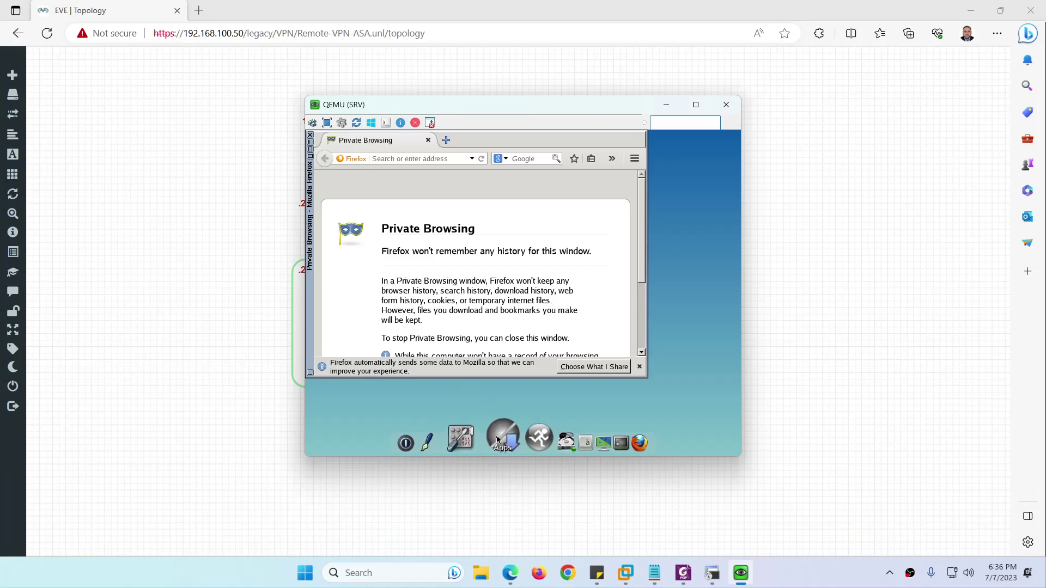
pyautogui.click(469, 439)
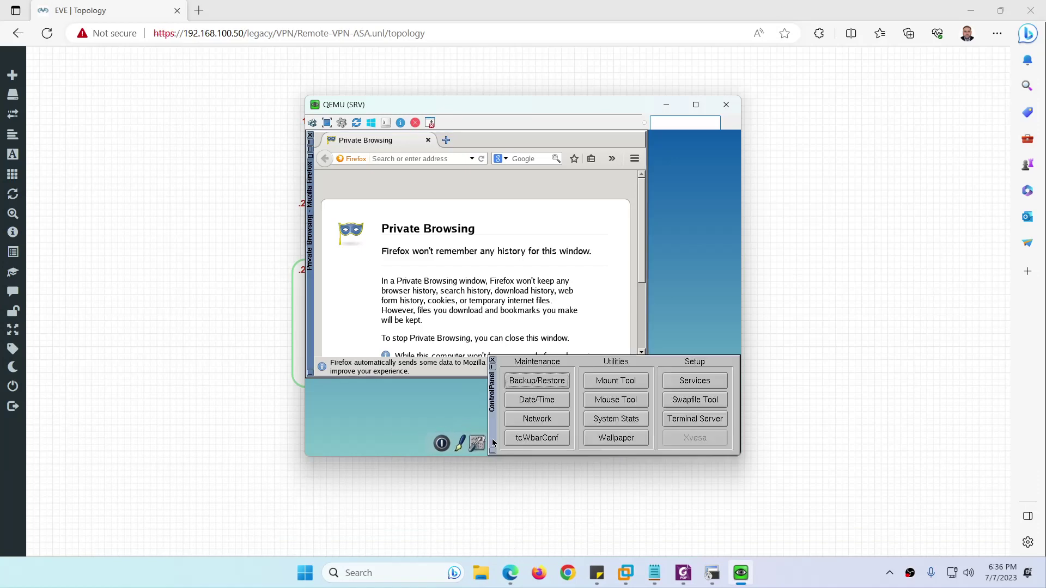
pyautogui.click(537, 418)
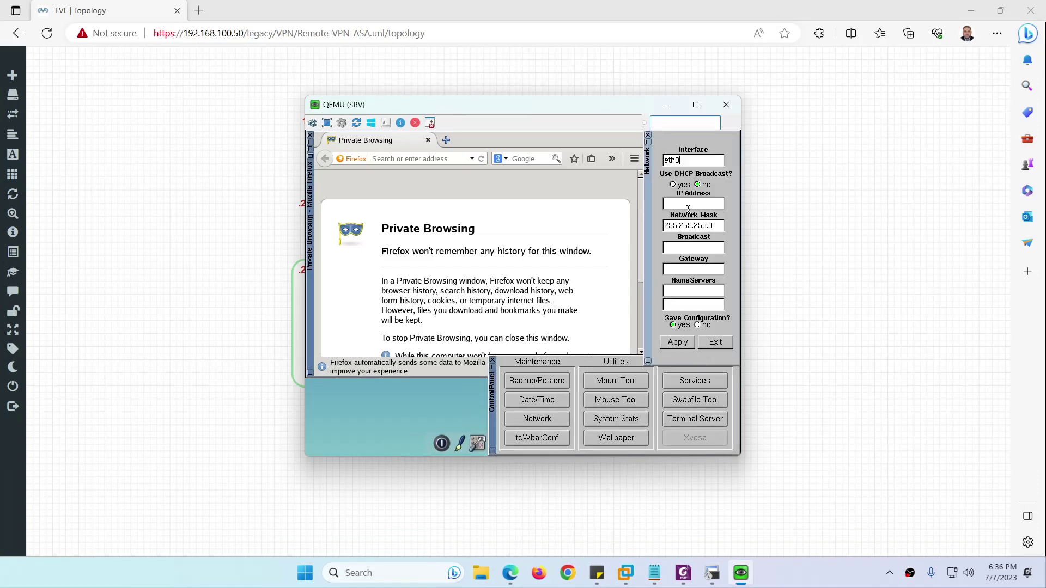
pyautogui.click(688, 209)
pyautogui.write('102/')
pyautogui.write('1')
pyautogui.press('Tab')
pyautogui.press('Tab')
pyautogui.press('Tab')
pyautogui.press('Tab')
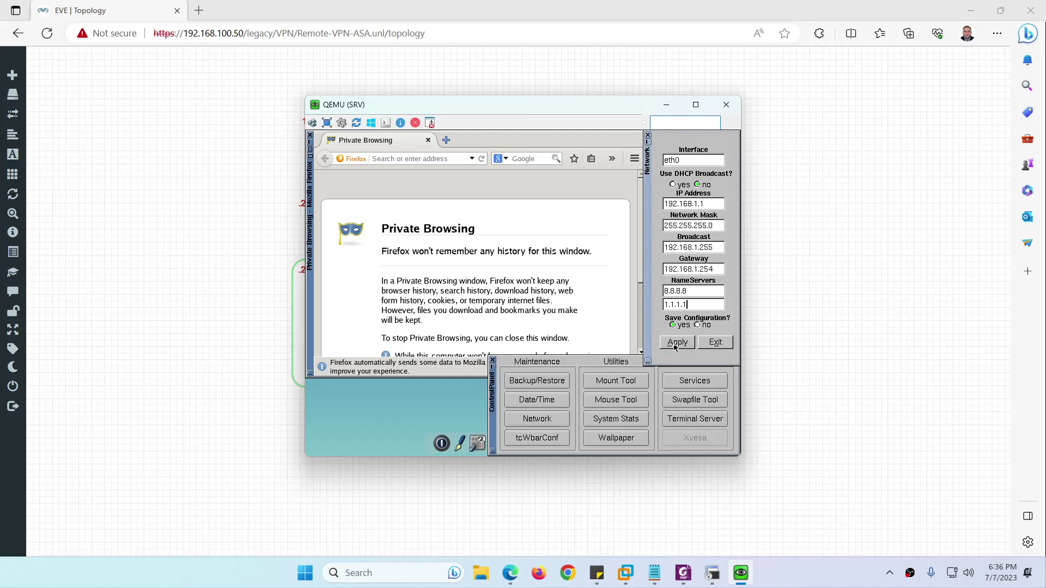
pyautogui.click(715, 342)
pyautogui.click(493, 360)
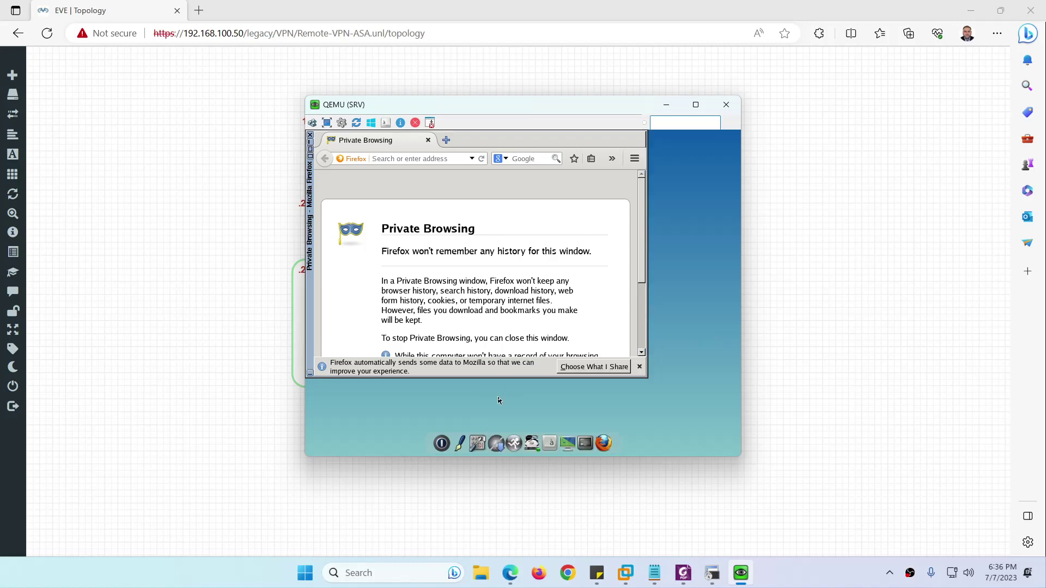
# Run ifconfig in a terminal to confirm eth0 is 192.168.1.1/255.255.255.0.
pyautogui.click(585, 442)
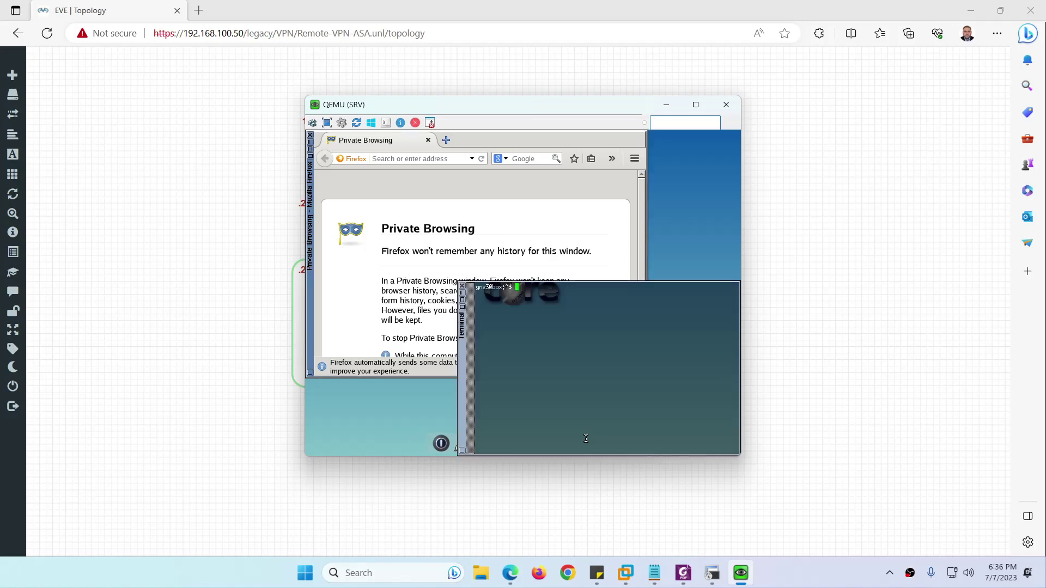
pyautogui.write('fconfig')
pyautogui.press('Return')
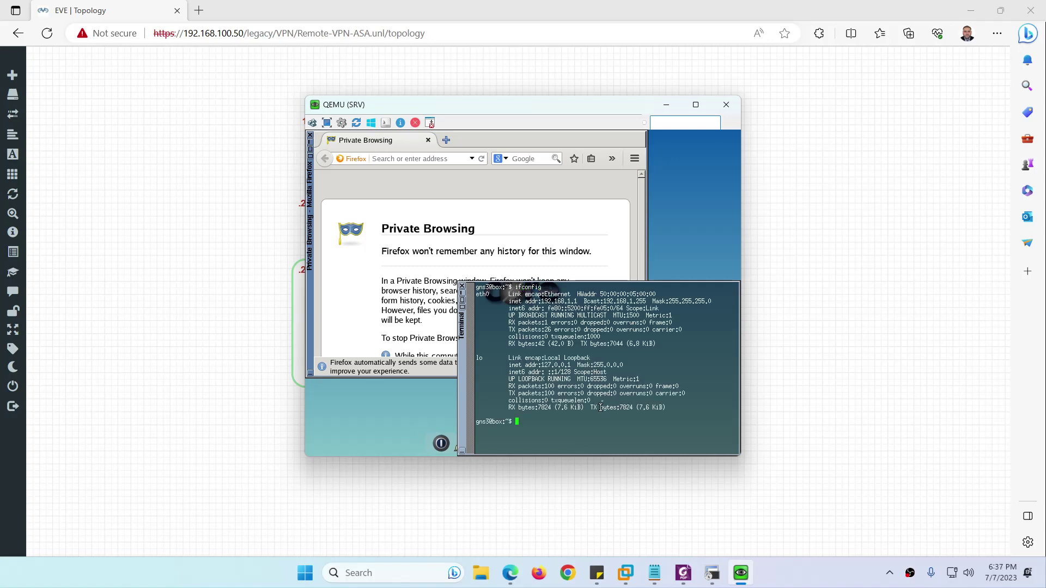
# Load the server's own web page at 192.168.1.1 in Firefox.
pyautogui.click(428, 162)
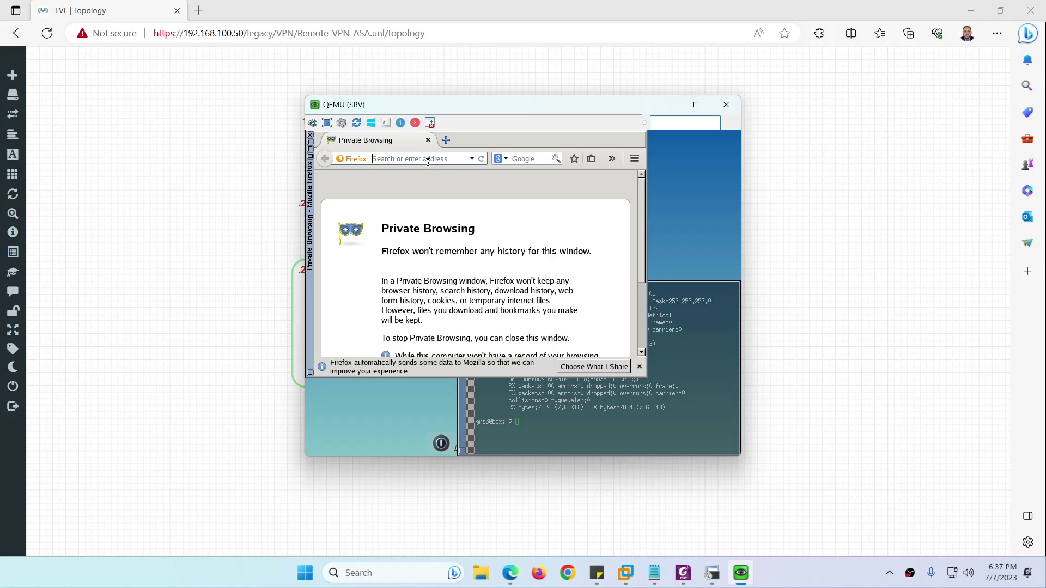
pyautogui.write('192.168.1.1')
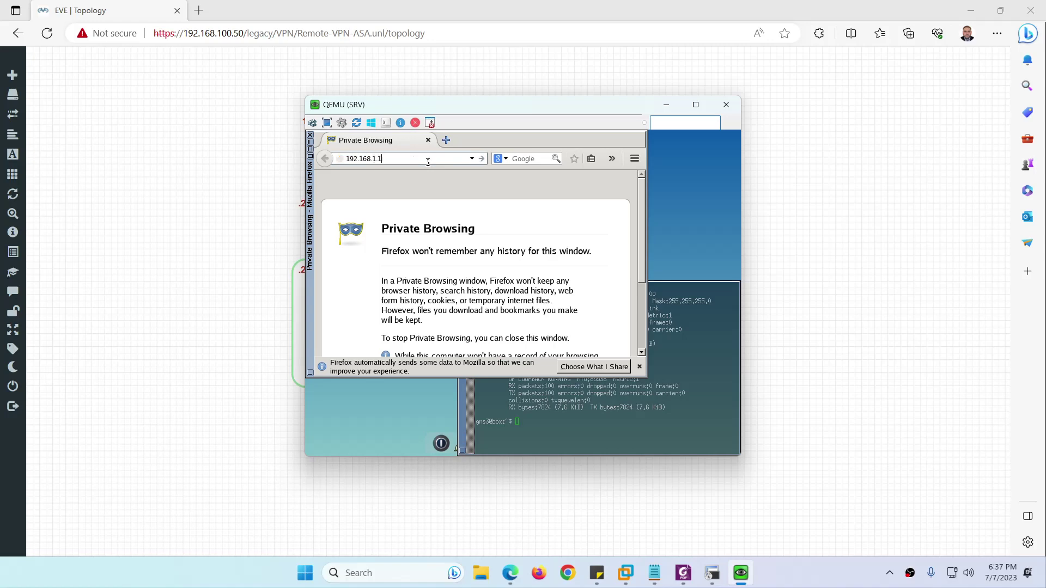
pyautogui.press('Return')
# Close the SRV console, open PC1's console and log in to Windows with the account password.
pyautogui.click(726, 104)
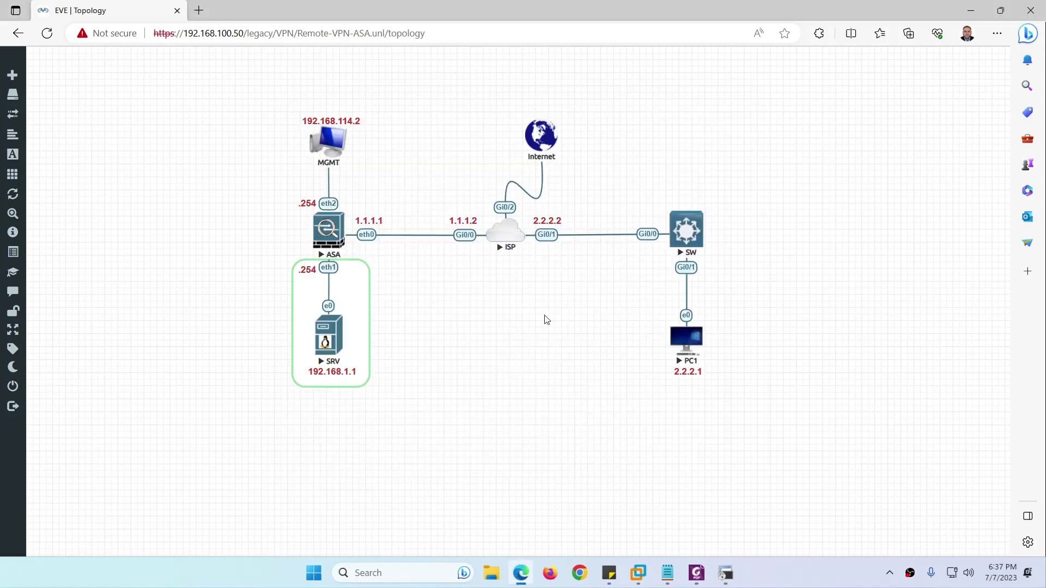
pyautogui.click(679, 342)
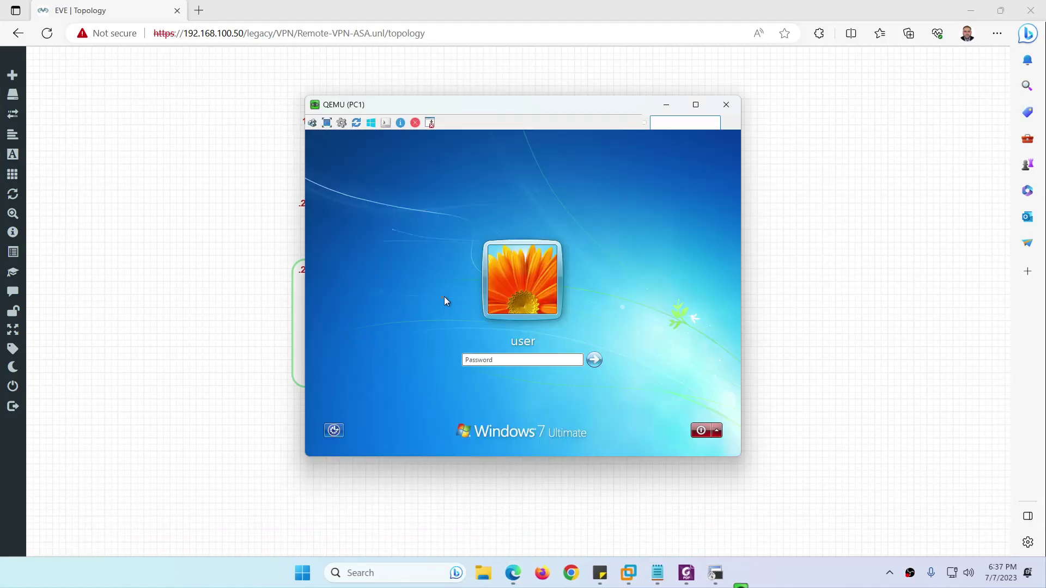
pyautogui.click(463, 354)
pyautogui.write('e')
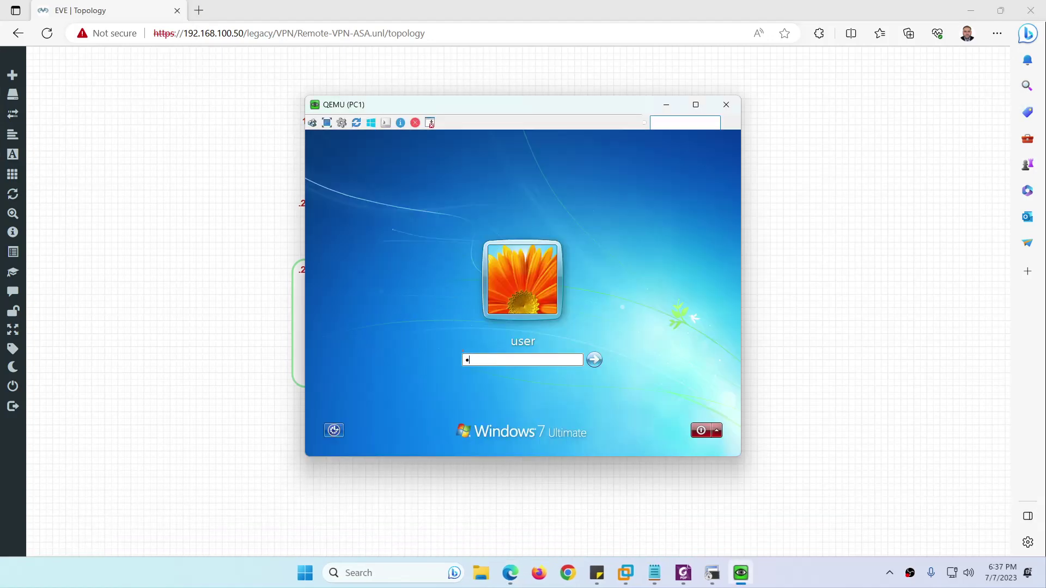
pyautogui.press('Return')
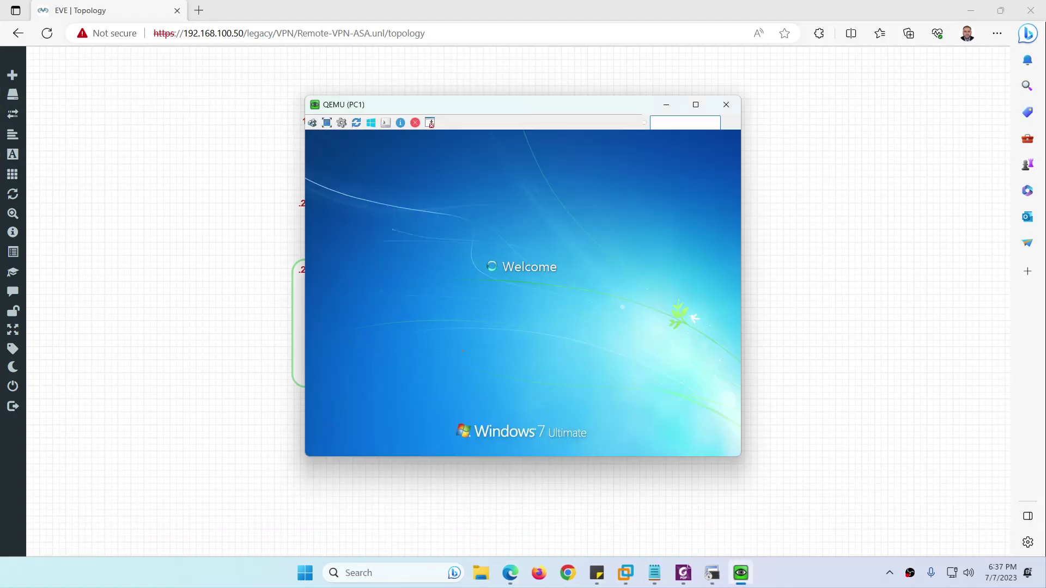
# Open the Network and Sharing Center from the tray network icon.
pyautogui.moveTo(459, 108); pyautogui.dragTo(305, 104)
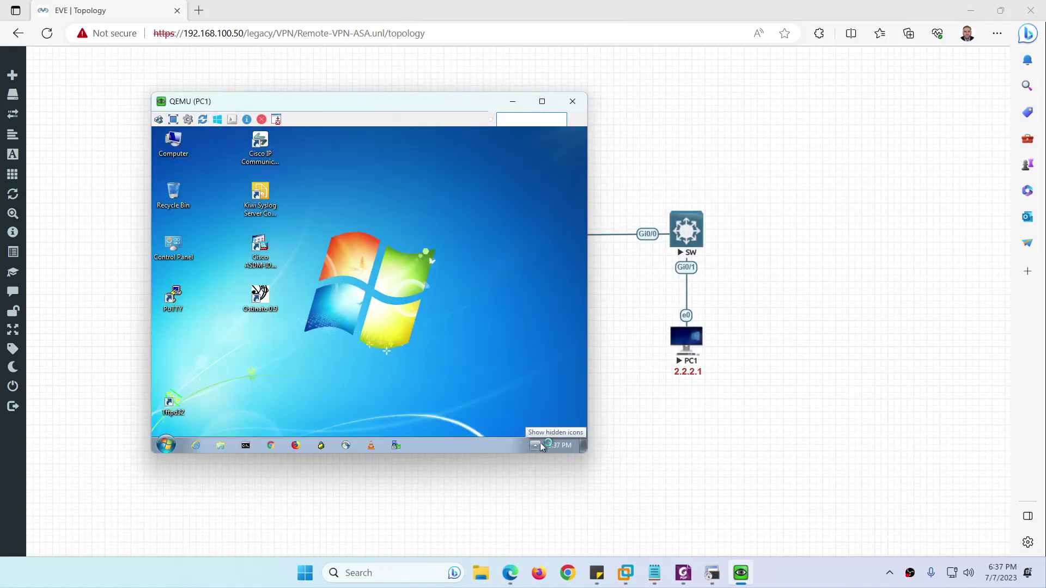
pyautogui.click(536, 447)
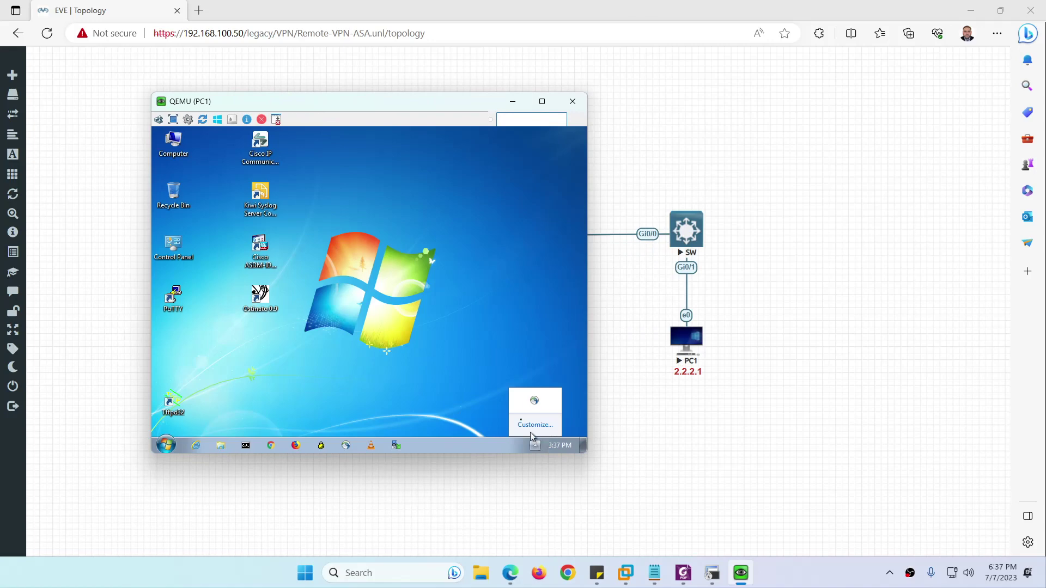
pyautogui.click(435, 388)
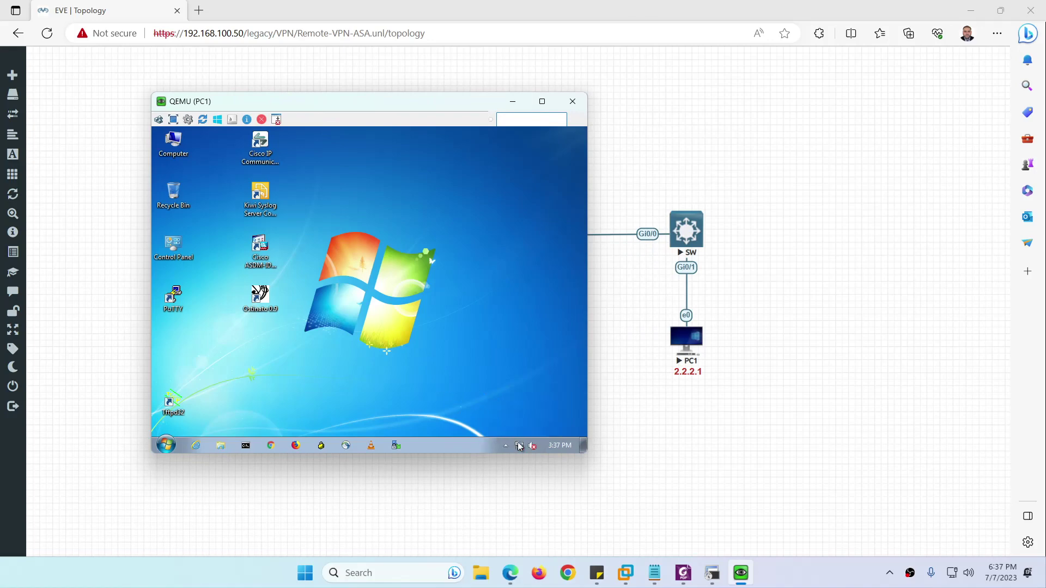
pyautogui.rightClick(519, 444)
pyautogui.click(480, 436)
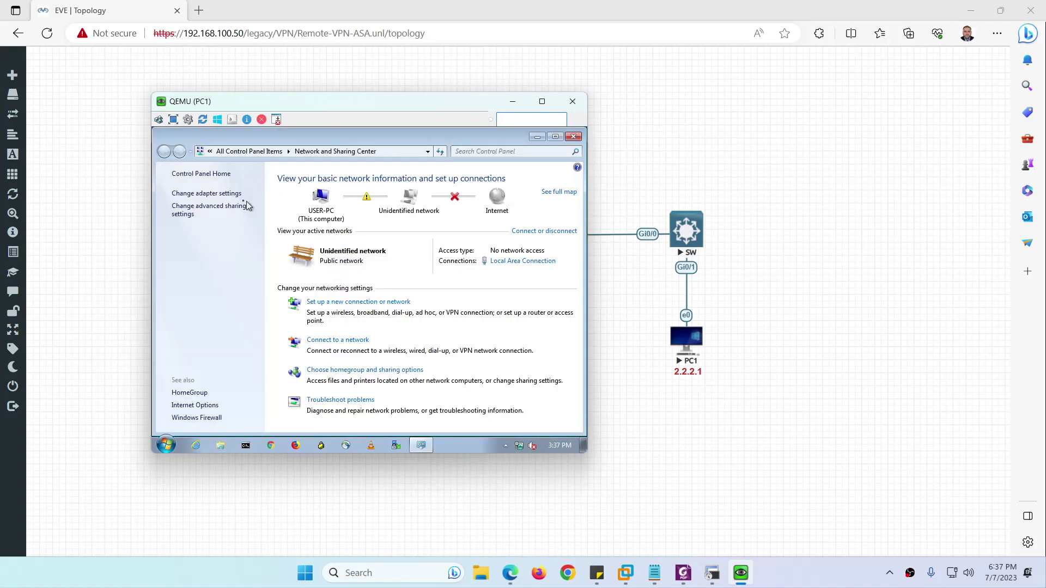
# Open the IPv4 properties of the Local Area Connection adapter.
pyautogui.click(209, 194)
pyautogui.doubleClick(230, 195)
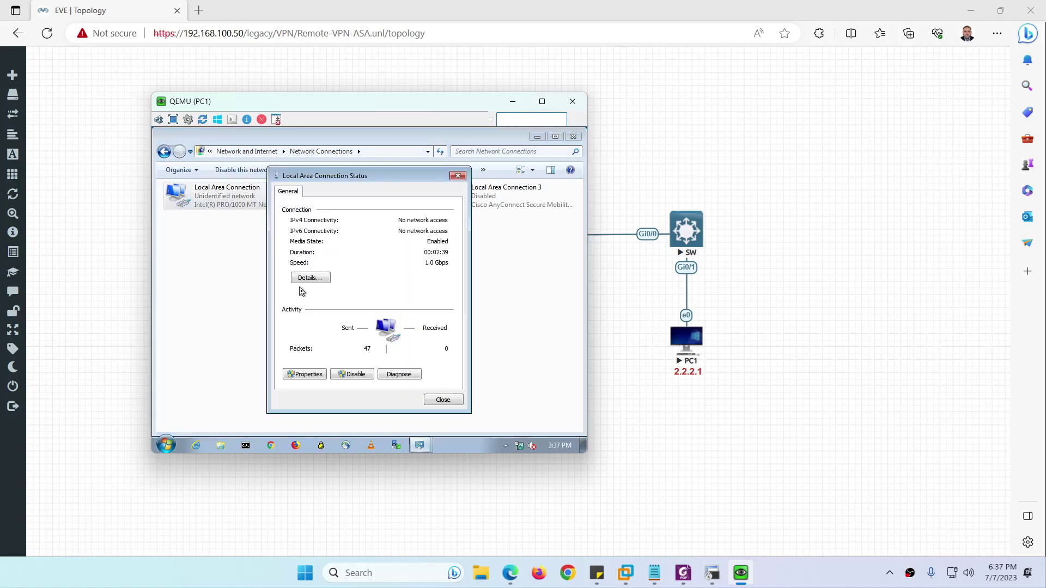
pyautogui.click(306, 375)
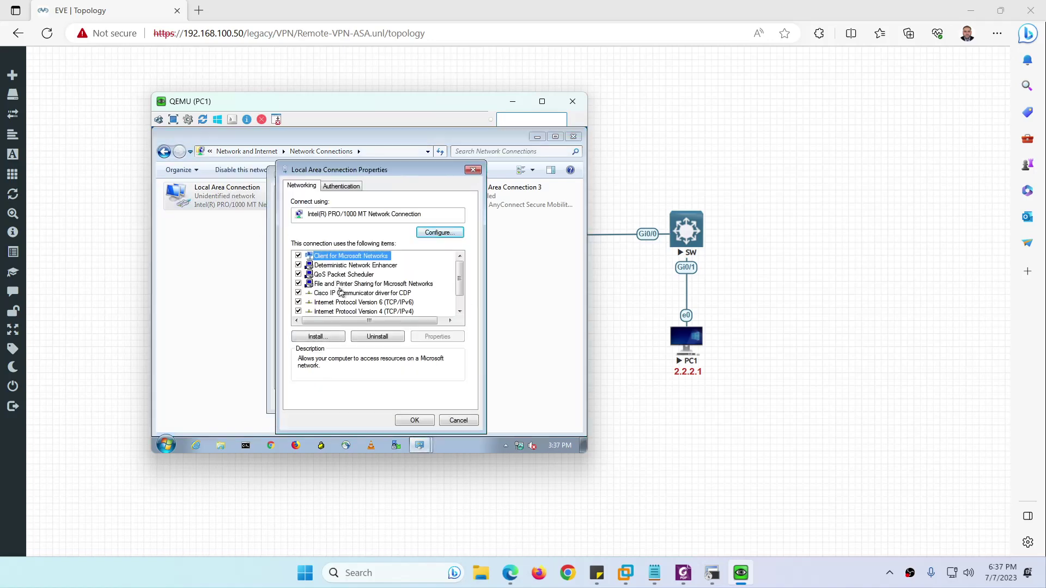
pyautogui.click(298, 311)
pyautogui.click(332, 304)
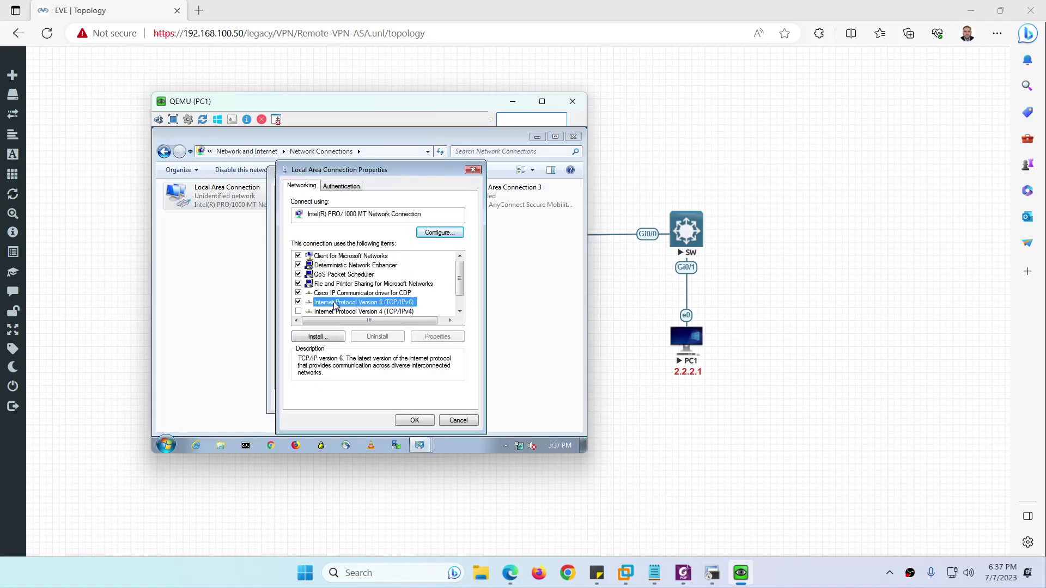
pyautogui.click(298, 311)
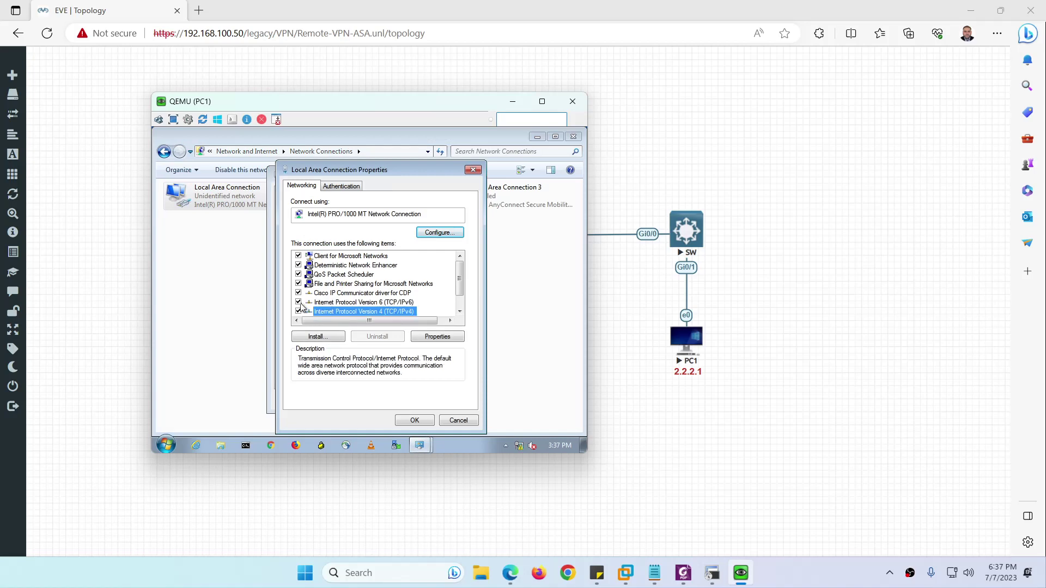
pyautogui.click(304, 303)
pyautogui.doubleClick(339, 311)
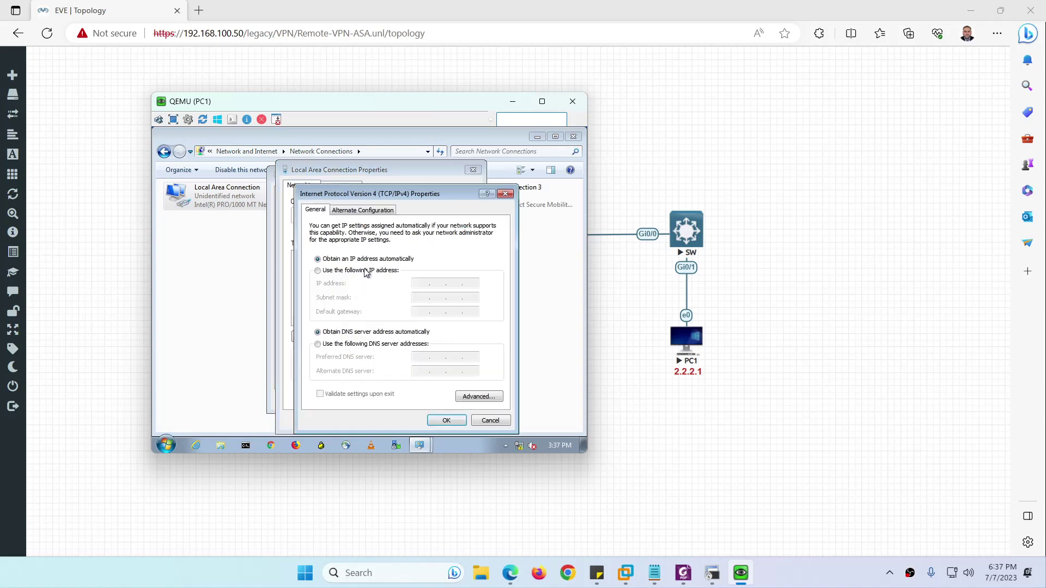
# Set static IP 2.2.2.1, mask 255.255.255.0, gateway 2.2.2.2, DNS 8.8.8.8 and apply.
pyautogui.click(366, 271)
pyautogui.click(414, 284)
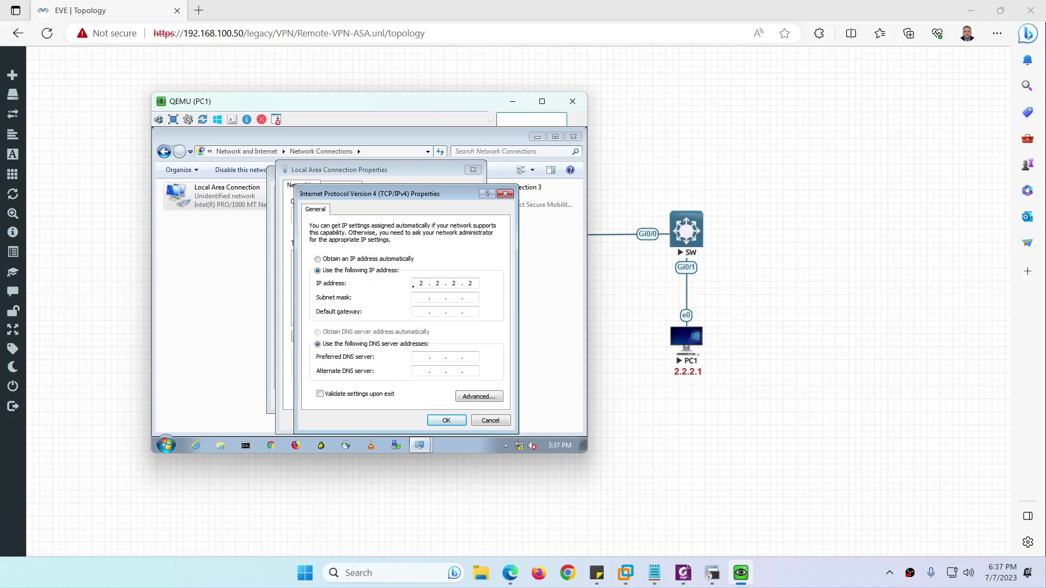
pyautogui.write('2.2.2.1')
pyautogui.press('Tab')
pyautogui.write('255 . 255 . 255 . 0')
pyautogui.click(446, 420)
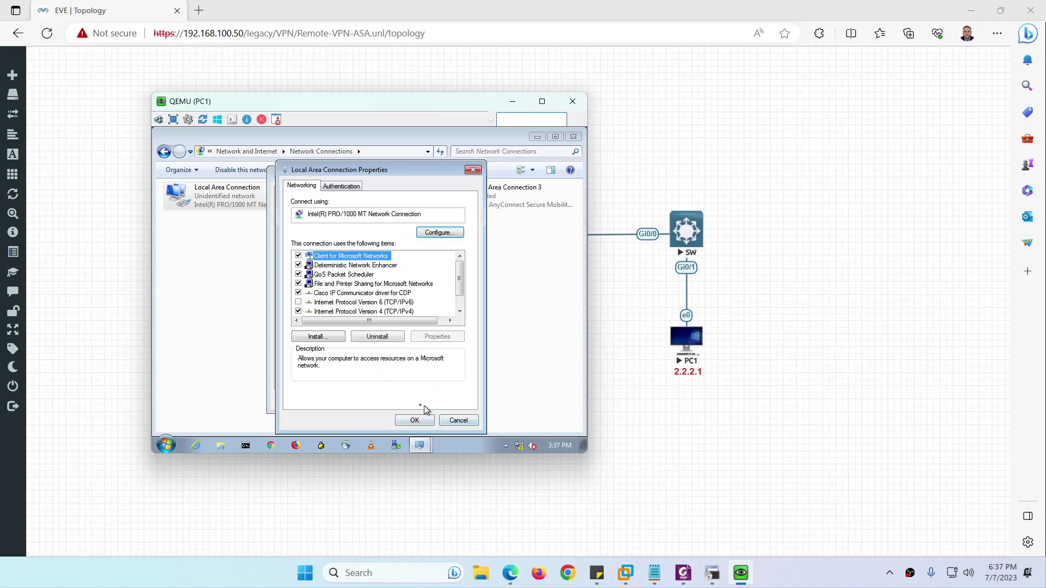
pyautogui.click(414, 421)
pyautogui.click(441, 406)
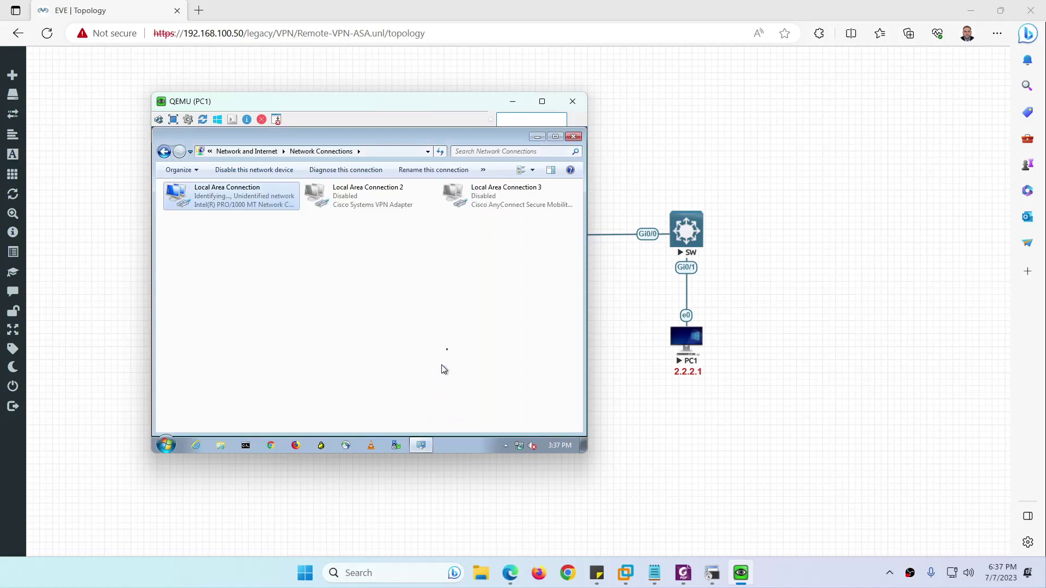
pyautogui.click(573, 136)
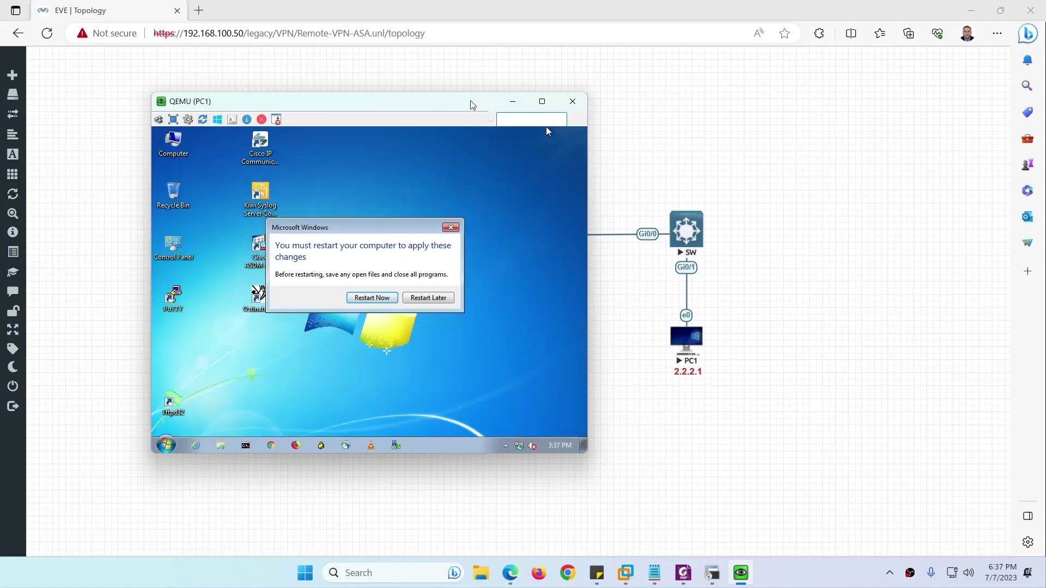
# Reposition PC1's console, cancel the network location prompt and choose Restart Later.
pyautogui.moveTo(295, 94); pyautogui.dragTo(308, 113)
pyautogui.moveTo(335, 189); pyautogui.dragTo(374, 124)
pyautogui.click(572, 425)
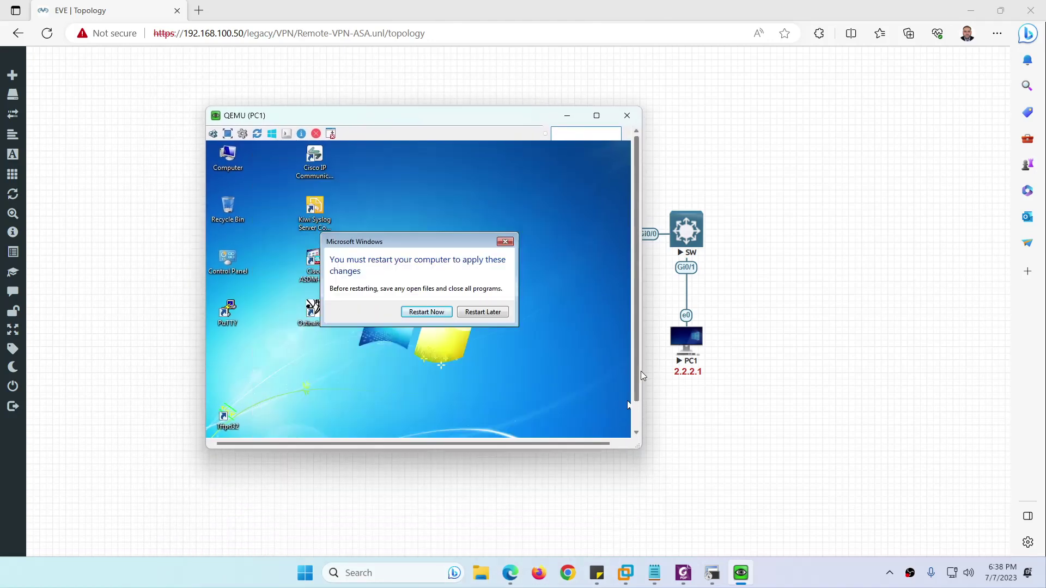
pyautogui.scroll(-1, 639, 371)
pyautogui.click(490, 283)
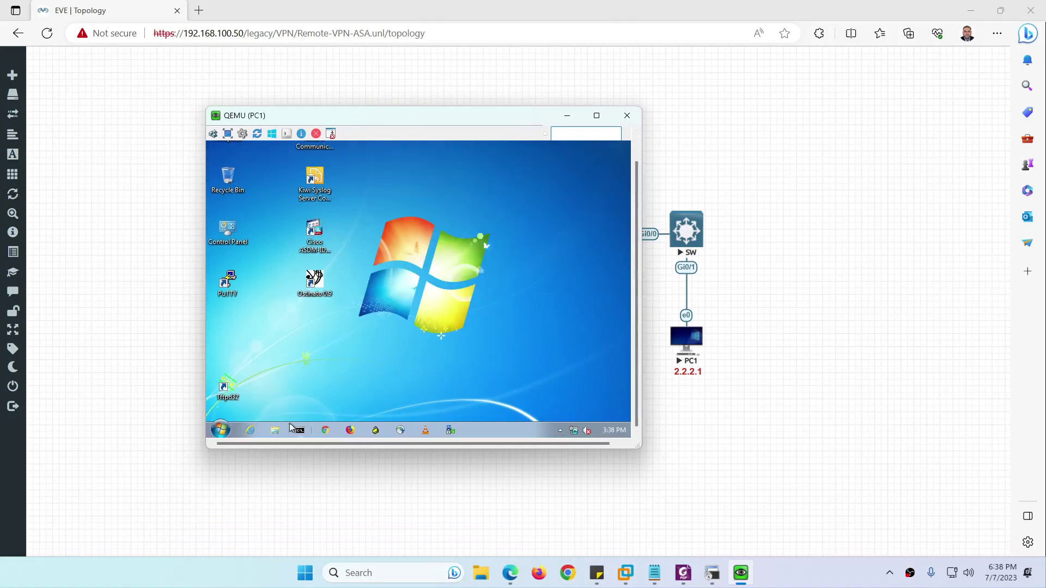
# From PC1's command prompt, ping 2.2.2.2 and 1.1.1.1 successfully.
pyautogui.click(300, 431)
pyautogui.write('op')
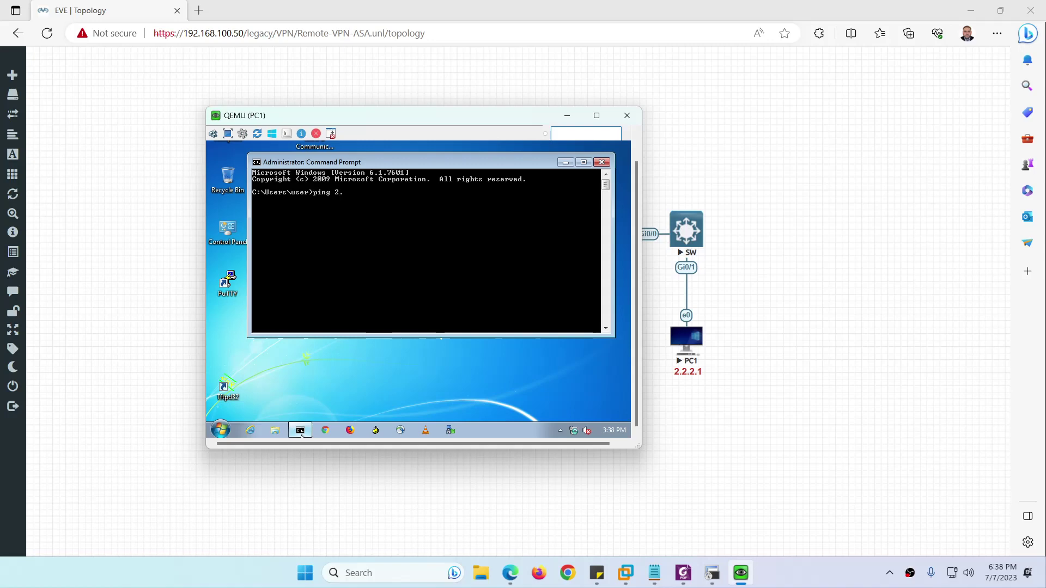
pyautogui.write('ng 2.2.2.2')
pyautogui.press('Return')
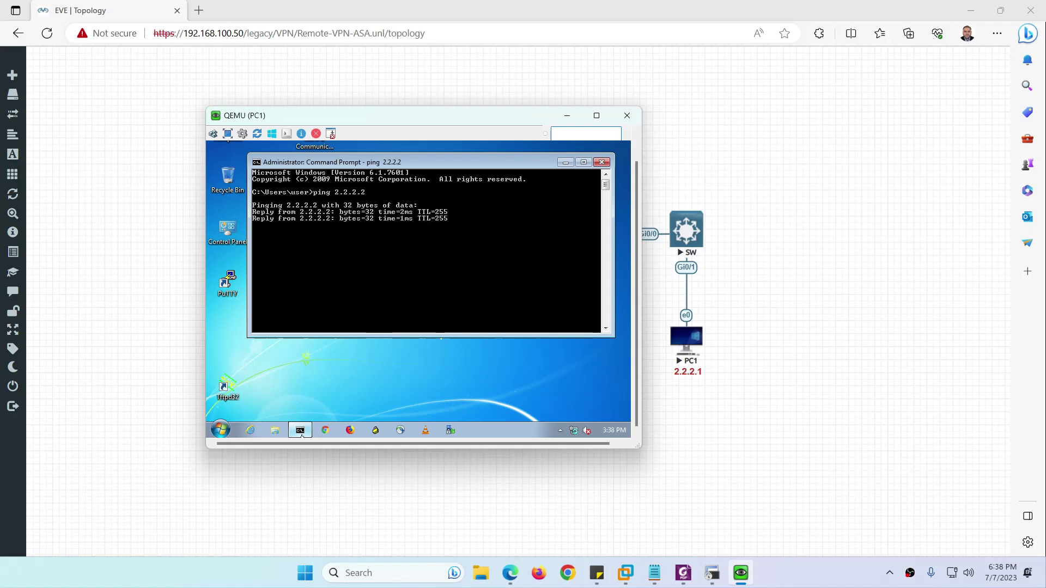
pyautogui.hotkey('ctrl', 'c')
pyautogui.write('ping 1.')
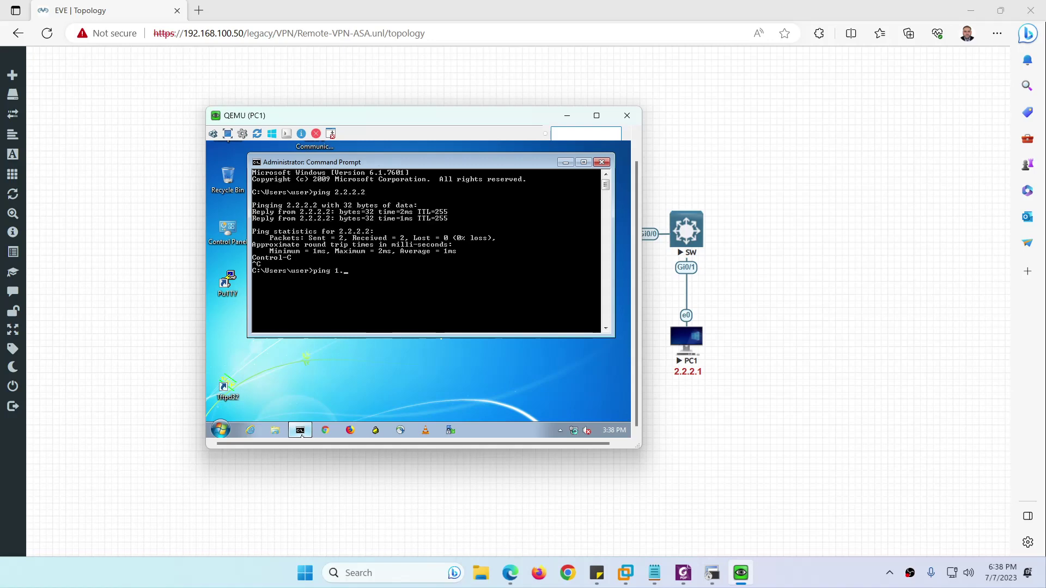
pyautogui.write('1.1.1')
pyautogui.press('Return')
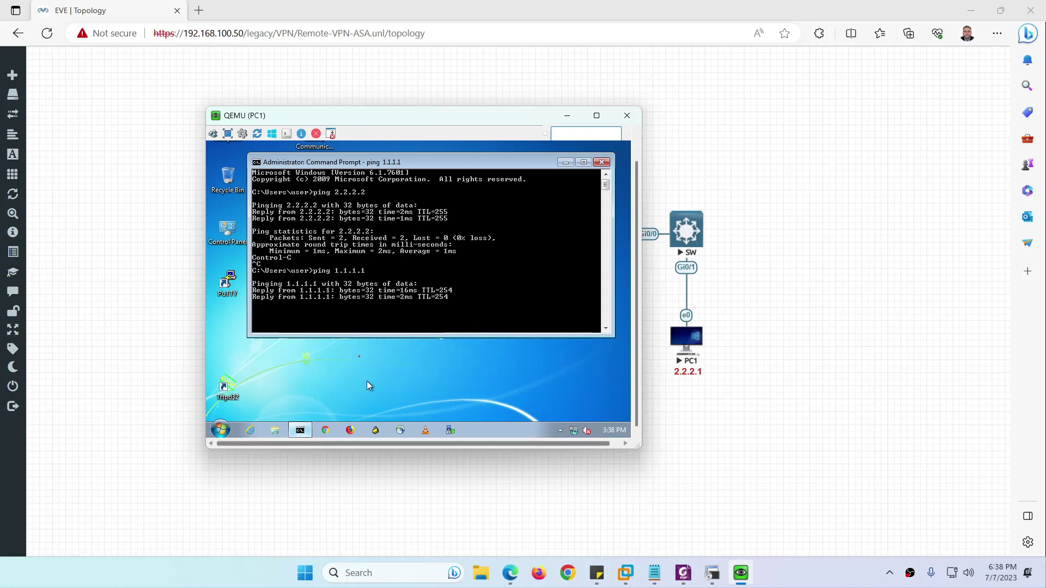
# Ping the server at 192.168.1.1 (unreachable), then close the Command Prompt and PC1's console.
pyautogui.moveTo(416, 114); pyautogui.dragTo(607, 112)
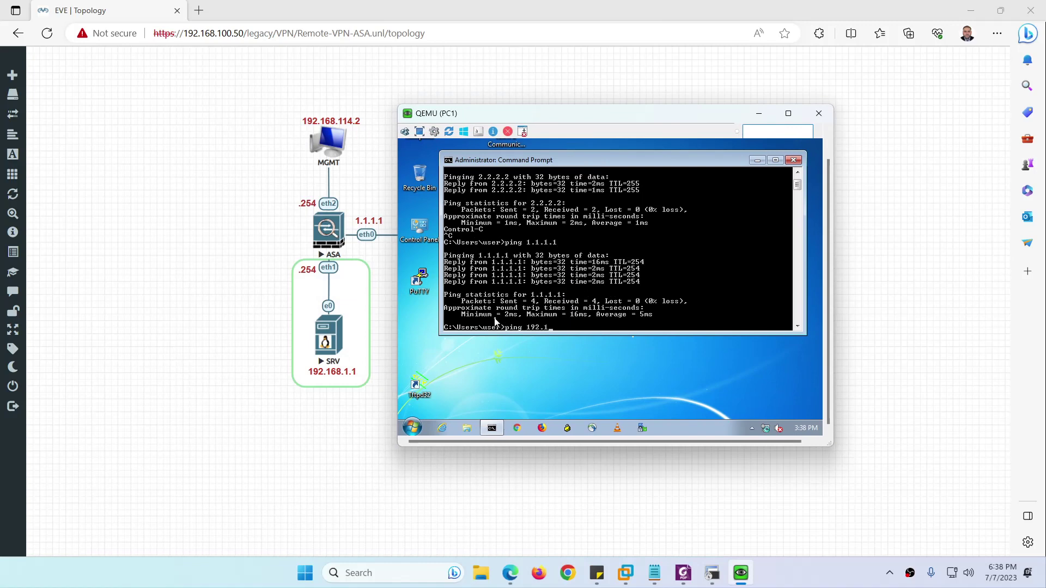
pyautogui.press('Return')
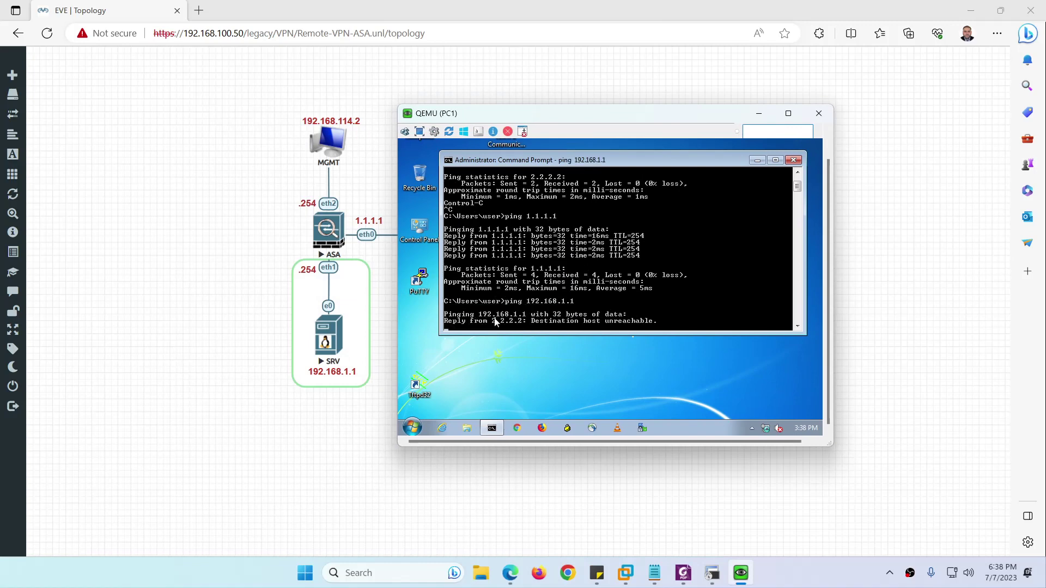
pyautogui.click(794, 160)
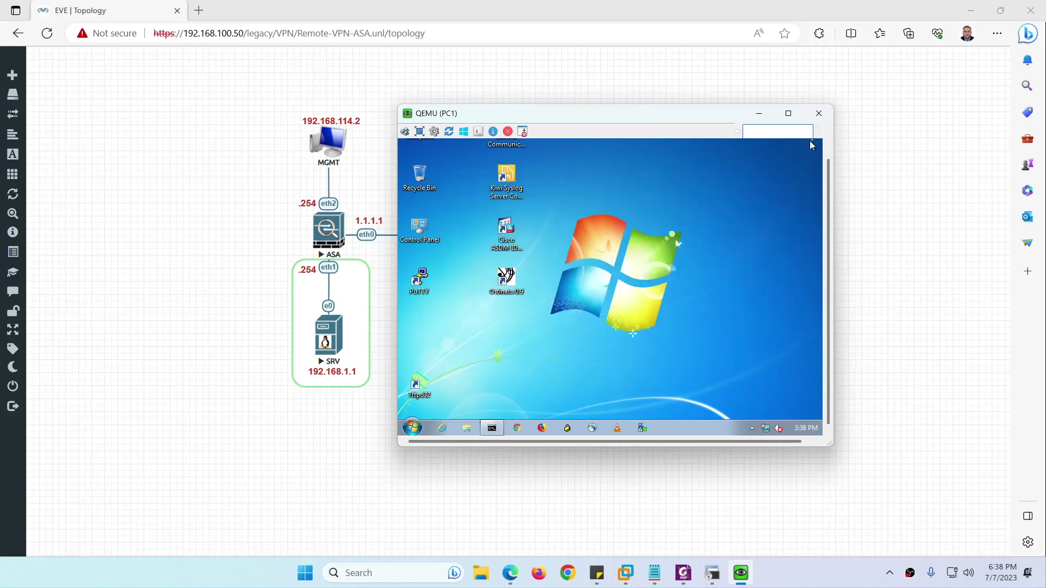
pyautogui.click(818, 115)
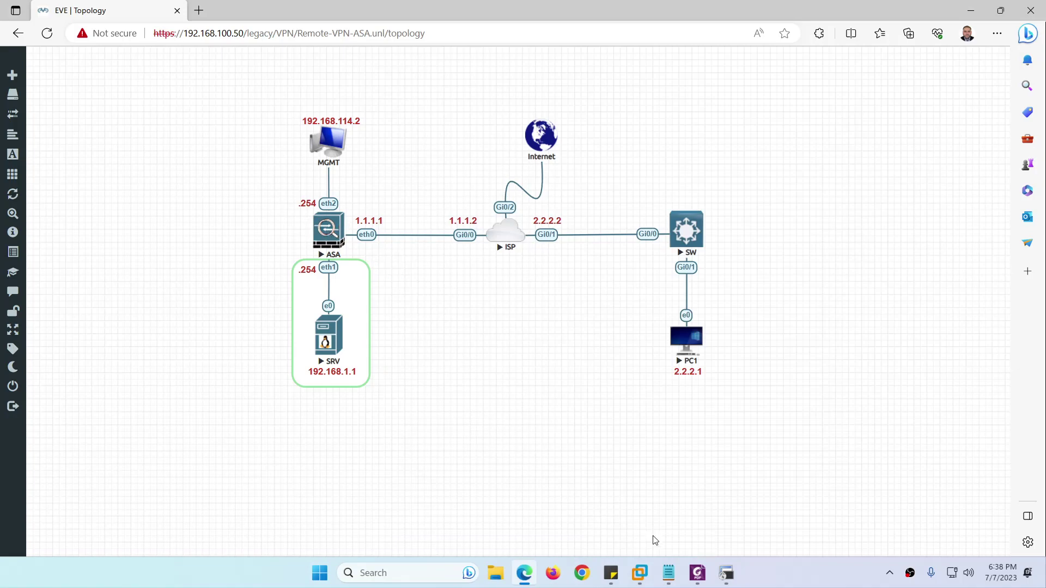
# Run show interface ip brief on the ASA and note Ethernet2's address 192.168.114.254.
pyautogui.click(727, 572)
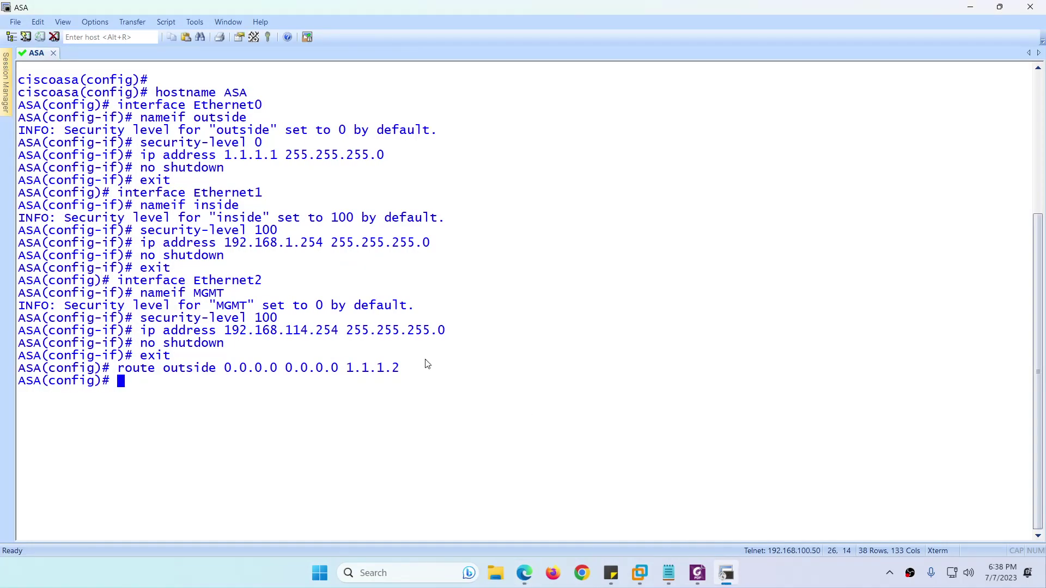
pyautogui.hotkey('ctrl', 'l')
pyautogui.press('Return')
pyautogui.write('show in')
pyautogui.press('Tab')
pyautogui.write('ip br')
pyautogui.press('Return')
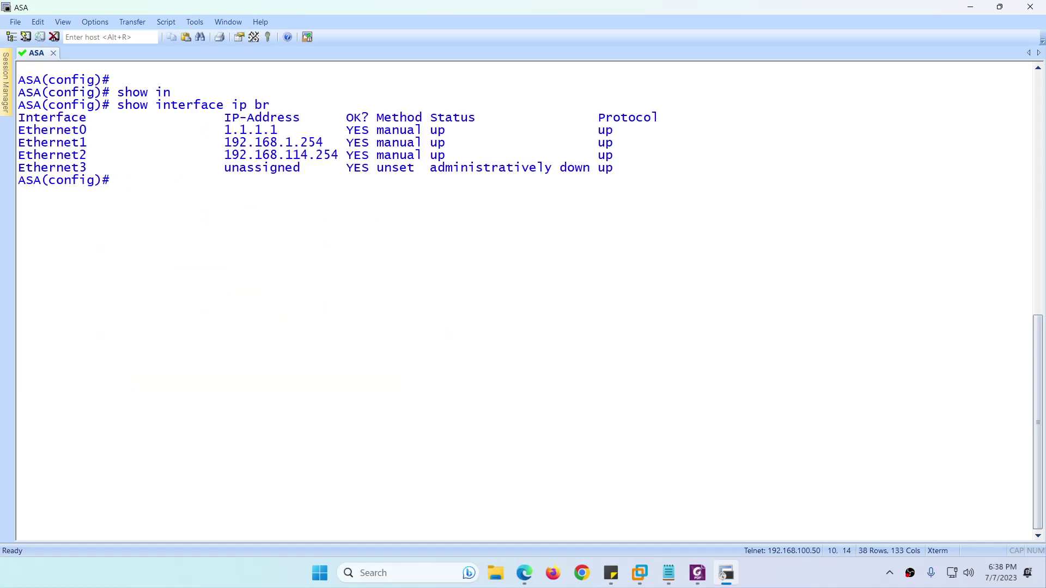
pyautogui.moveTo(340, 156); pyautogui.dragTo(226, 162)
pyautogui.hotkey('ctrl', 'c')
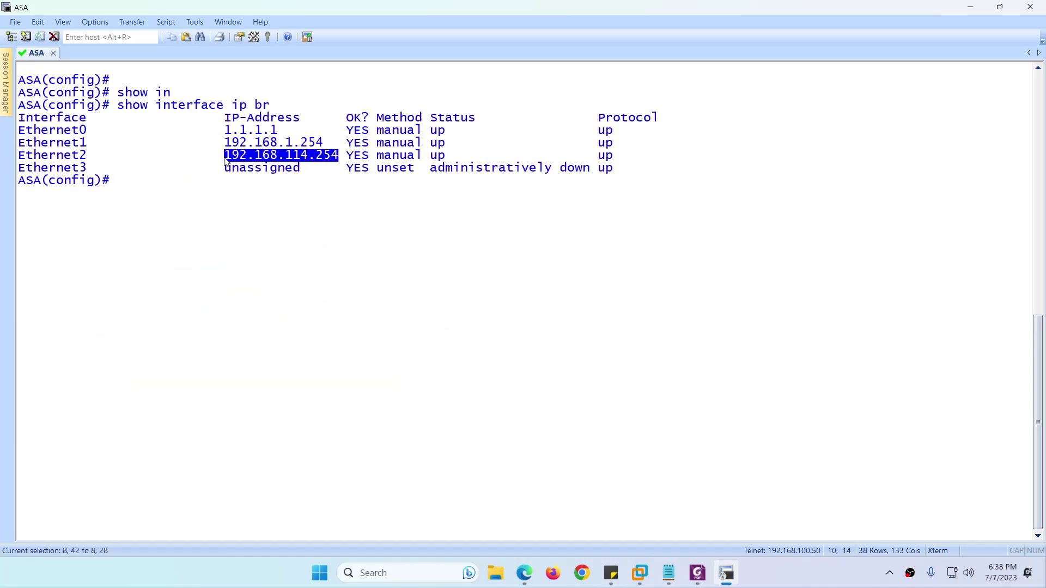
# Check the MGMT network cloud's settings in the EVE-NG topology without changing them.
pyautogui.click(525, 573)
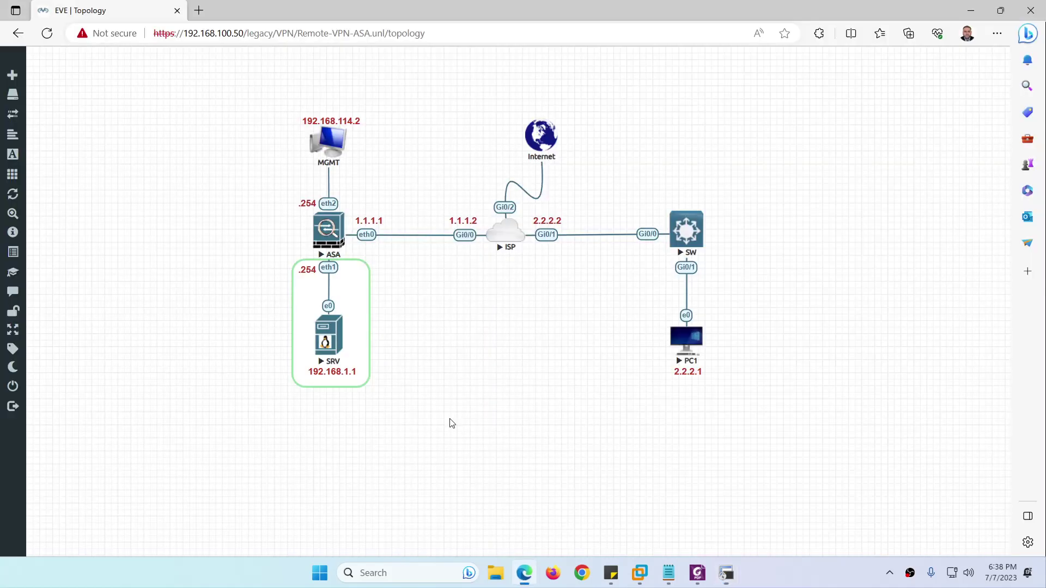
pyautogui.rightClick(334, 134)
pyautogui.click(362, 163)
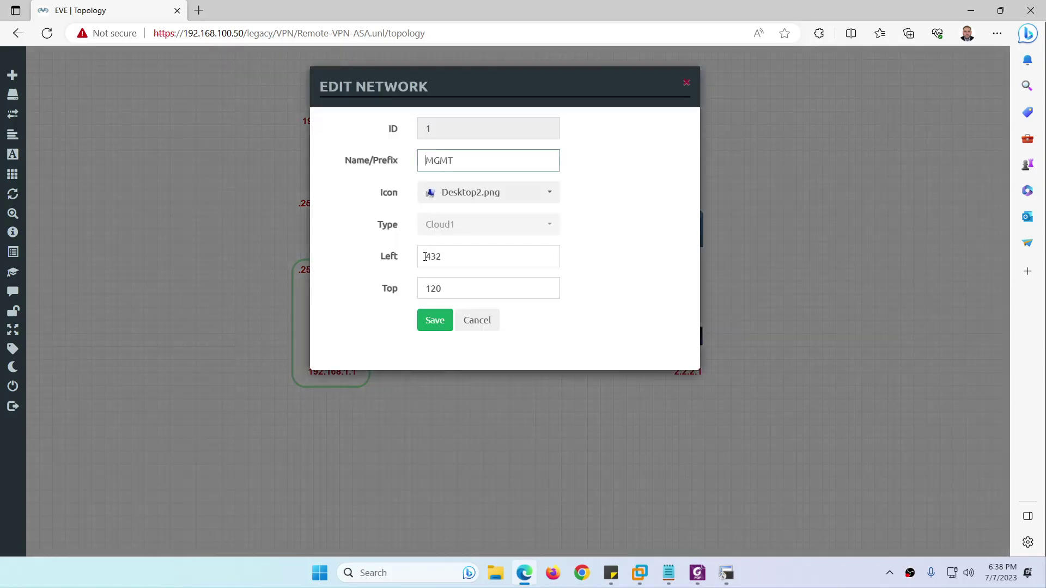
pyautogui.click(477, 320)
pyautogui.click(198, 11)
pyautogui.hotkey('ctrl', 'v')
pyautogui.press('Return')
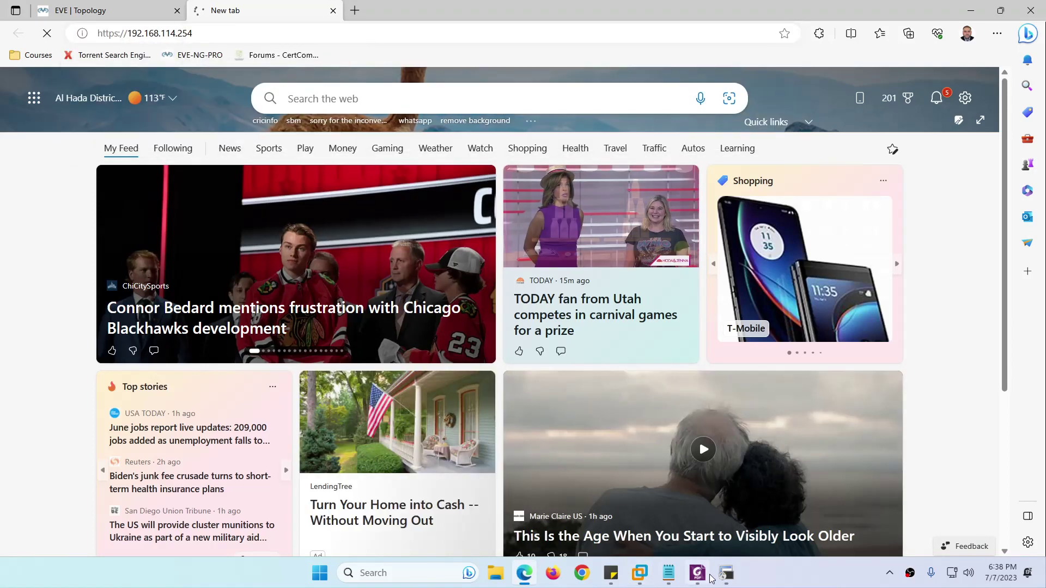
pyautogui.click(651, 564)
# Paste the HTTPS/ASDM lines from the notes into the ASA: username, http server enable, http MGMT, aaa authentication.
pyautogui.click(669, 573)
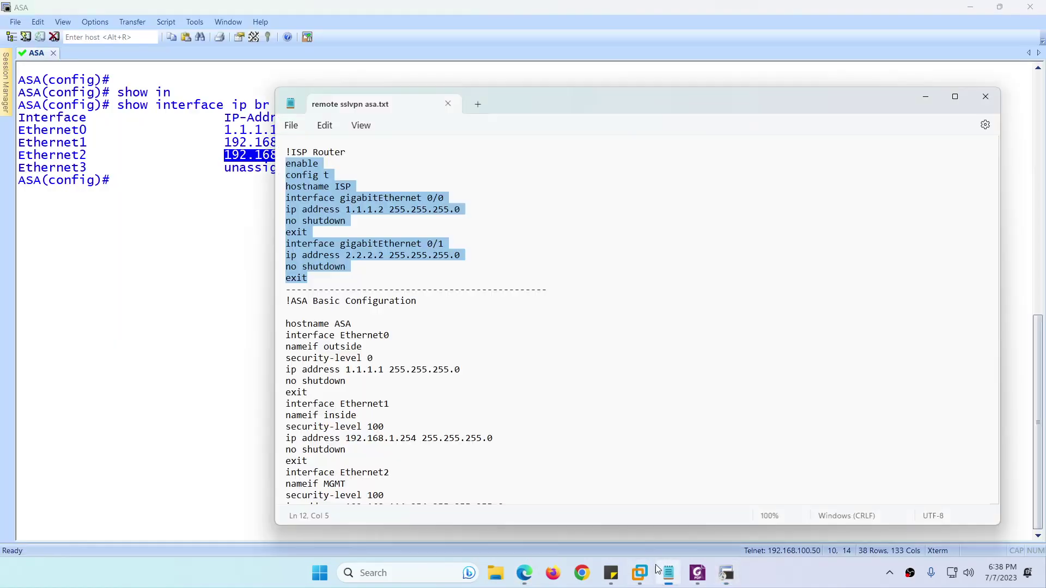
pyautogui.scroll(-4, 438, 389)
pyautogui.moveTo(488, 477); pyautogui.dragTo(282, 445)
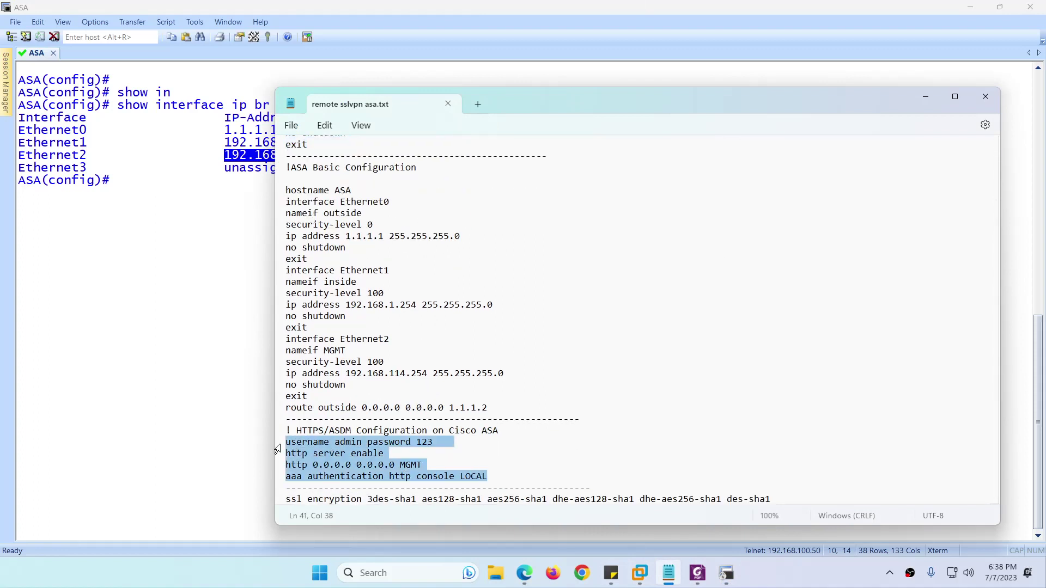
pyautogui.hotkey('ctrl', 'c')
pyautogui.click(179, 321)
pyautogui.rightClick(179, 321)
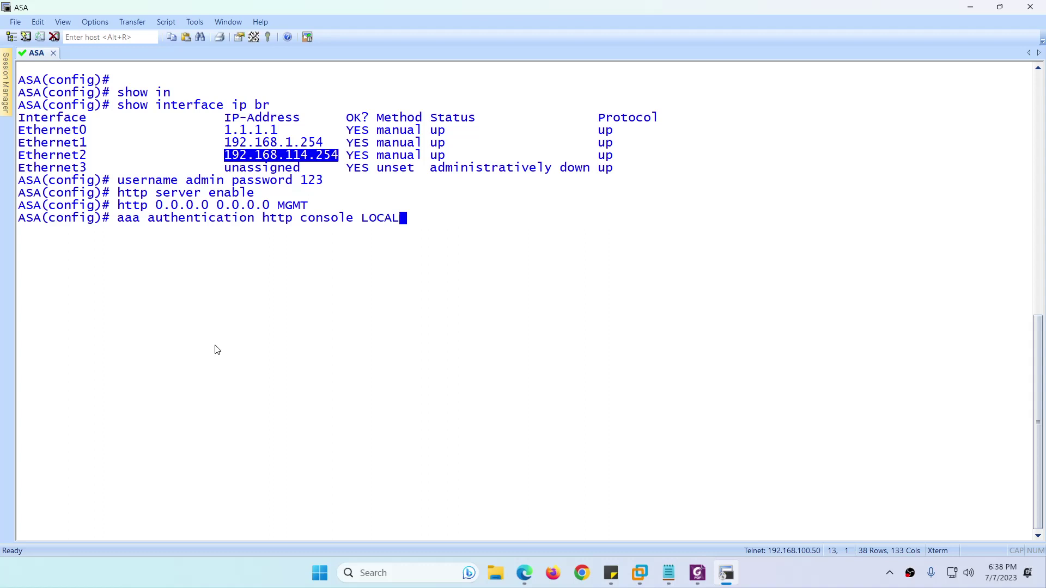
pyautogui.press('Return')
# Review the pasted lines: local user password, http server enable, 0.0.0.0 MGMT access, LOCAL authentication.
pyautogui.moveTo(175, 185); pyautogui.dragTo(315, 184)
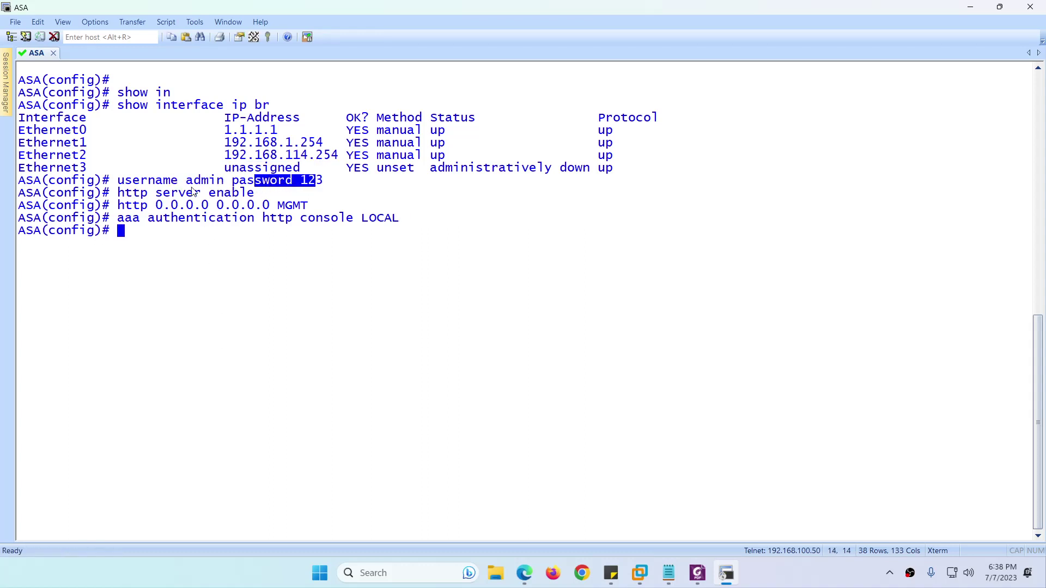
pyautogui.moveTo(132, 194); pyautogui.dragTo(218, 195)
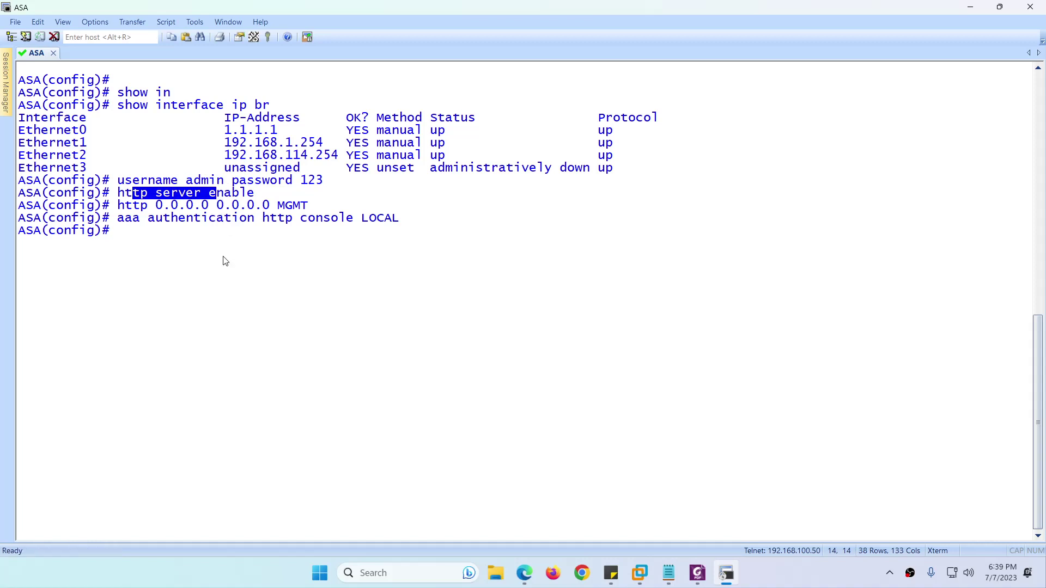
pyautogui.moveTo(149, 206); pyautogui.dragTo(308, 207)
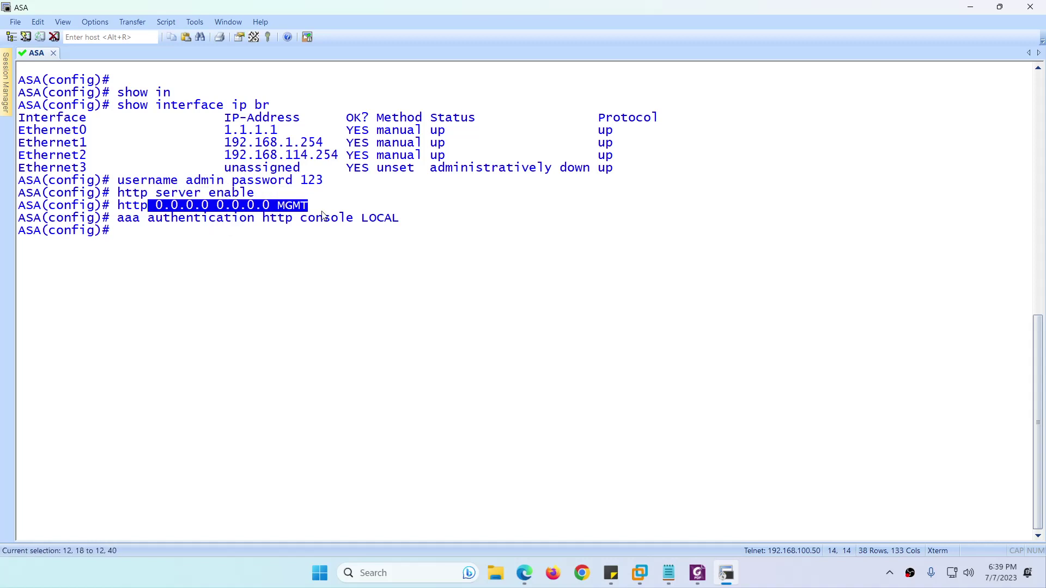
pyautogui.moveTo(246, 224); pyautogui.dragTo(347, 235)
pyautogui.click(348, 235)
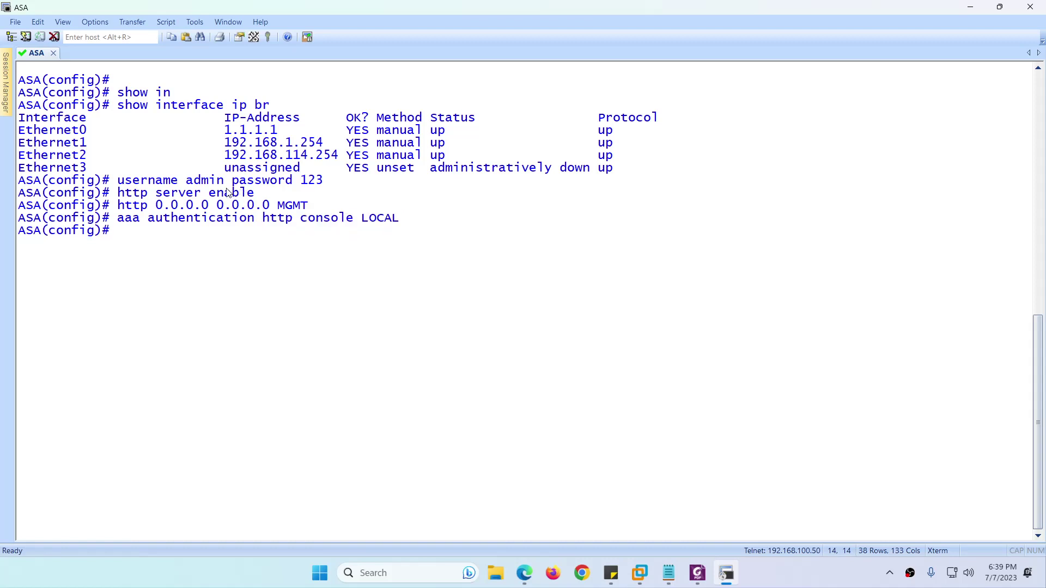
pyautogui.doubleClick(268, 219)
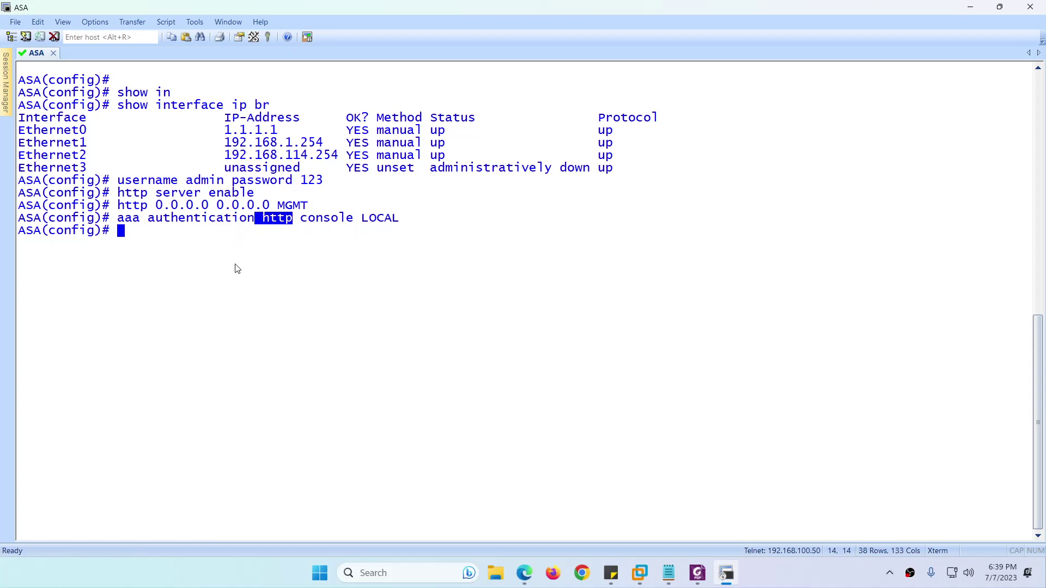
# Expand the error details citing the unsupported SSL protocol, then bring up Edge's main menu.
pyautogui.click(523, 570)
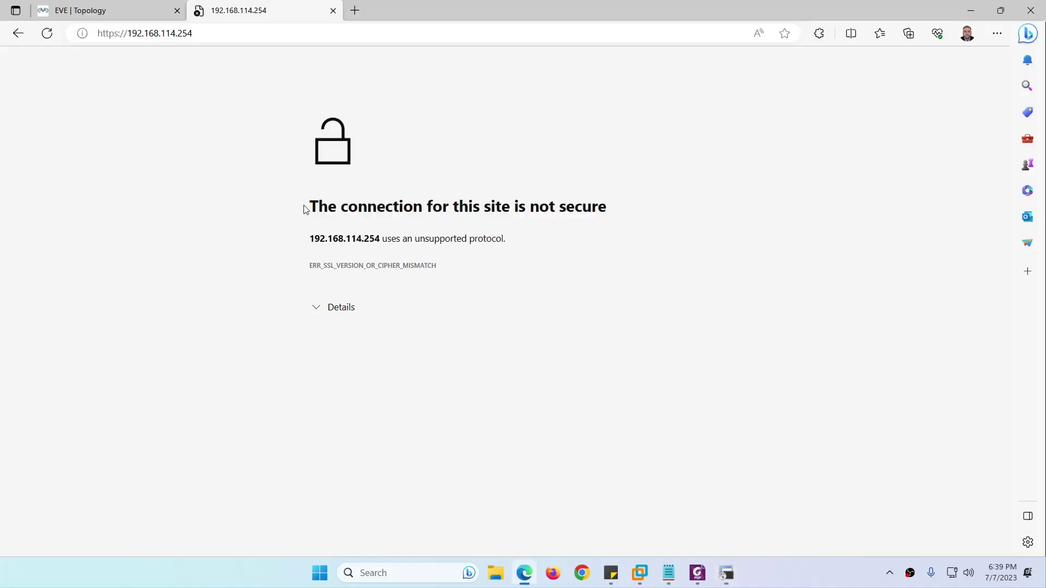
pyautogui.click(325, 307)
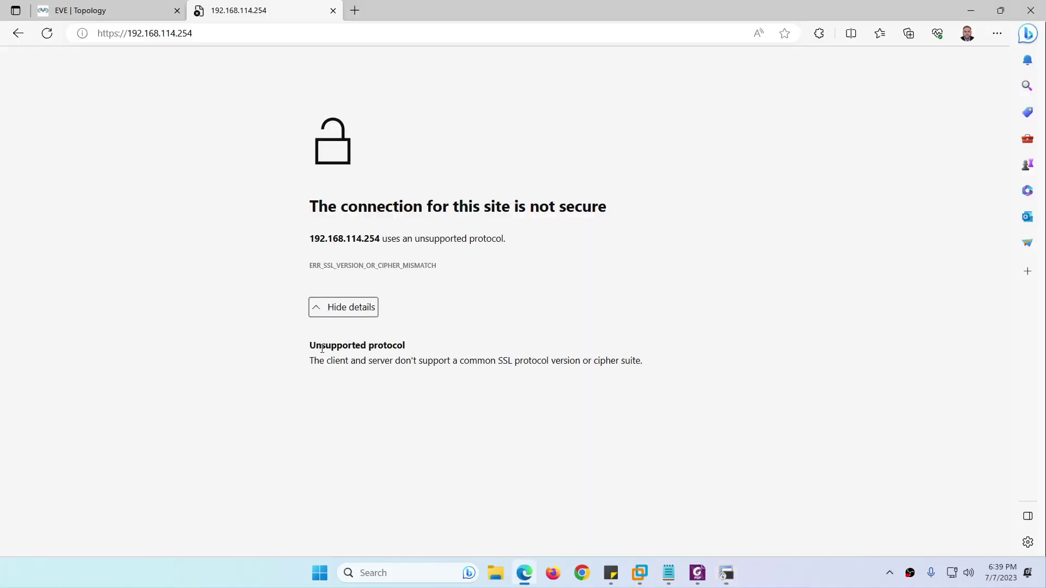
pyautogui.moveTo(304, 350); pyautogui.dragTo(412, 353)
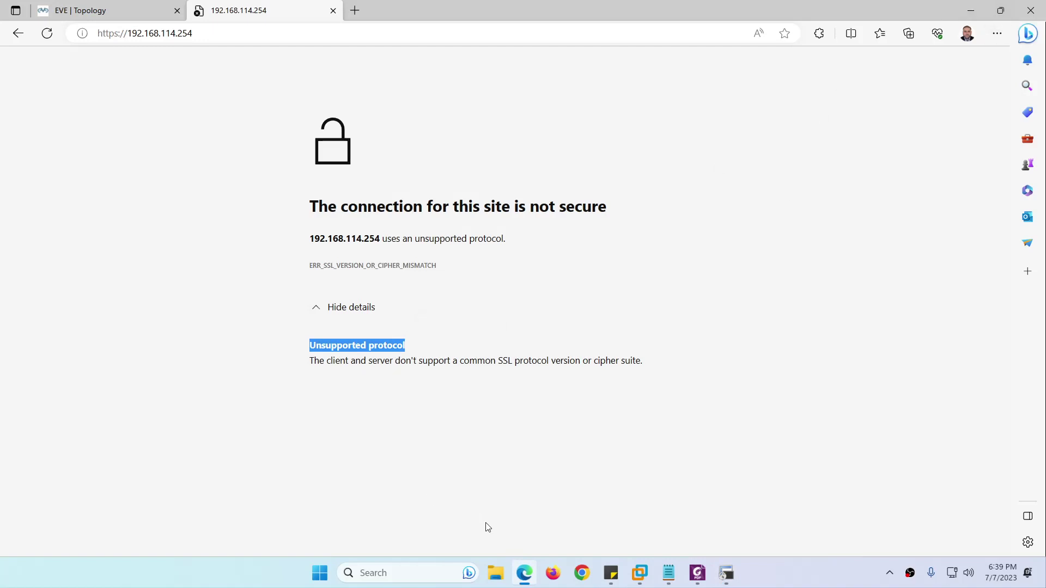
pyautogui.moveTo(524, 575)
pyautogui.click(997, 34)
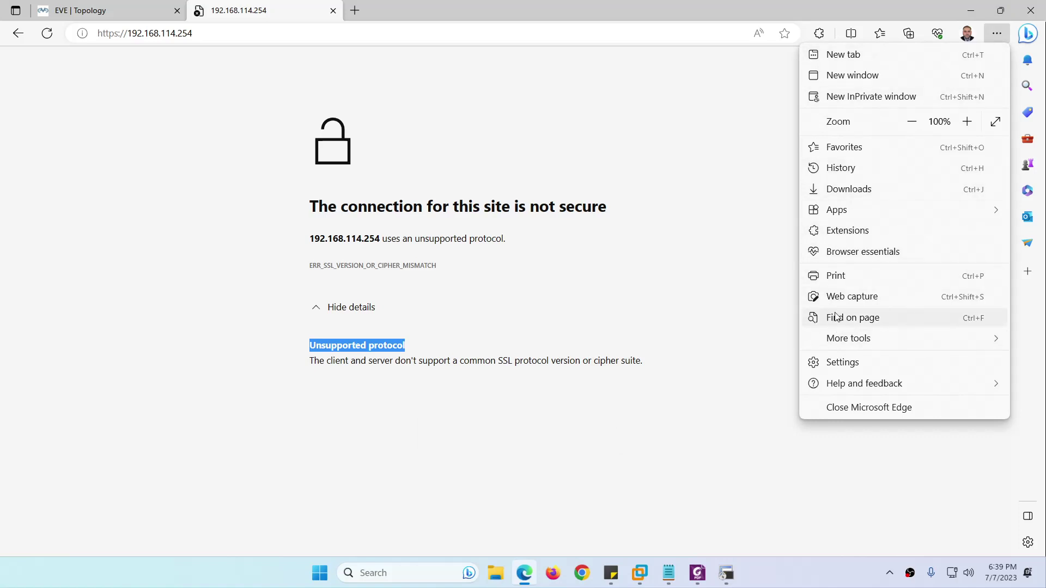
pyautogui.click(842, 362)
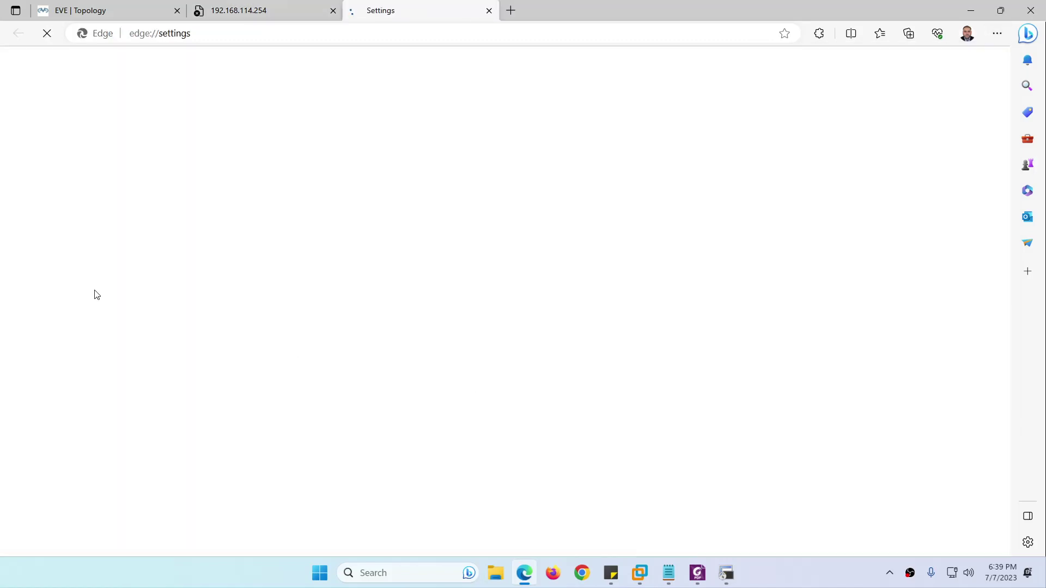
pyautogui.click(91, 282)
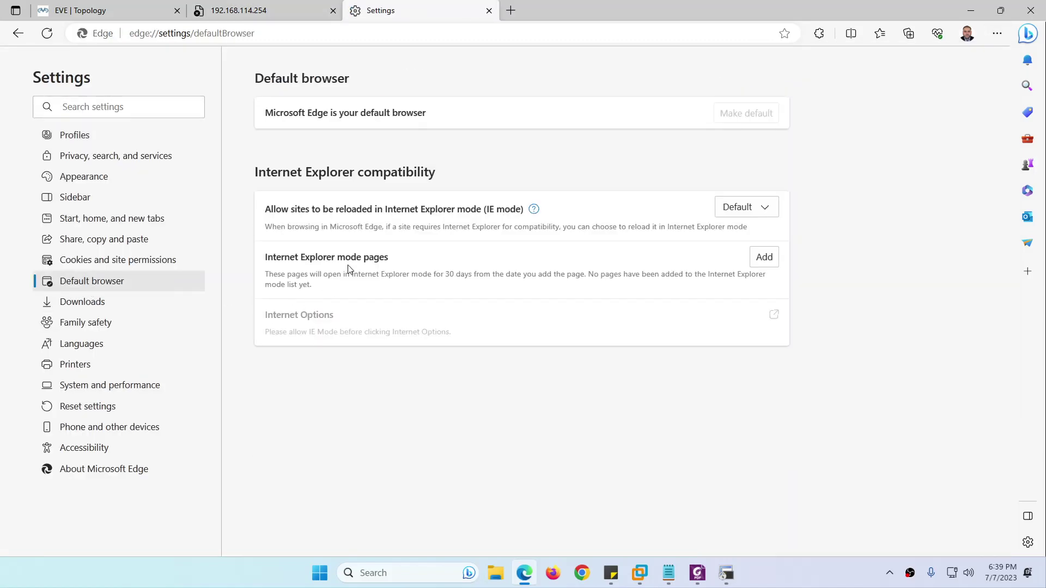
pyautogui.click(764, 256)
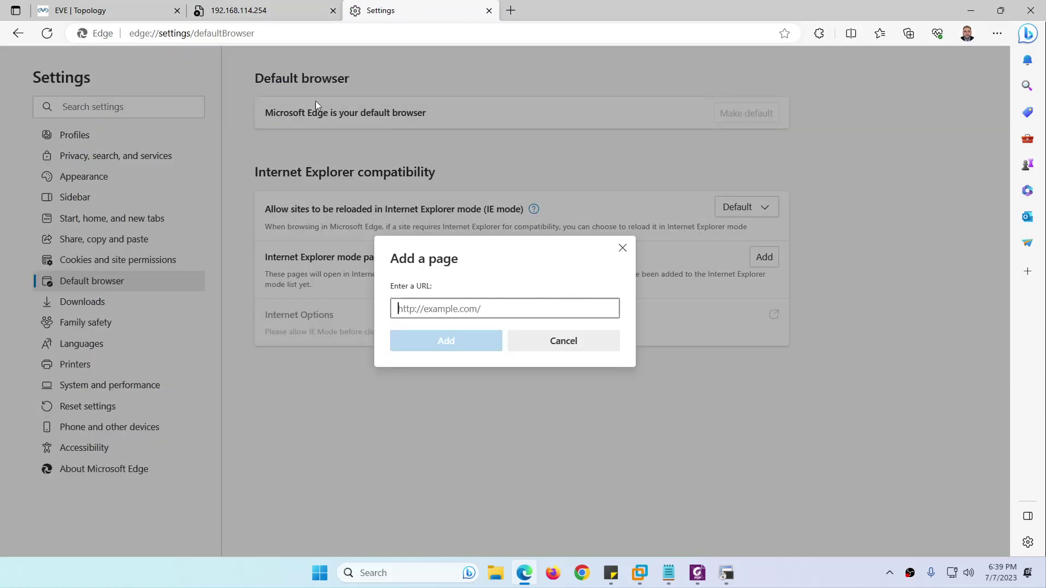
pyautogui.click(256, 10)
pyautogui.click(219, 33)
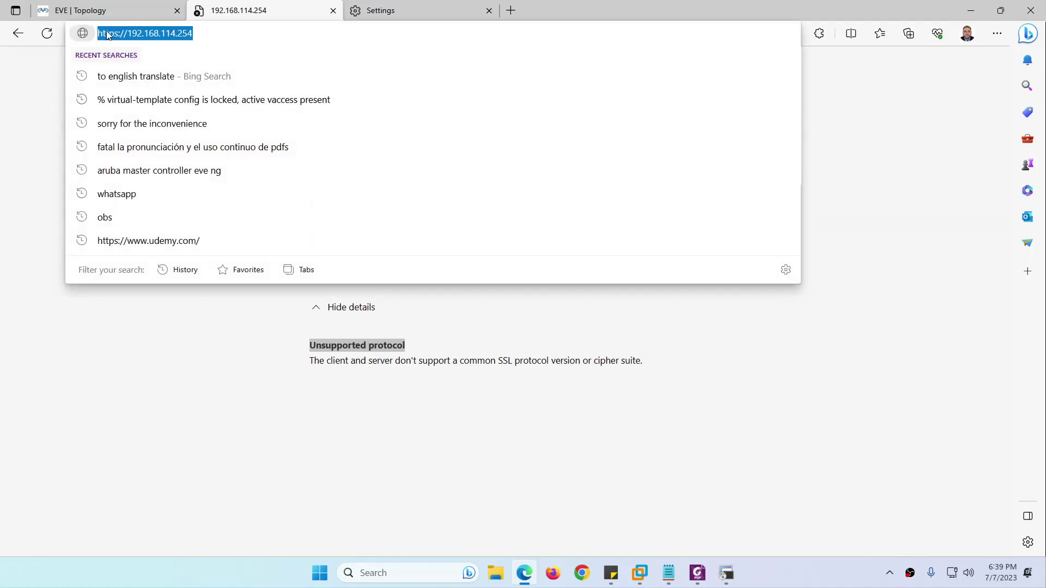
pyautogui.click(427, 8)
pyautogui.hotkey('ctrl', 'v')
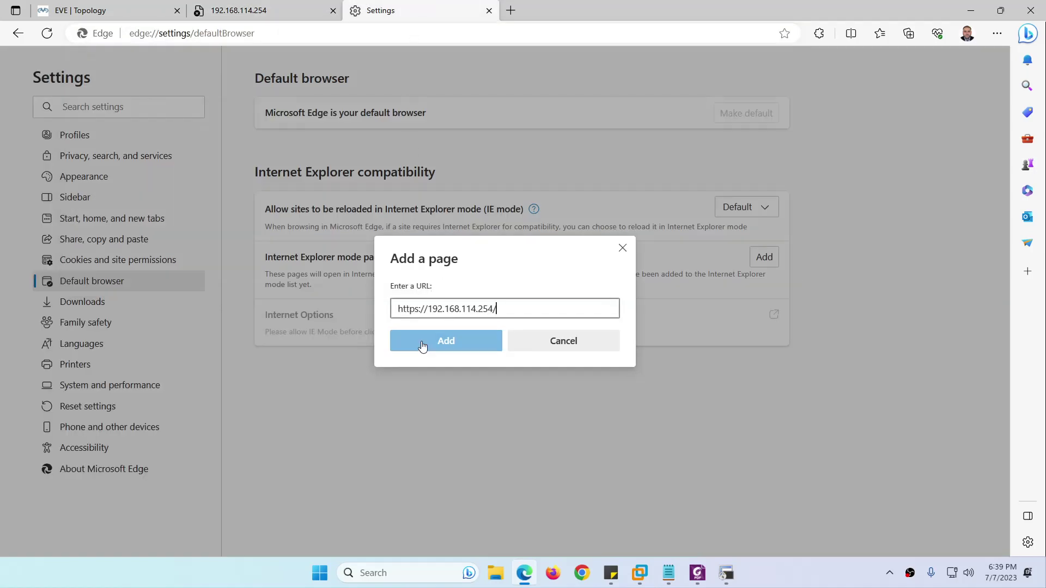
pyautogui.click(426, 343)
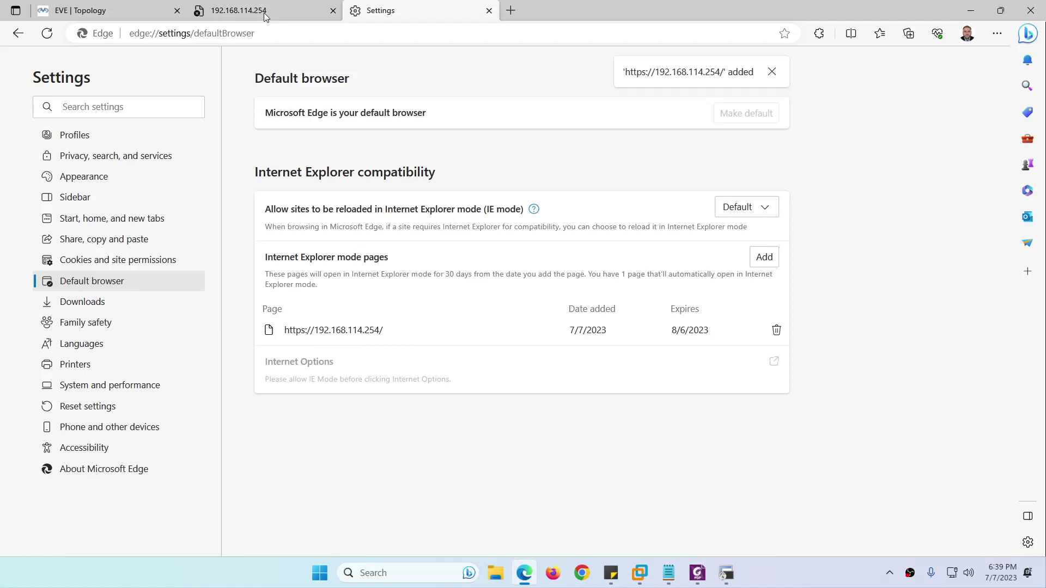
# Allow sites to reload in Internet Explorer mode and restart Edge to apply it.
pyautogui.click(256, 11)
pyautogui.click(47, 33)
pyautogui.click(390, 6)
pyautogui.moveTo(290, 214); pyautogui.dragTo(361, 214)
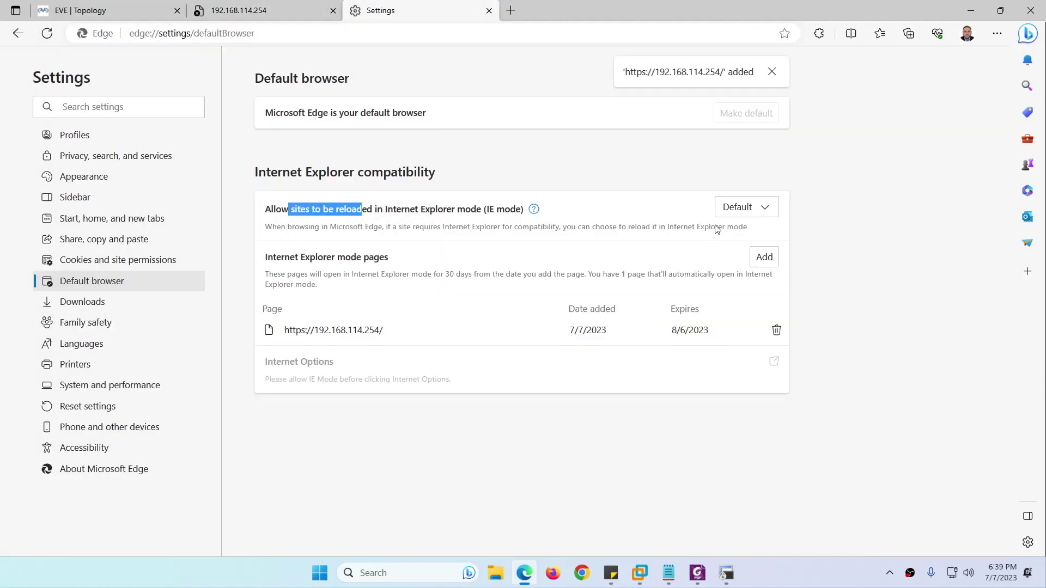
pyautogui.click(736, 210)
pyautogui.click(734, 230)
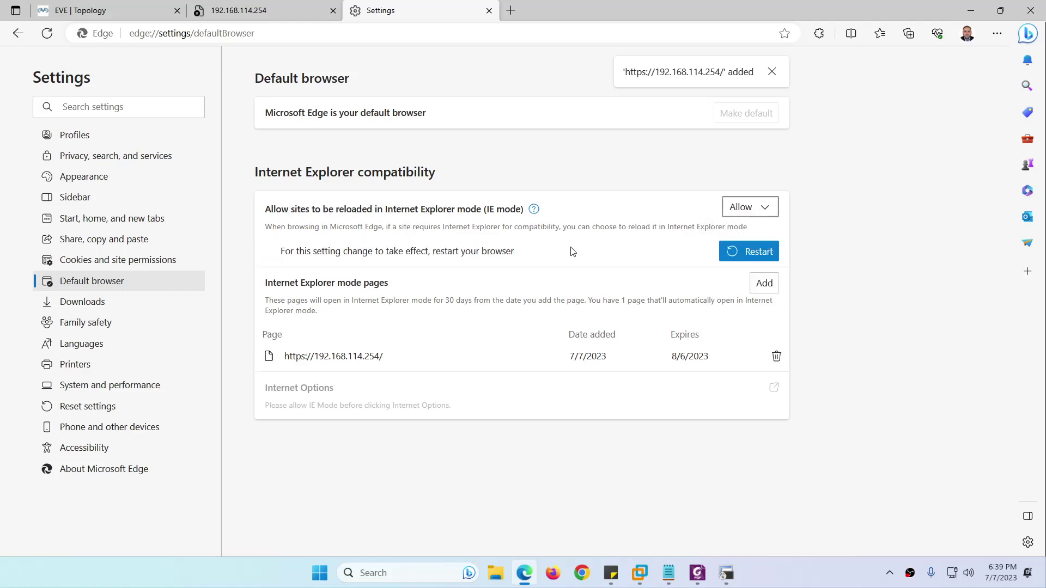
pyautogui.click(723, 256)
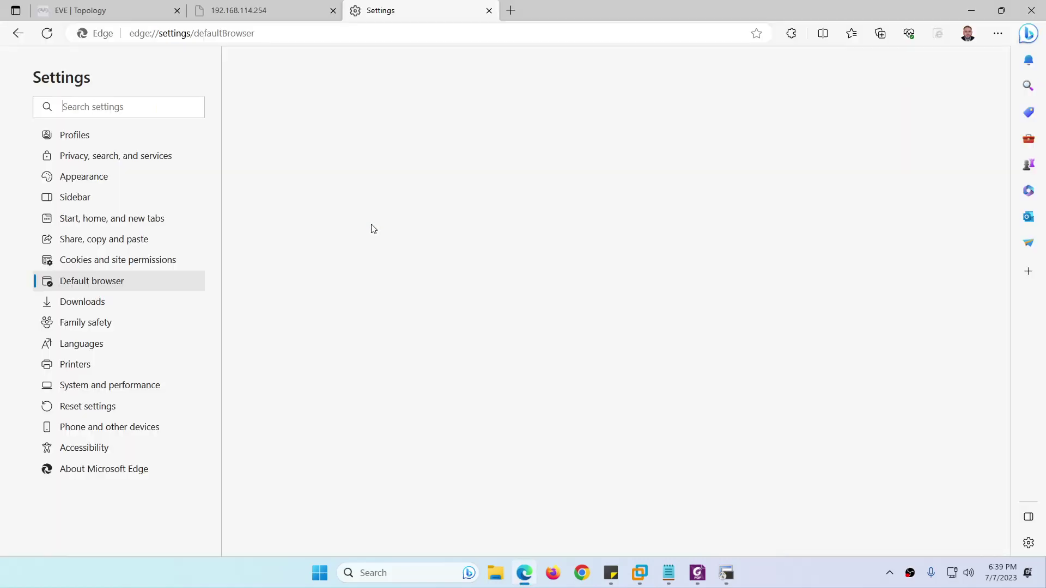
pyautogui.click(489, 11)
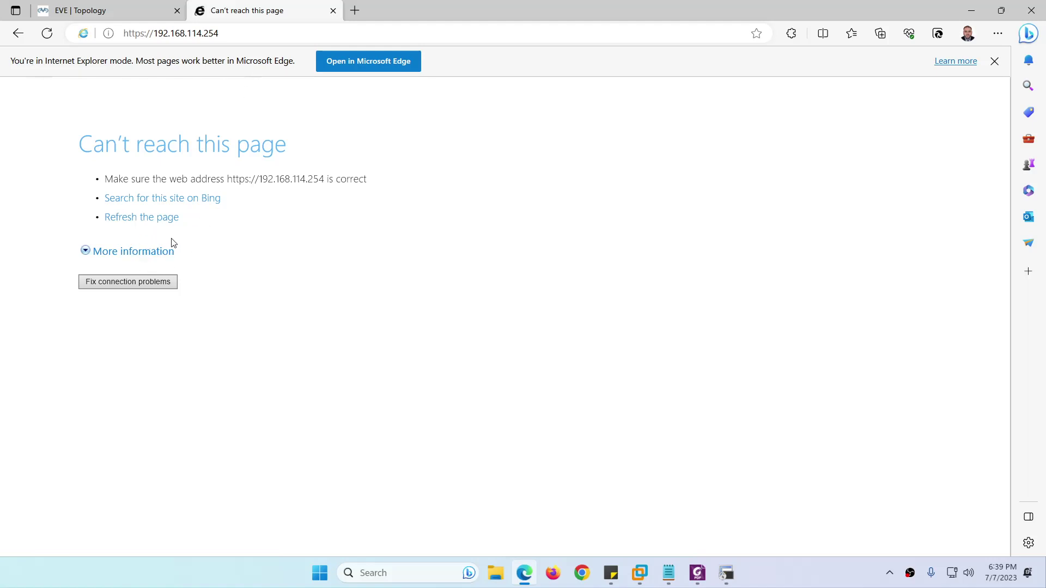
# Enable Use TLS 1.0 and Use SSL 3.0 in Internet Options' Advanced settings and apply.
pyautogui.click(317, 573)
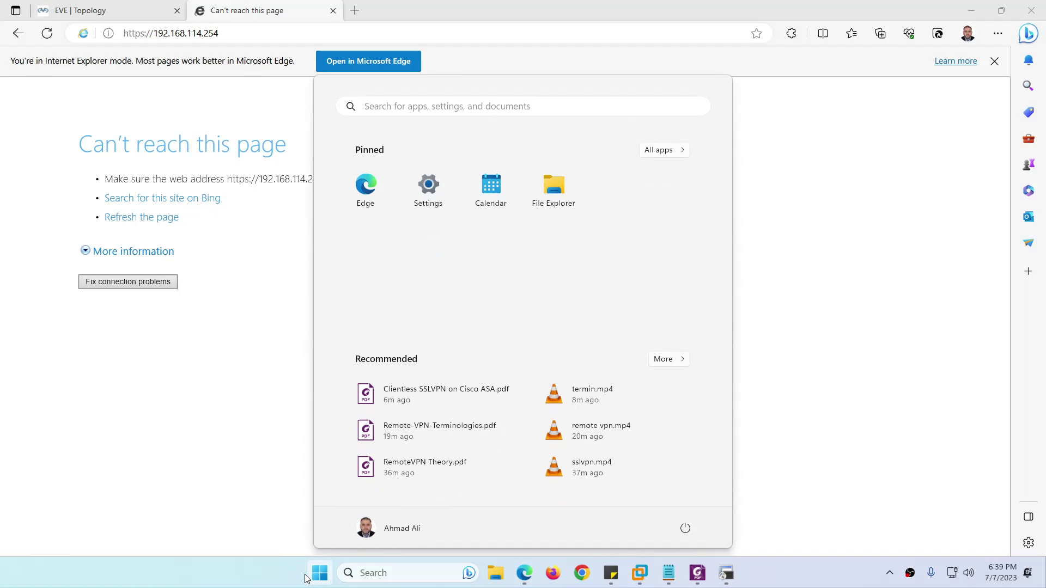
pyautogui.write('in')
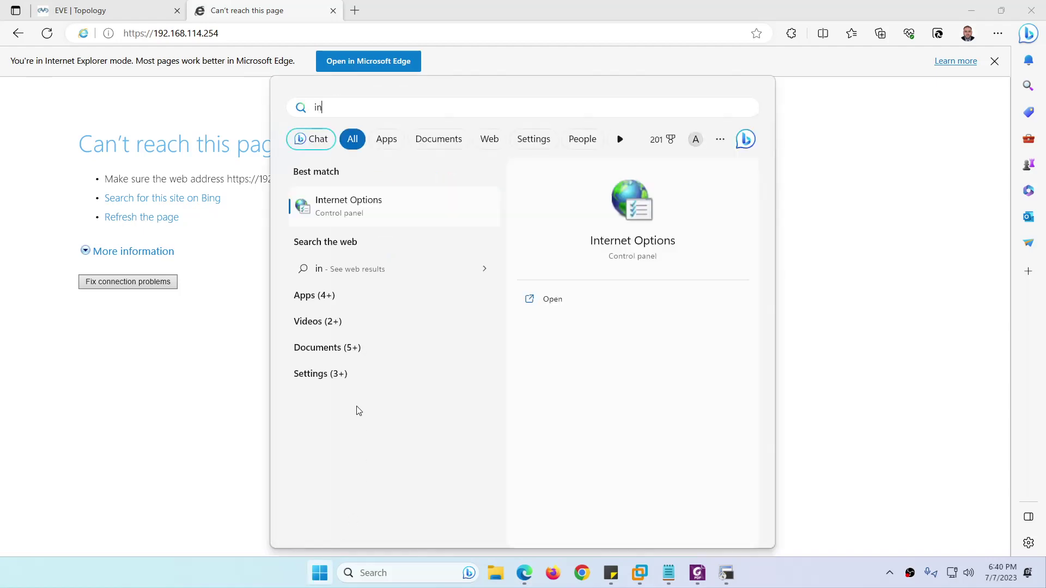
pyautogui.click(348, 202)
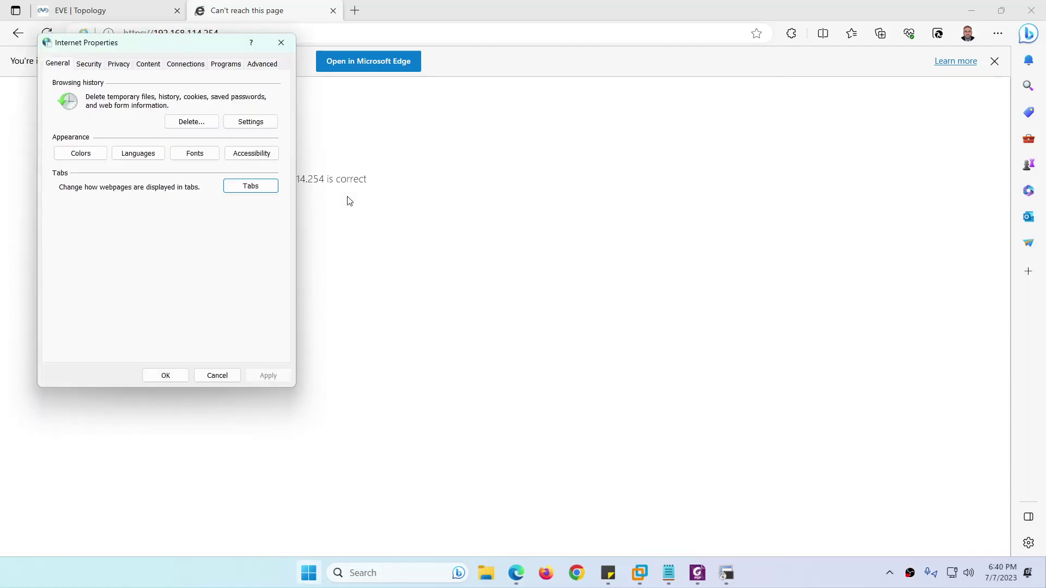
pyautogui.click(253, 69)
pyautogui.scroll(-15, 135, 267)
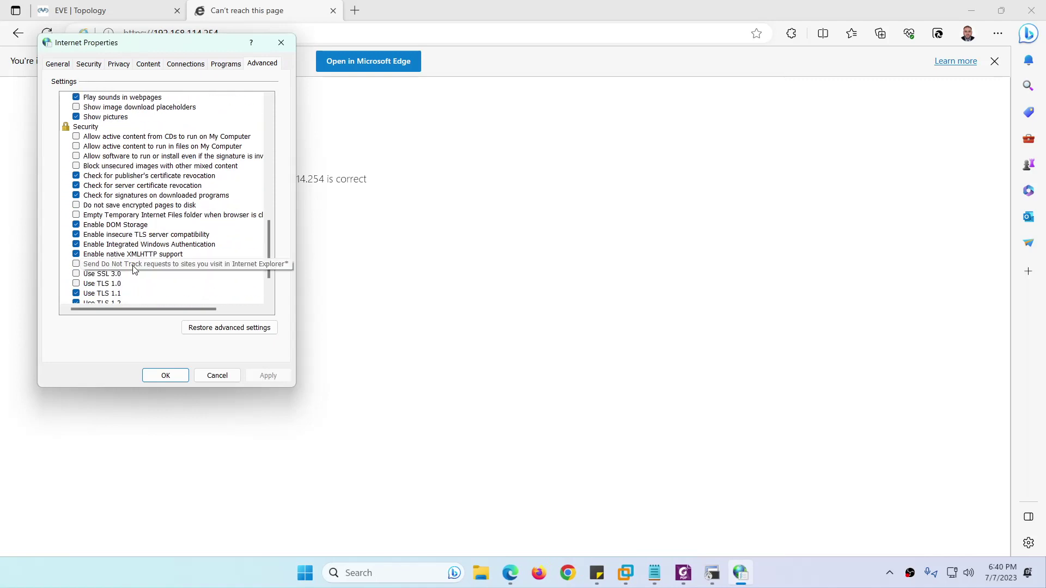
pyautogui.scroll(-1, 136, 267)
pyautogui.click(76, 254)
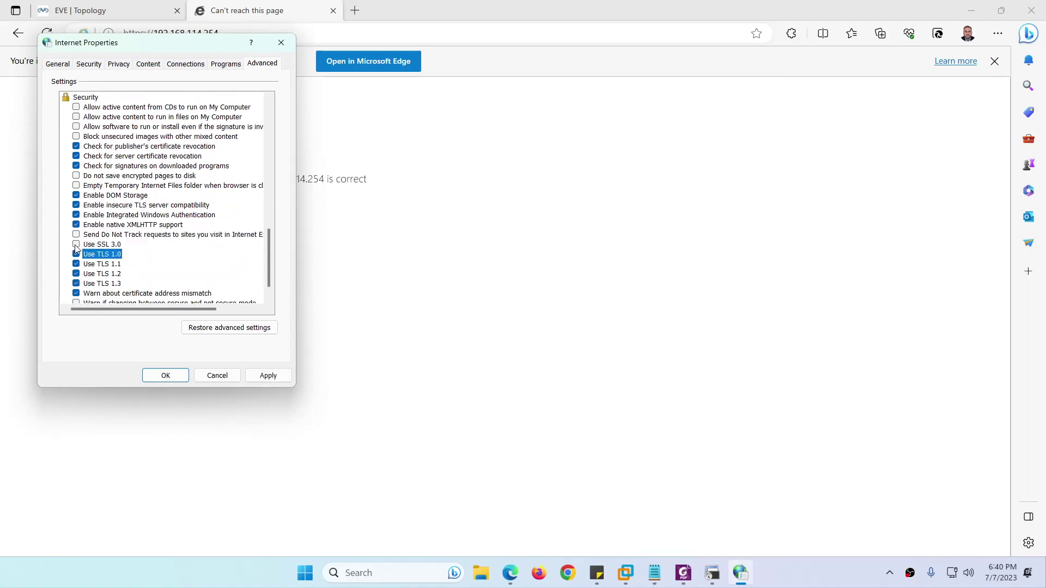
pyautogui.click(77, 245)
pyautogui.click(258, 374)
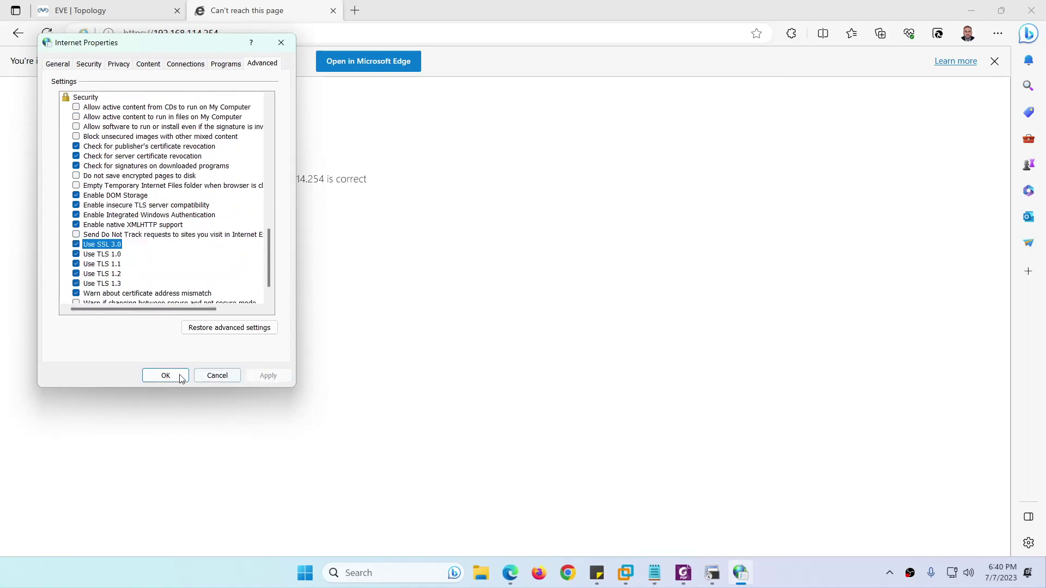
pyautogui.click(181, 374)
# Reload the ASA page and proceed past the certificate warning to Cisco ASDM 7.3(3).
pyautogui.click(47, 34)
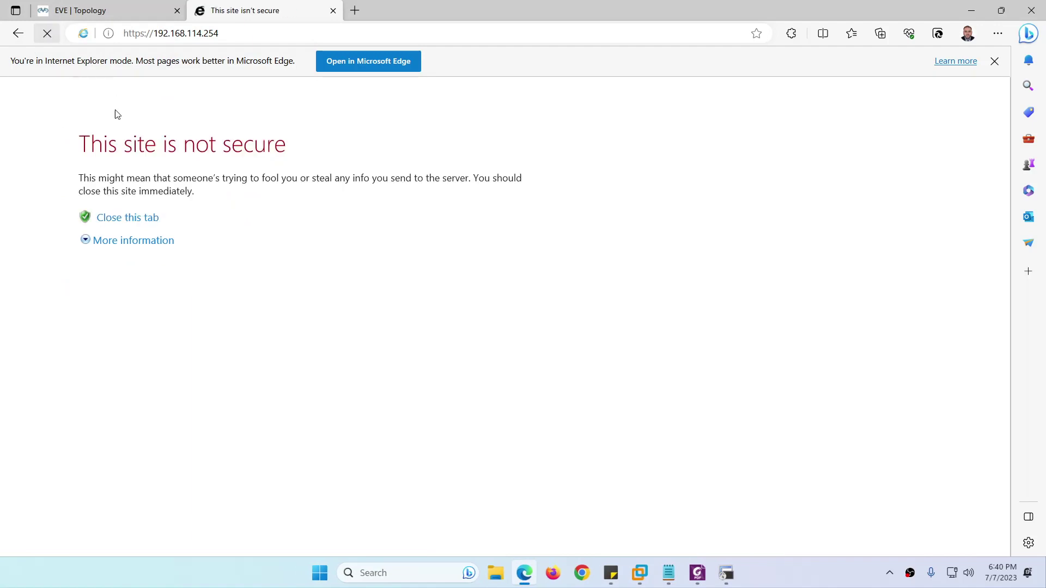
pyautogui.click(150, 242)
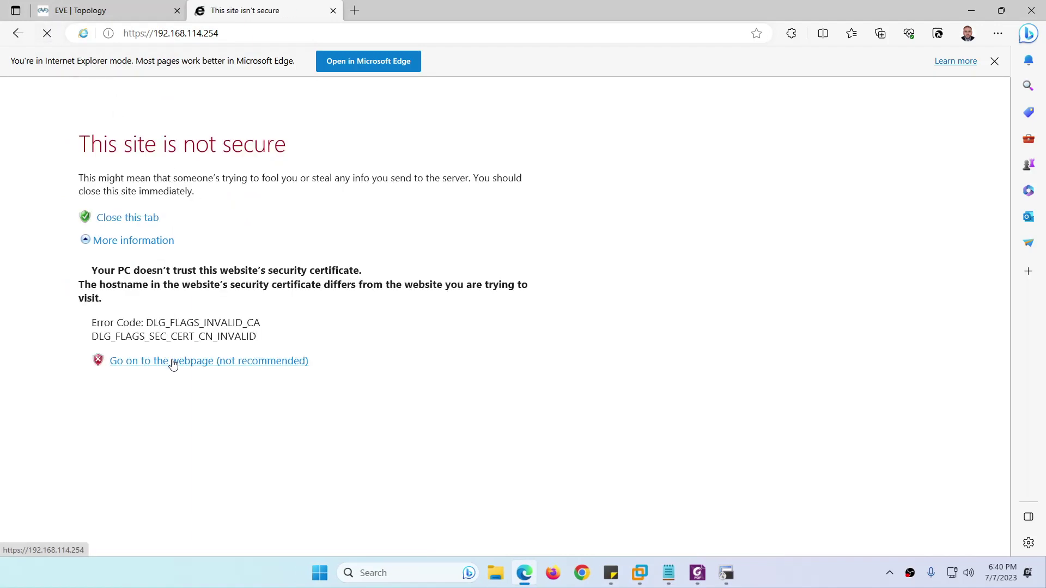
pyautogui.click(299, 364)
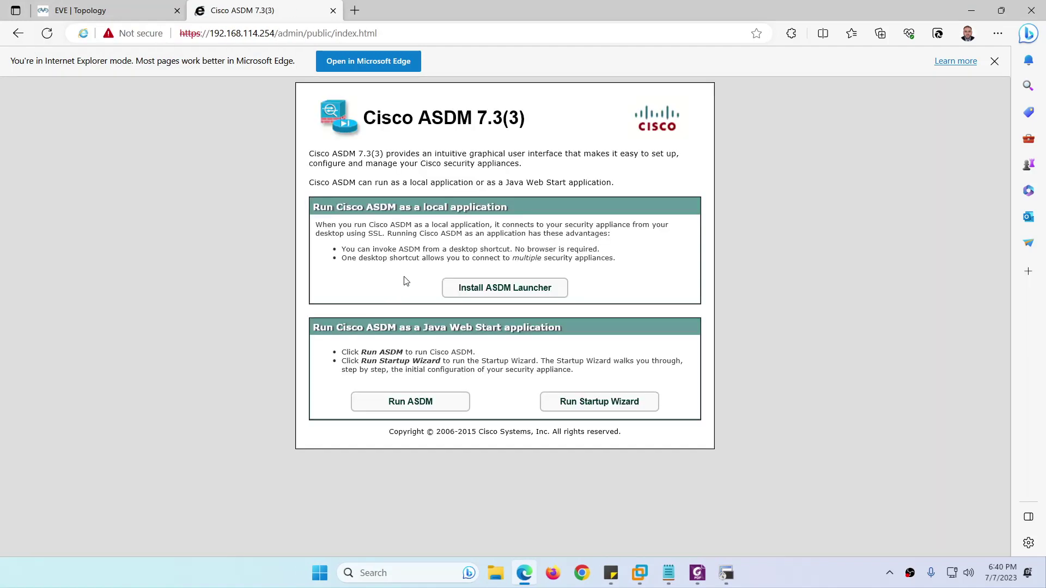
# Request the ASDM Launcher download, logging in with the ASA admin username and password.
pyautogui.click(478, 293)
pyautogui.write('admin')
pyautogui.press('Tab')
pyautogui.write('cisco')
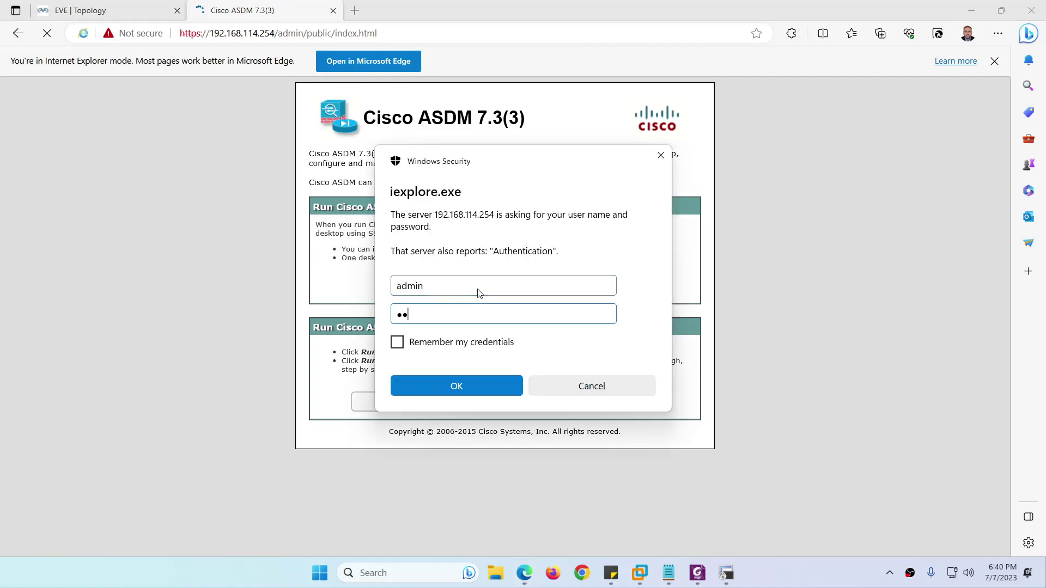
pyautogui.press('Return')
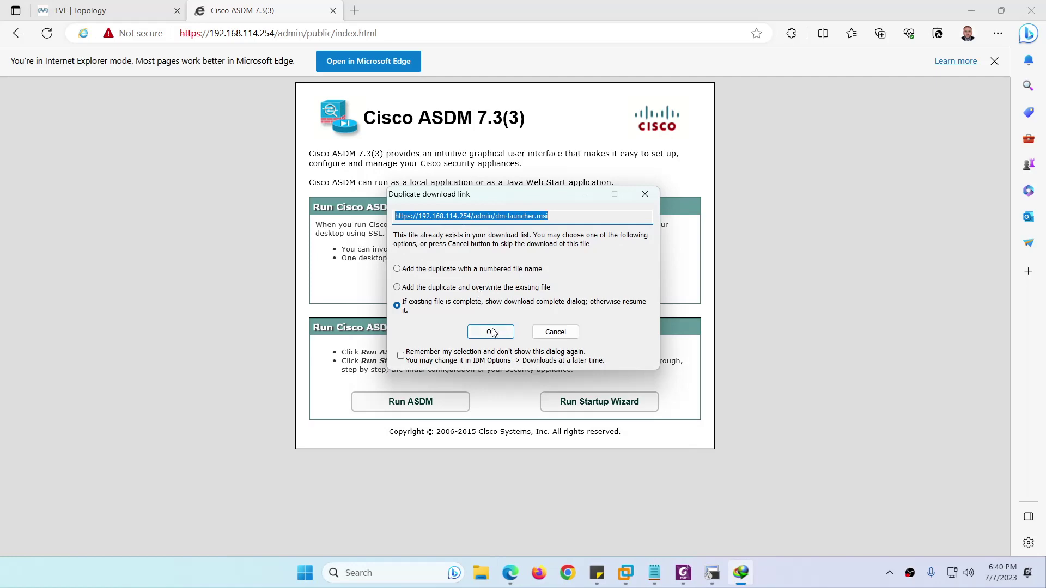
# Run the downloaded ASDM Launcher installer with the default folder and begin installing.
pyautogui.click(491, 332)
pyautogui.click(417, 327)
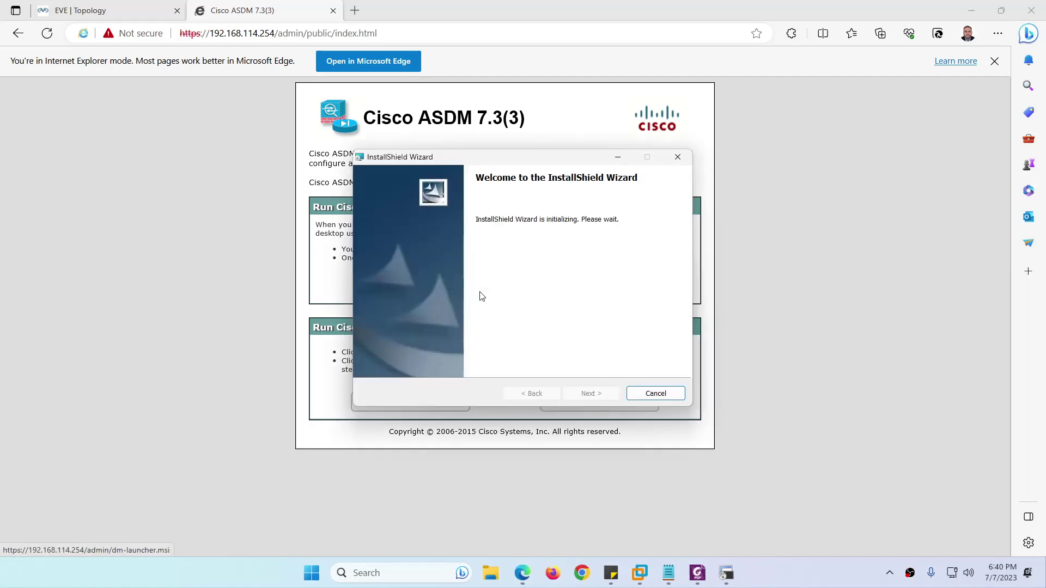
pyautogui.click(591, 393)
pyautogui.click(591, 395)
pyautogui.click(591, 396)
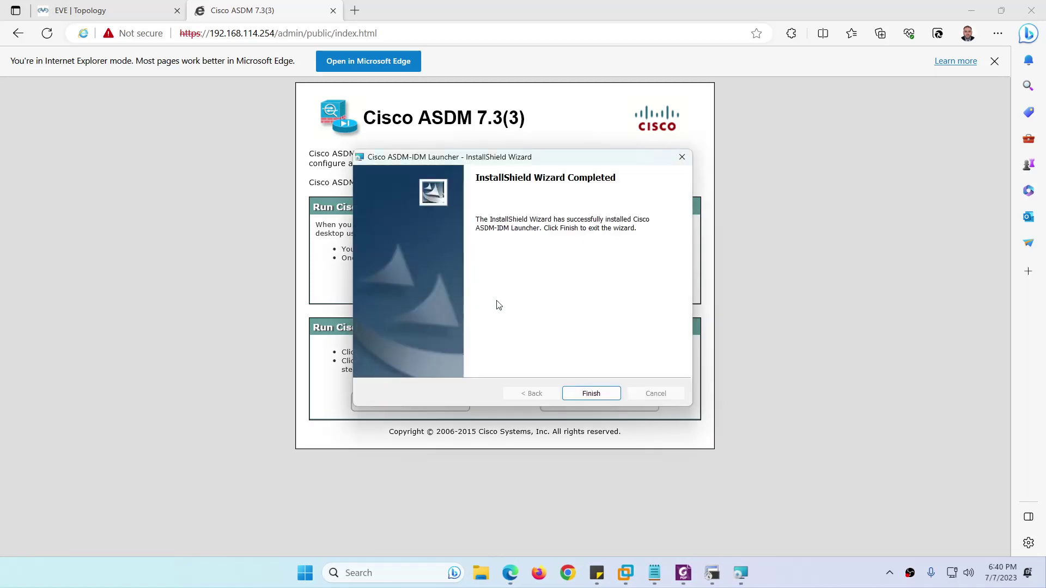
# Finish the launcher install and try connecting to 192.168.114.254, which fails to launch.
pyautogui.click(591, 393)
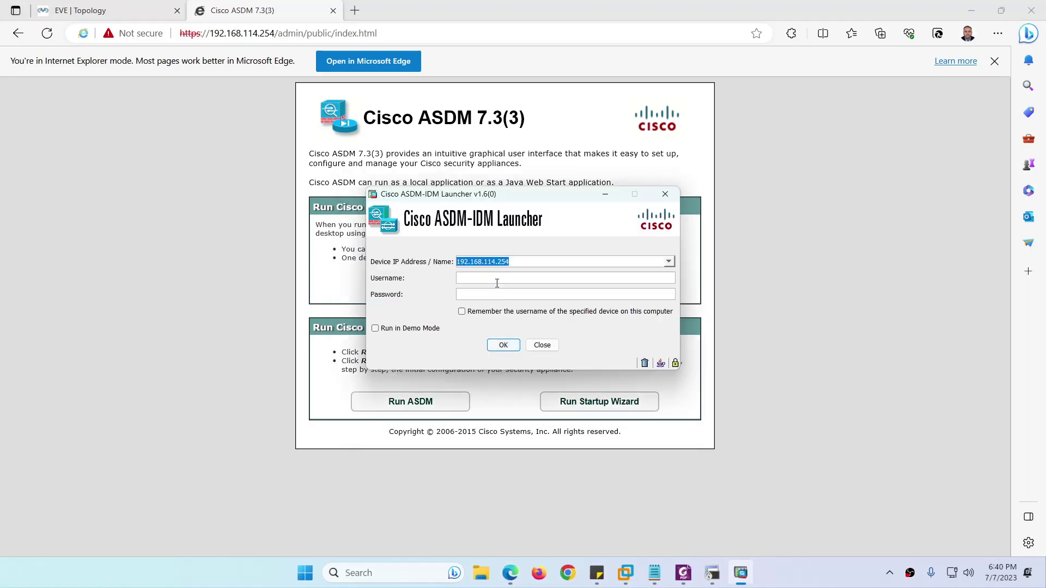
pyautogui.click(485, 280)
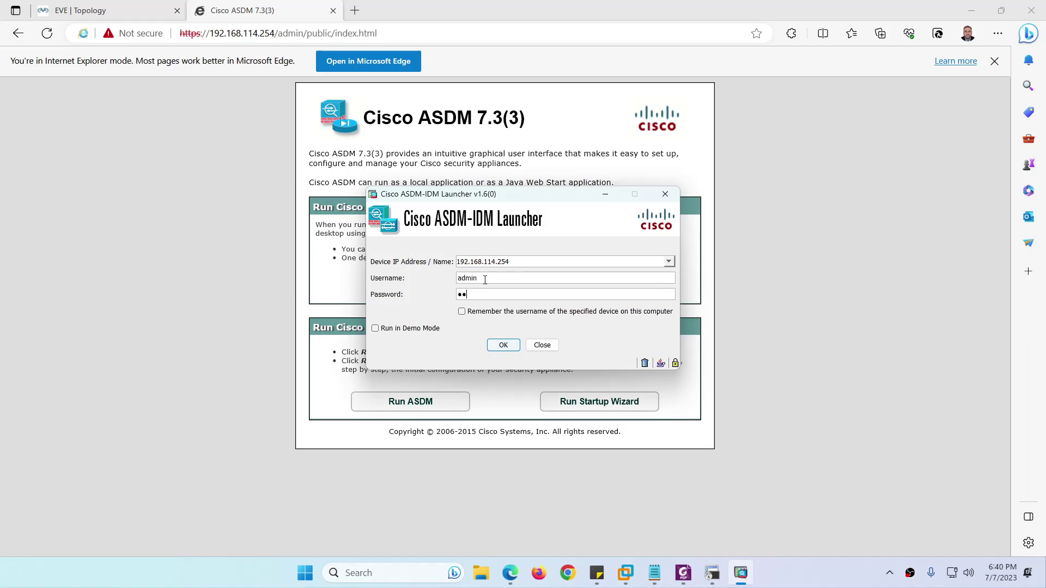
pyautogui.press('Return')
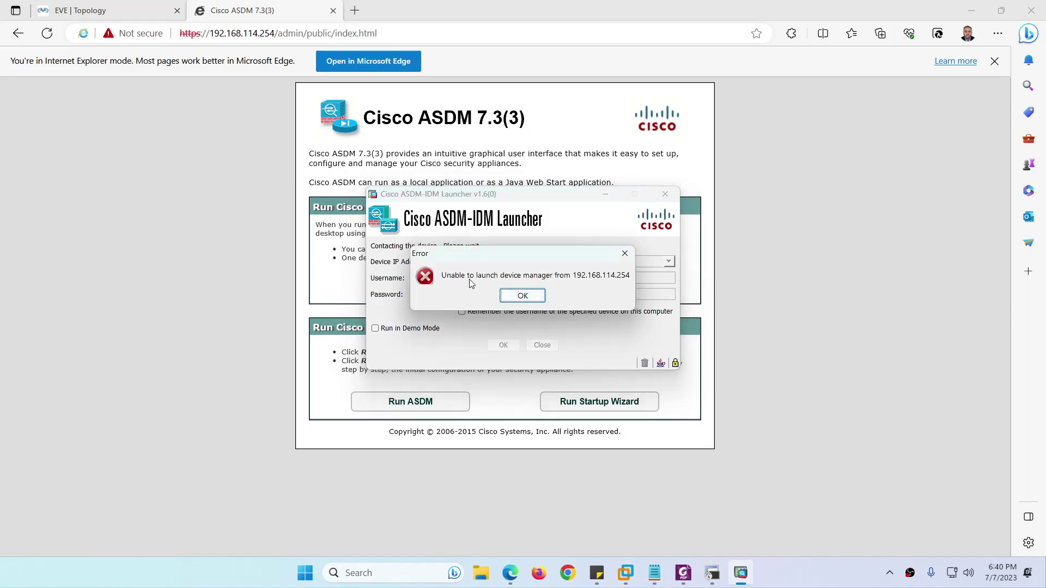
pyautogui.click(655, 573)
# Enter the ssl encryption command with 3des-sha1, aes128-sha1, aes256-sha1 and dhe ciphers on the ASA.
pyautogui.moveTo(768, 499); pyautogui.dragTo(280, 500)
pyautogui.hotkey('ctrl', 'c')
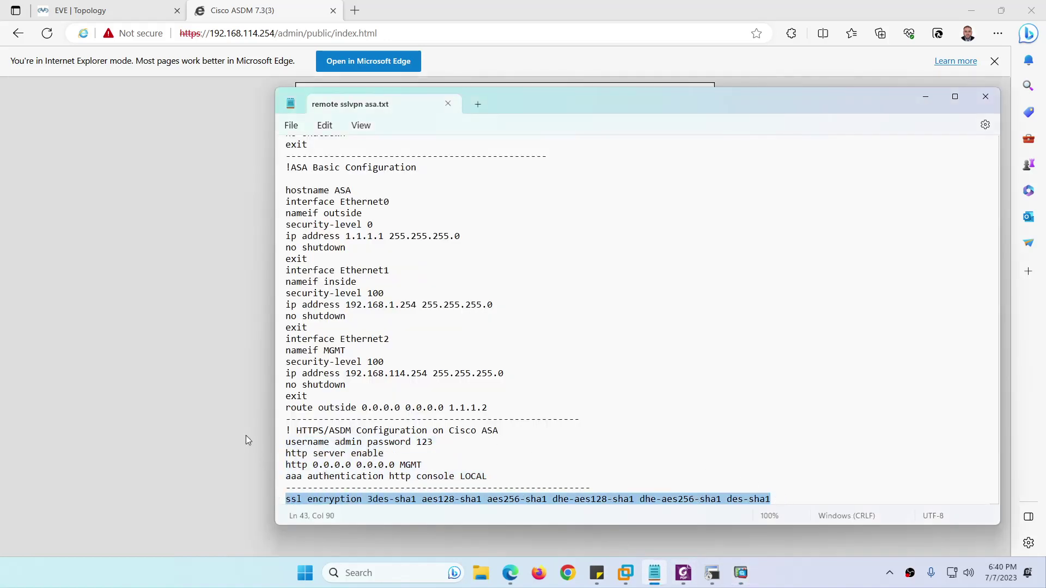
pyautogui.click(710, 573)
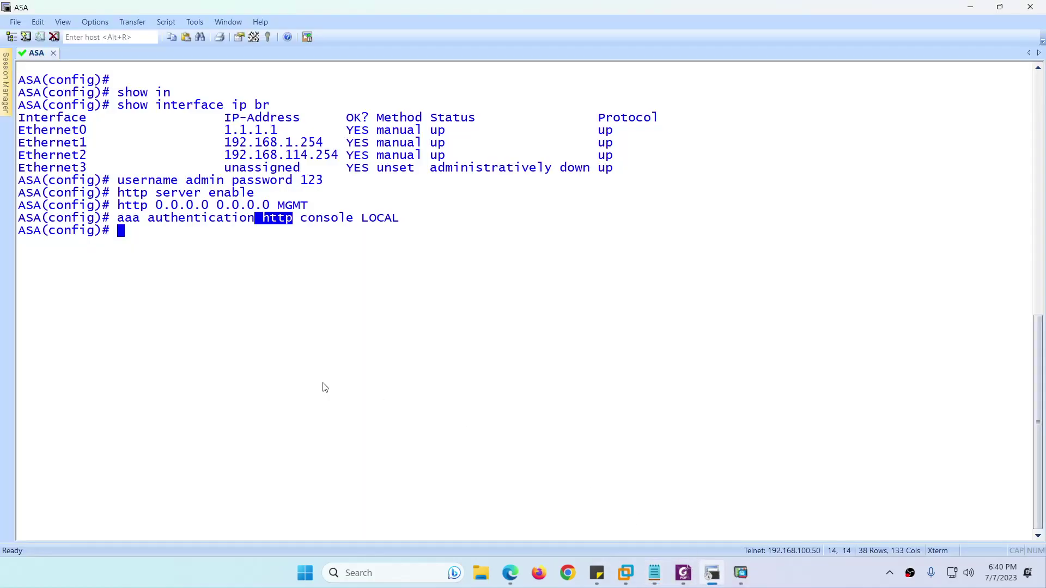
pyautogui.rightClick(246, 351)
pyautogui.press('Return')
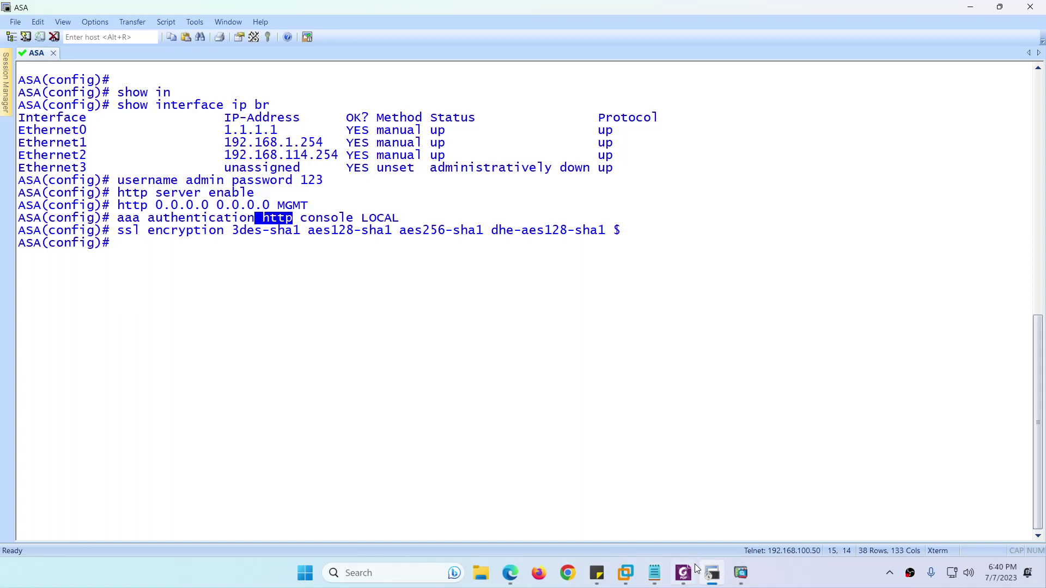
# Retry the launcher connection to 192.168.114.254 and accept the security warning to open ASDM.
pyautogui.click(523, 295)
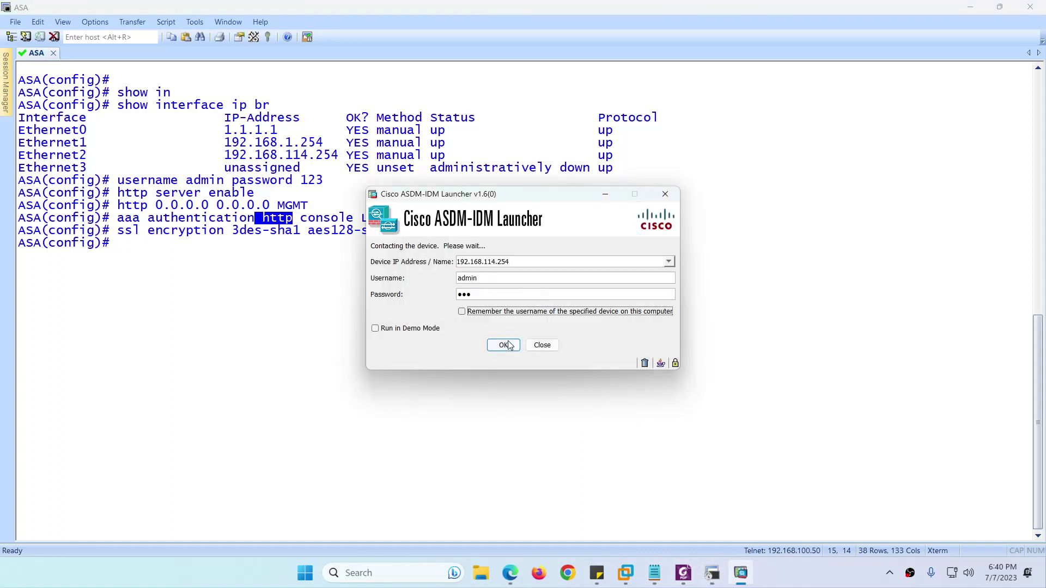
pyautogui.click(501, 345)
pyautogui.click(581, 325)
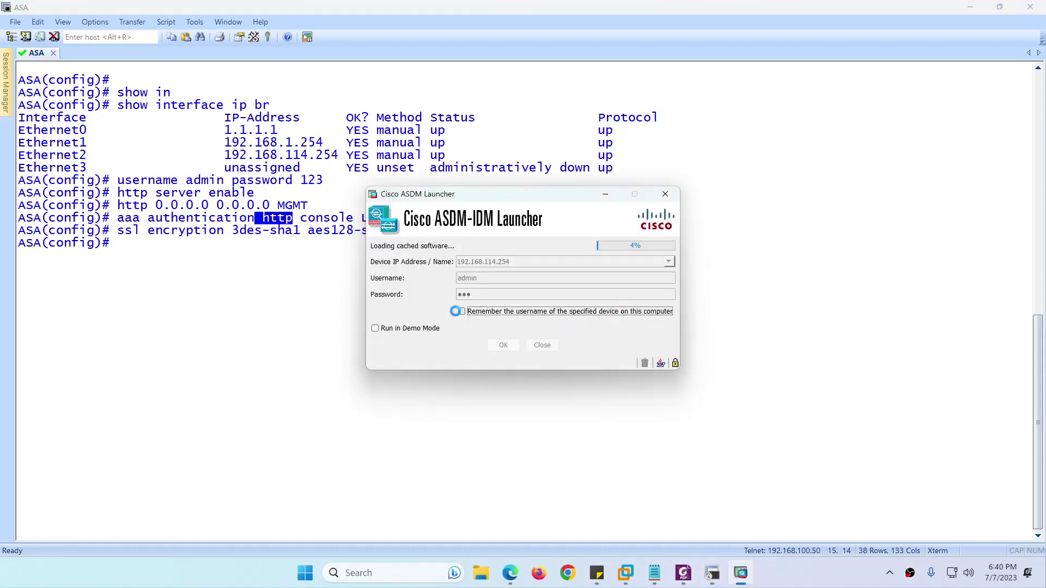
# Scroll through the PDF lab guide.
pyautogui.click(683, 576)
pyautogui.scroll(-15, 414, 316)
pyautogui.scroll(-5, 442, 343)
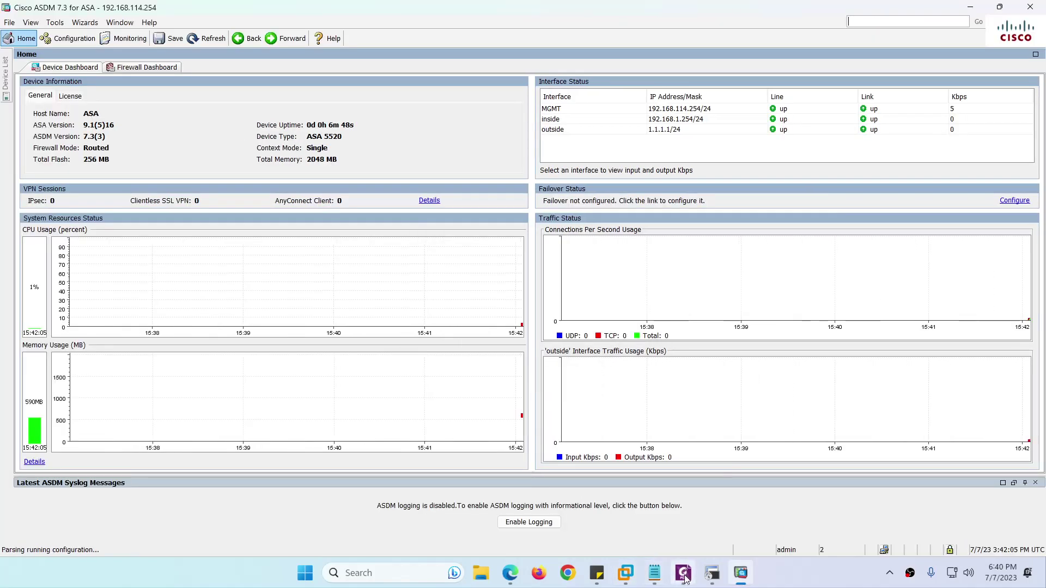
pyautogui.click(683, 573)
# Scroll the PDF guide to the Clientless SSL VPN Wizard section, then return to ASDM.
pyautogui.scroll(-10, 399, 344)
pyautogui.scroll(-20, 399, 345)
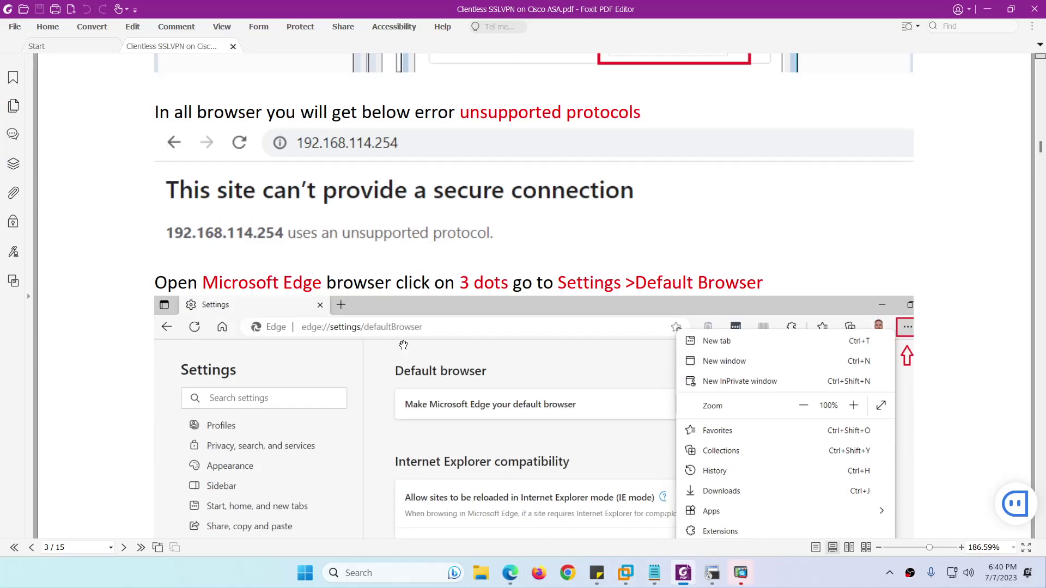
pyautogui.scroll(-20, 400, 341)
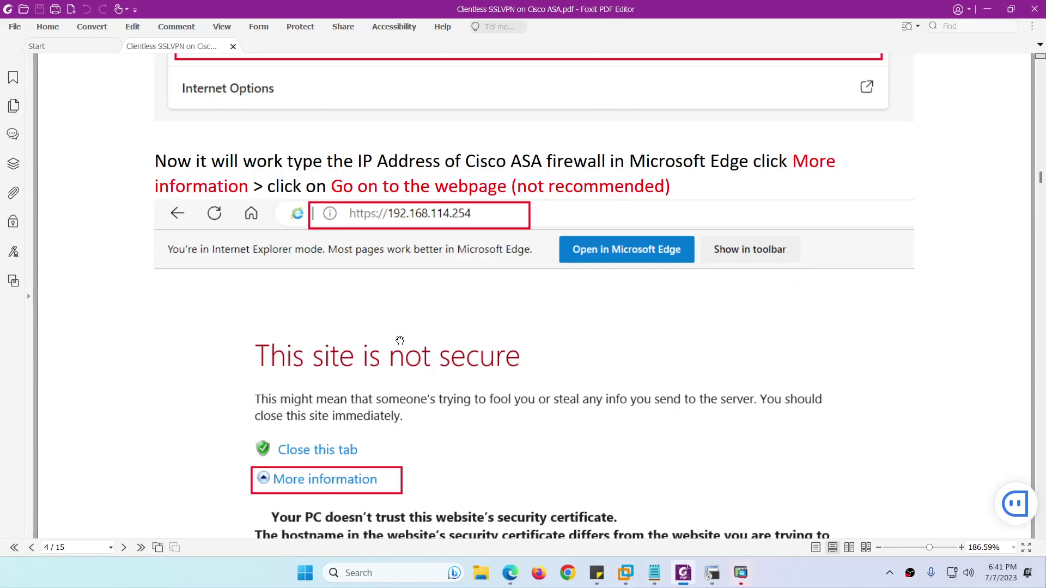
pyautogui.scroll(-15, 400, 341)
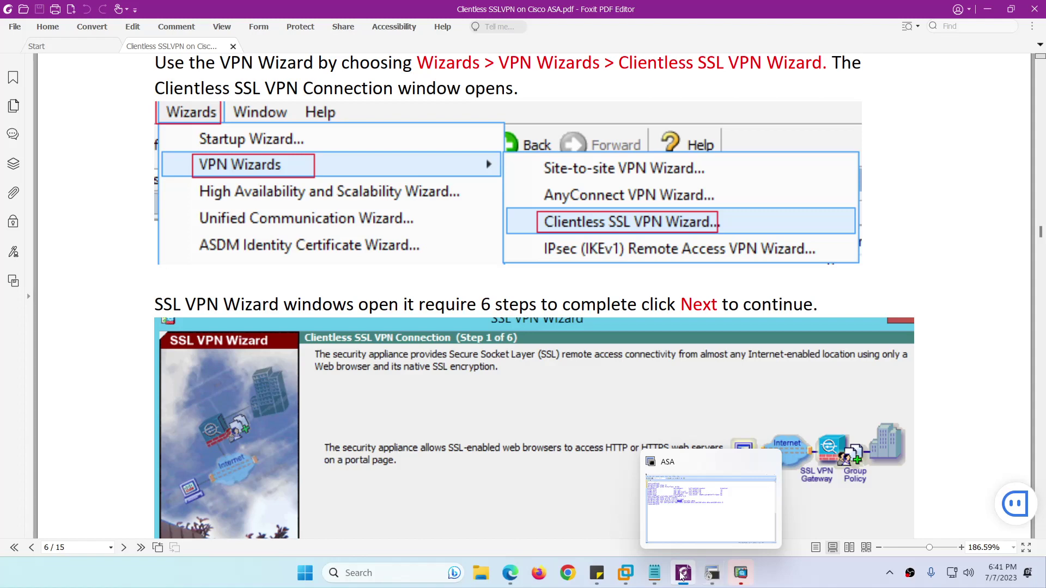
pyautogui.click(741, 573)
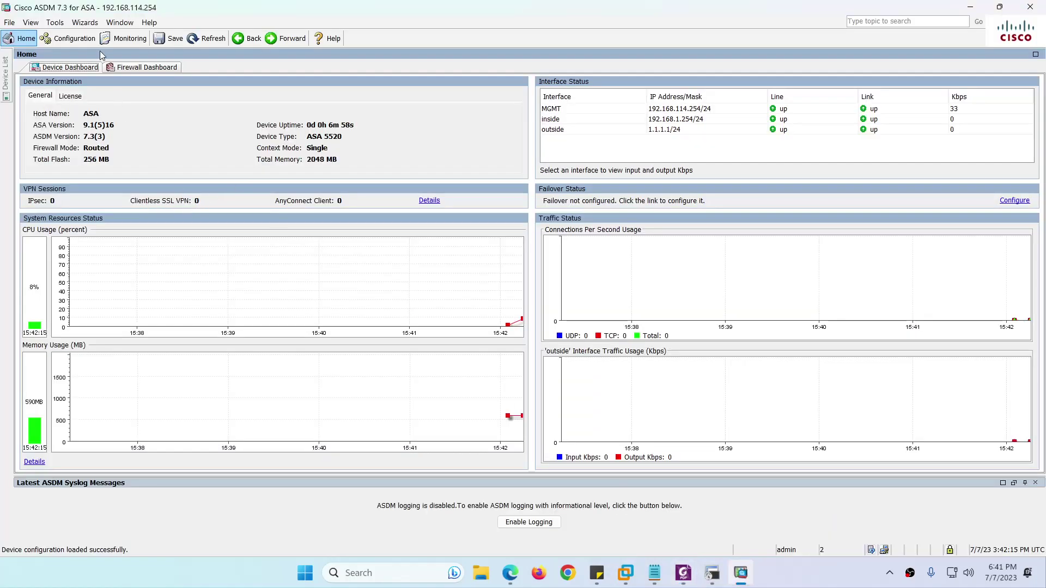
# Start a Clientless SSL VPN Wizard with connection profile SSLVPN on the outside interface.
pyautogui.click(89, 25)
pyautogui.moveTo(102, 55)
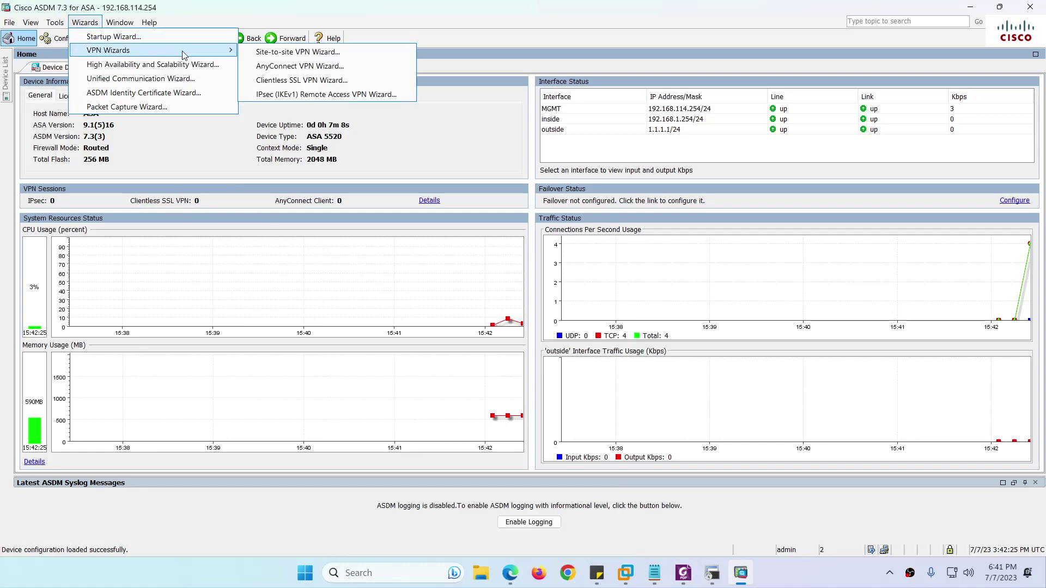
pyautogui.click(284, 84)
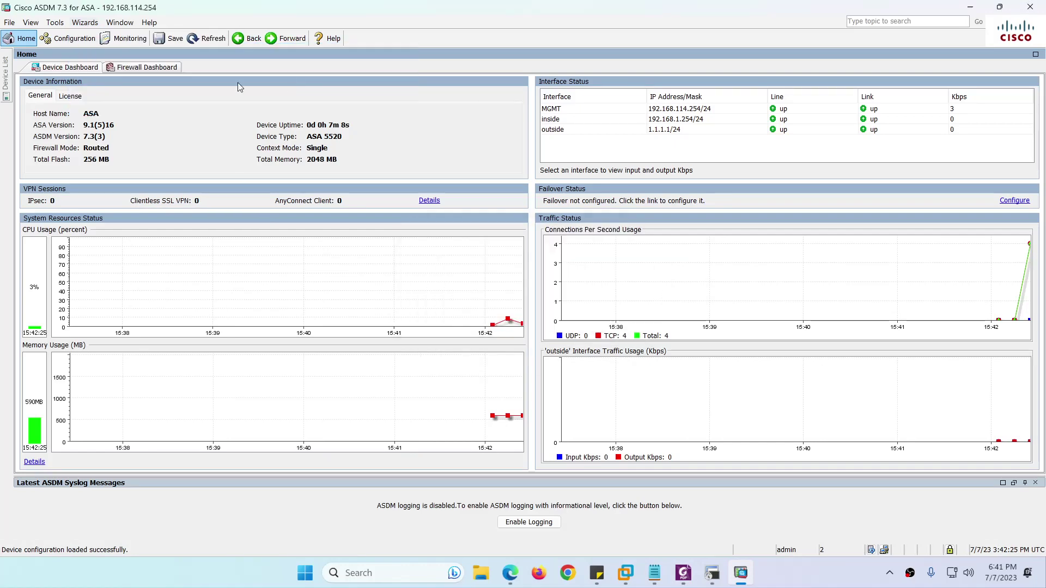
pyautogui.click(641, 406)
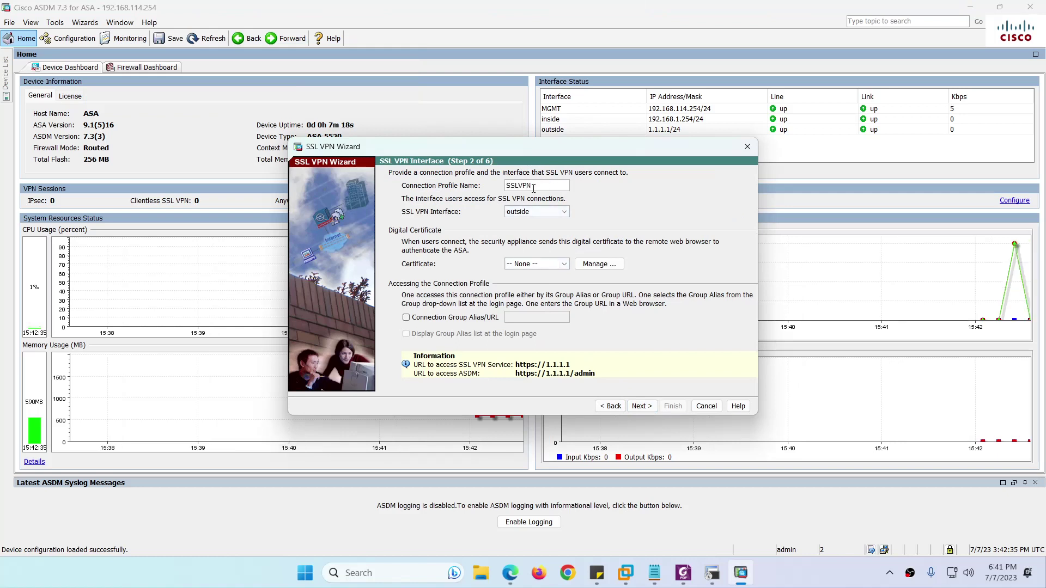
pyautogui.click(642, 406)
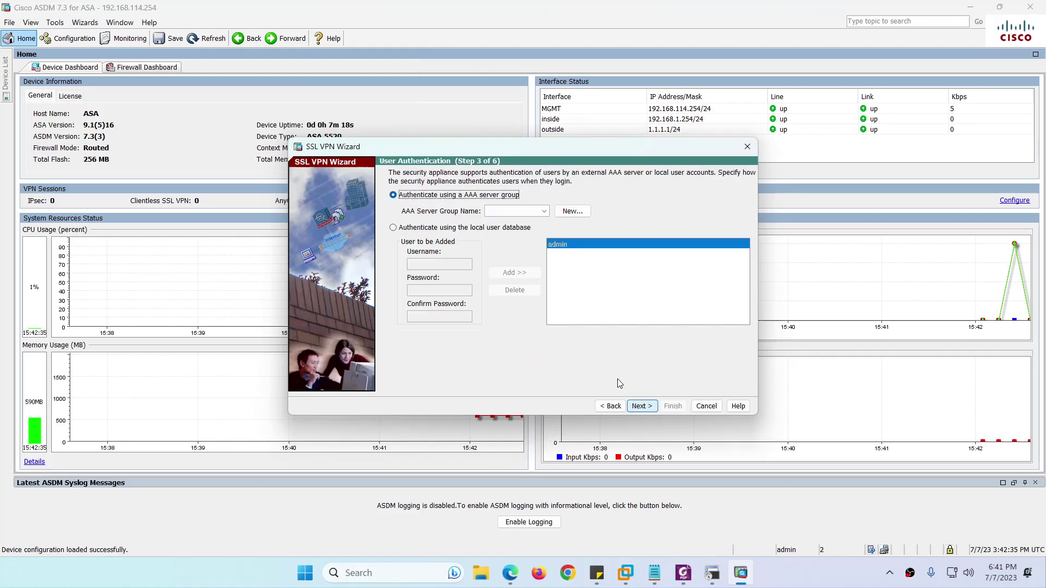
# Authenticate users with the local user database and add a new local user.
pyautogui.click(423, 228)
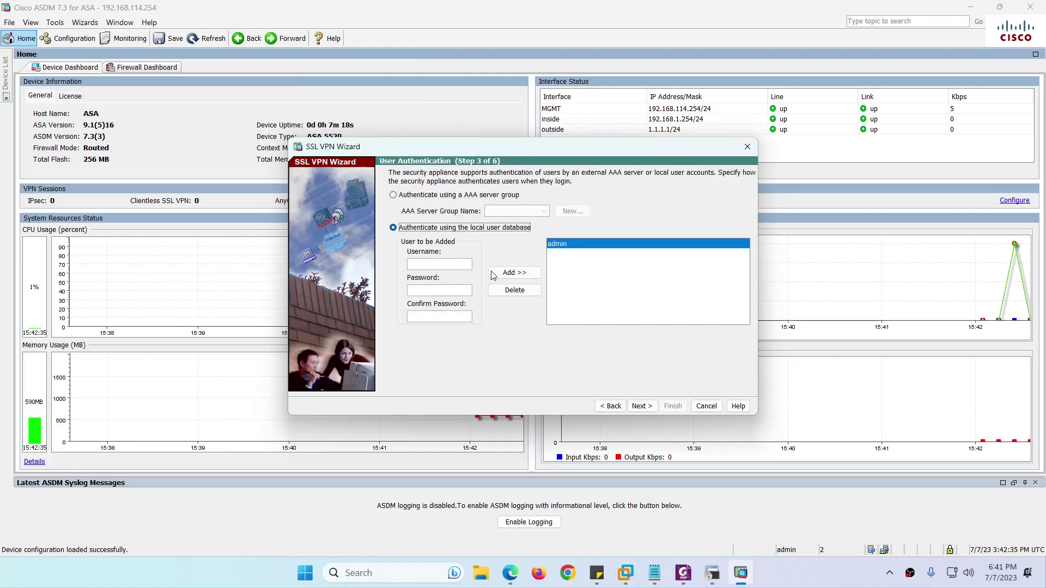
pyautogui.click(432, 263)
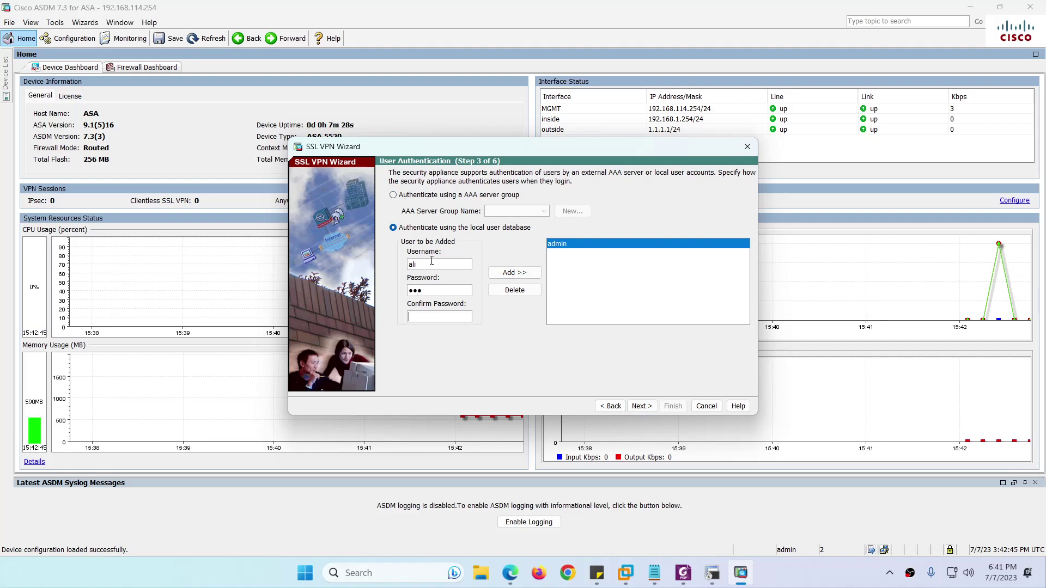
pyautogui.click(504, 273)
pyautogui.click(642, 406)
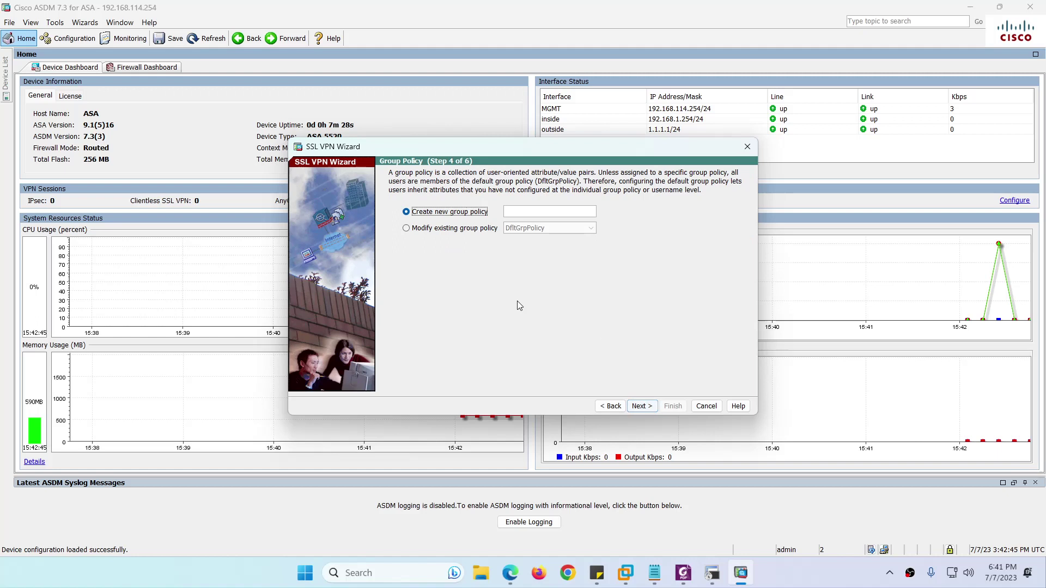
# Create a new group policy named vpnpolicy.
pyautogui.click(509, 213)
pyautogui.click(469, 228)
pyautogui.click(525, 233)
pyautogui.click(524, 238)
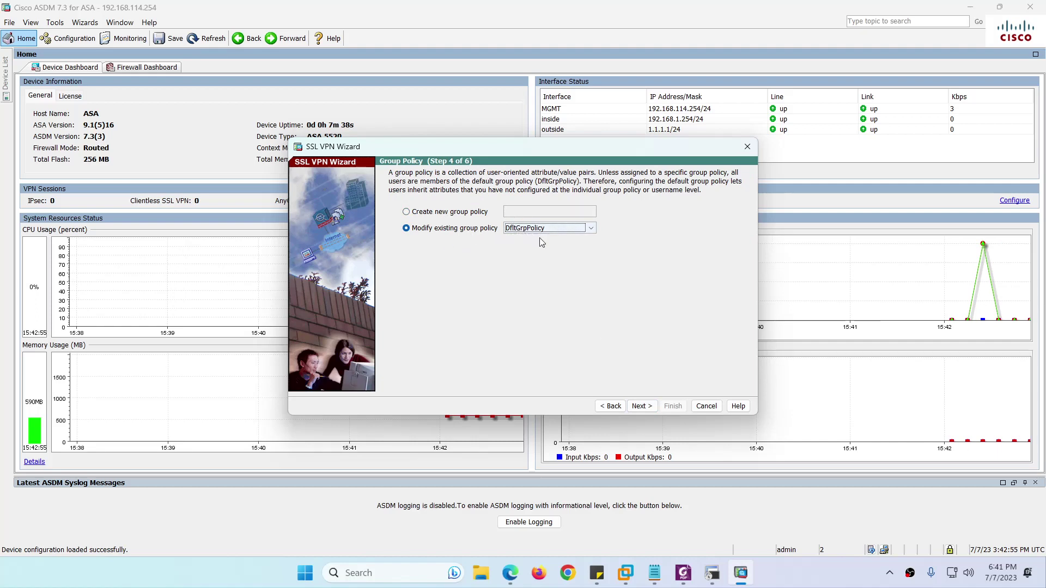
pyautogui.click(469, 212)
pyautogui.click(520, 213)
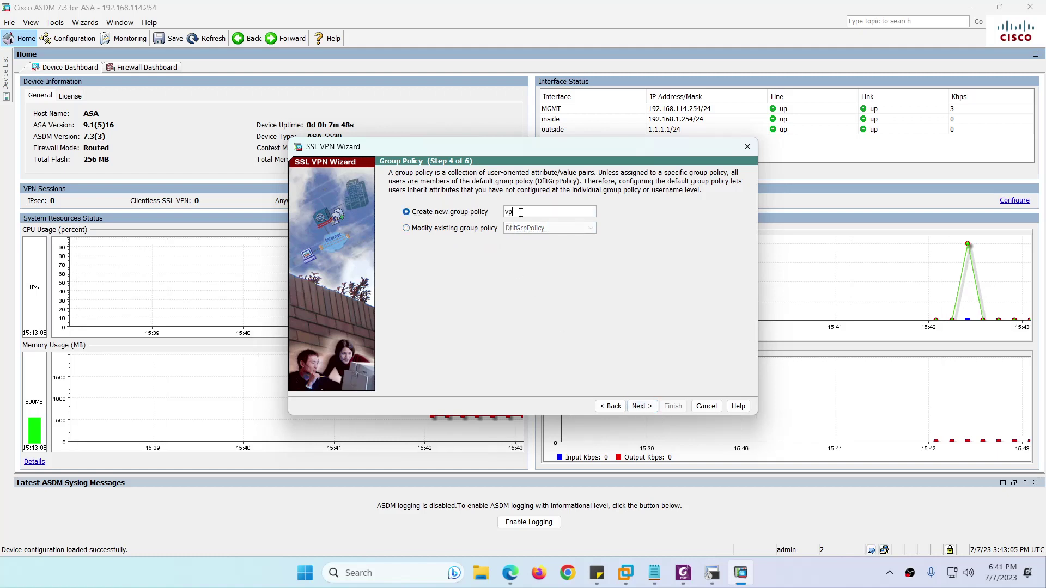
pyautogui.write('olicy')
pyautogui.click(641, 407)
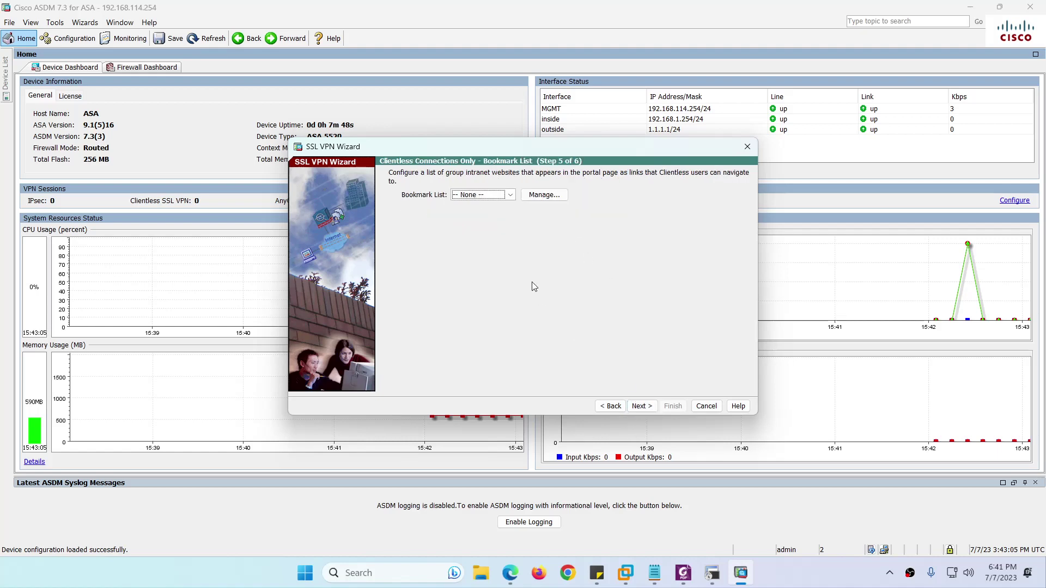
# Create bookmark list sslbookmark and add a URL-type bookmark to it.
pyautogui.click(479, 195)
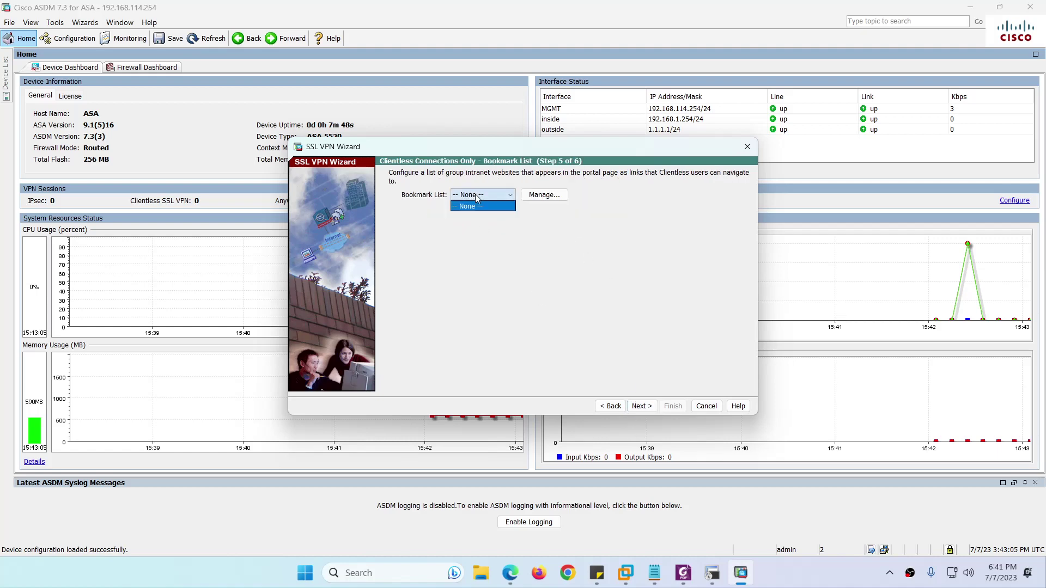
pyautogui.click(534, 209)
pyautogui.click(542, 198)
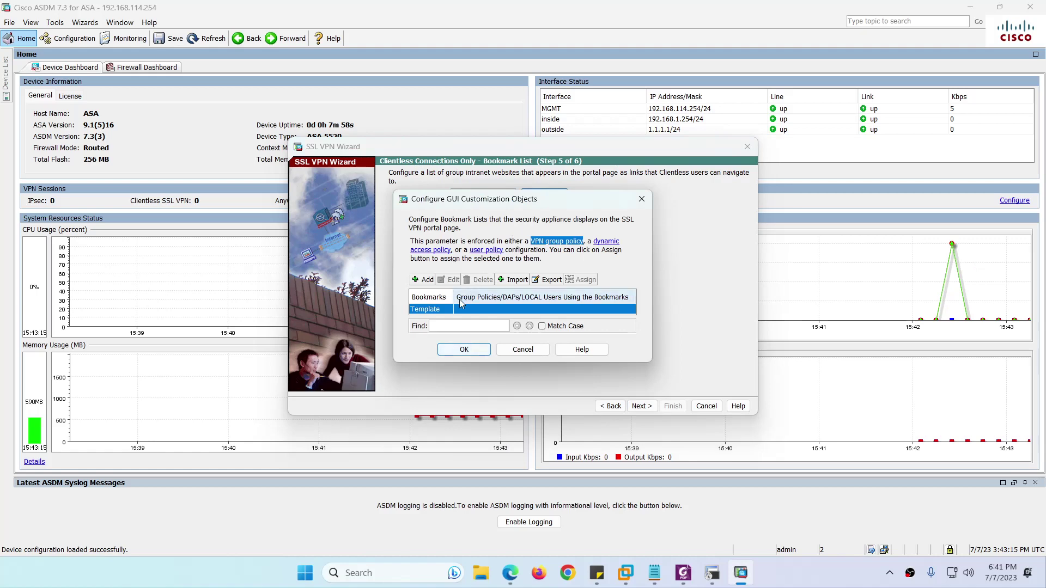
pyautogui.click(425, 280)
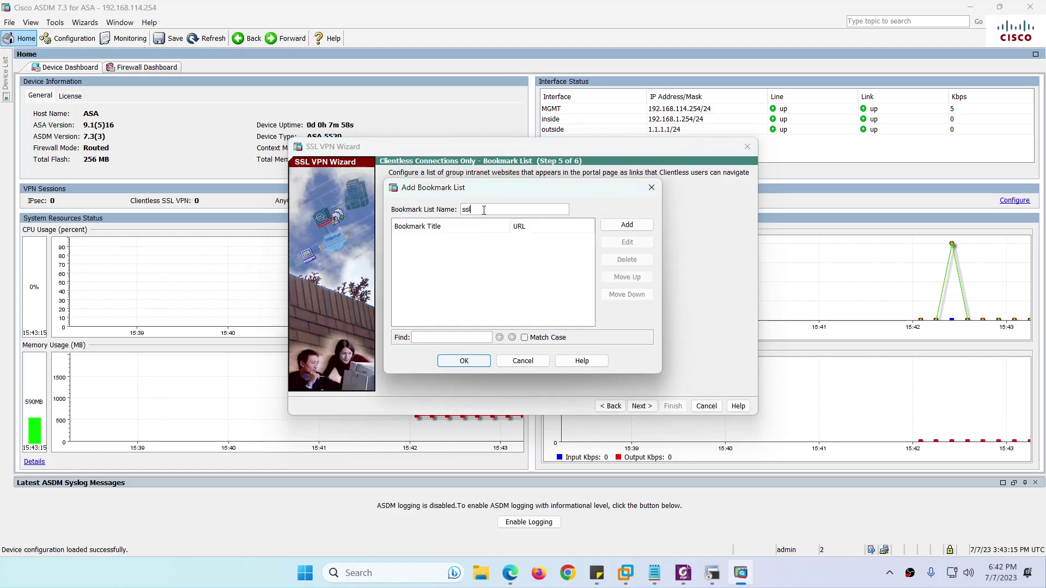
pyautogui.write('sslbookmark')
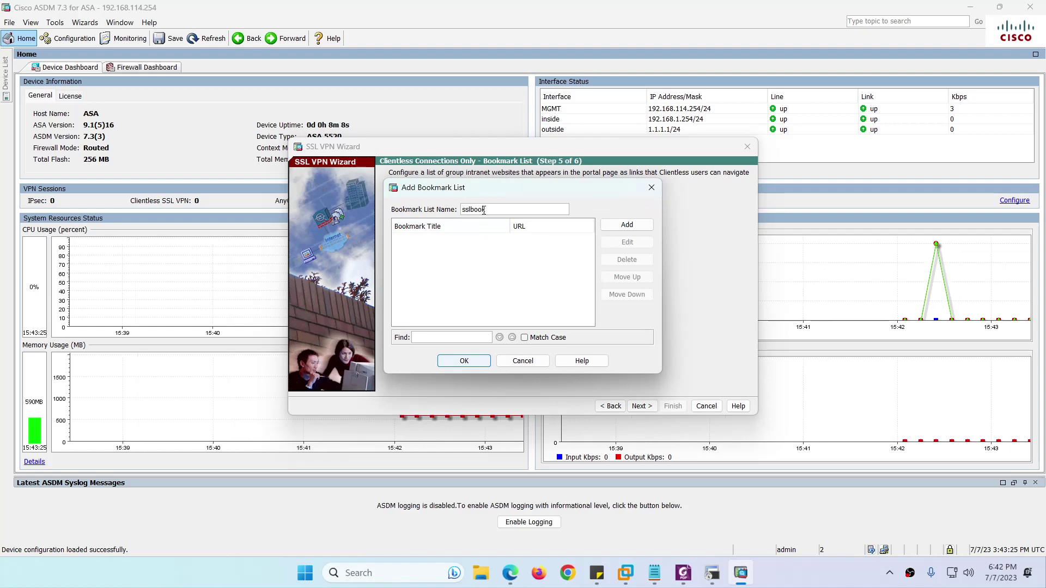
pyautogui.click(608, 224)
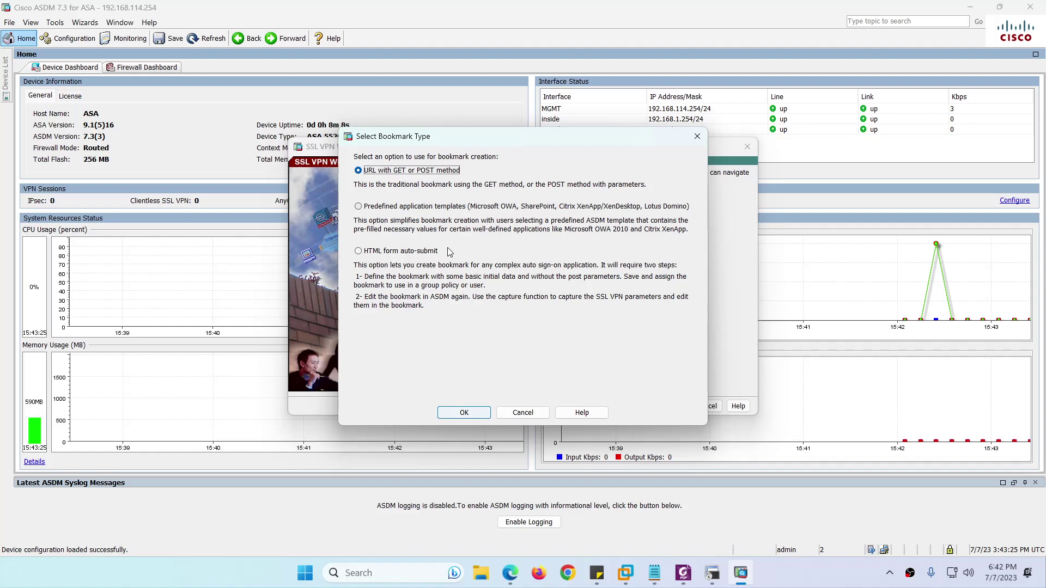
pyautogui.click(464, 412)
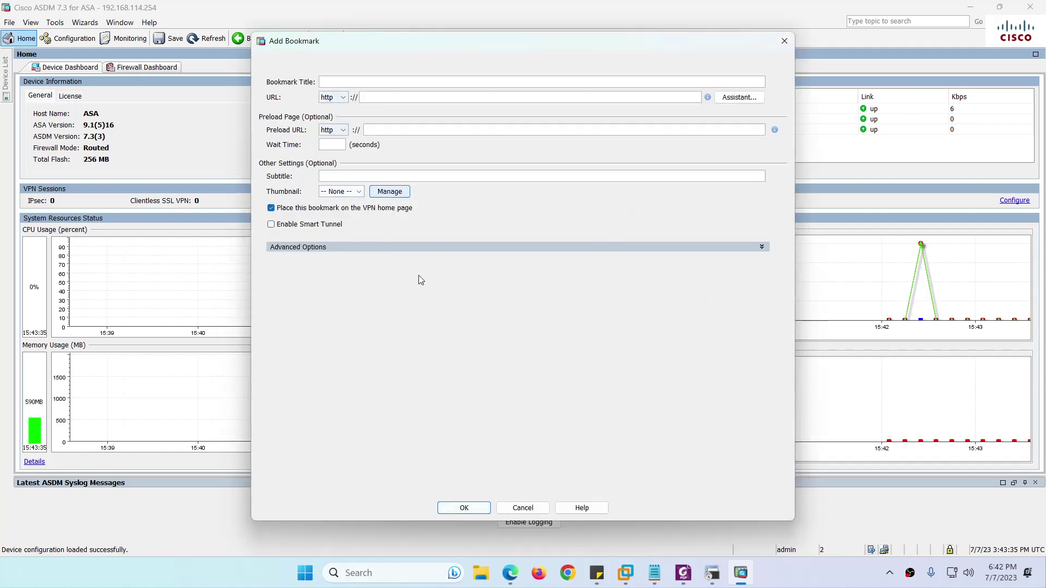
# Copy Server 1's address 192.168.1.1 from the EVE lab topology.
pyautogui.click(510, 573)
pyautogui.click(109, 10)
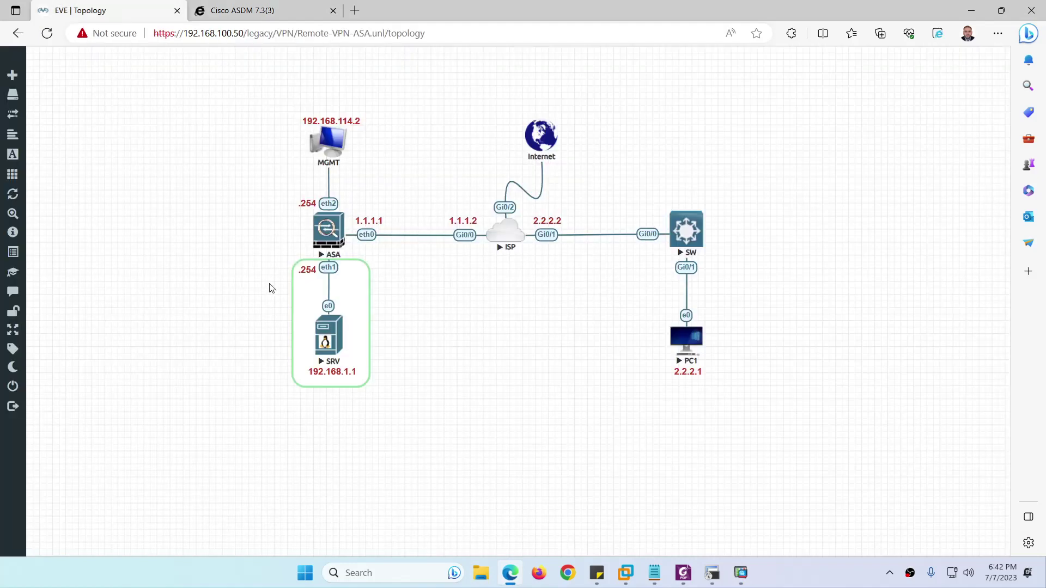
pyautogui.click(740, 572)
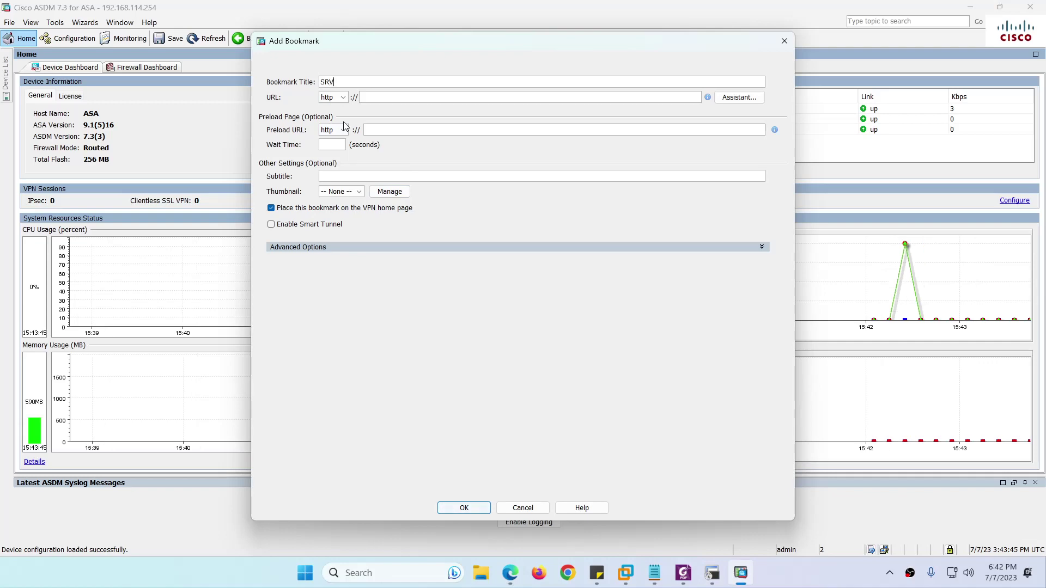
pyautogui.click(510, 572)
pyautogui.doubleClick(317, 373)
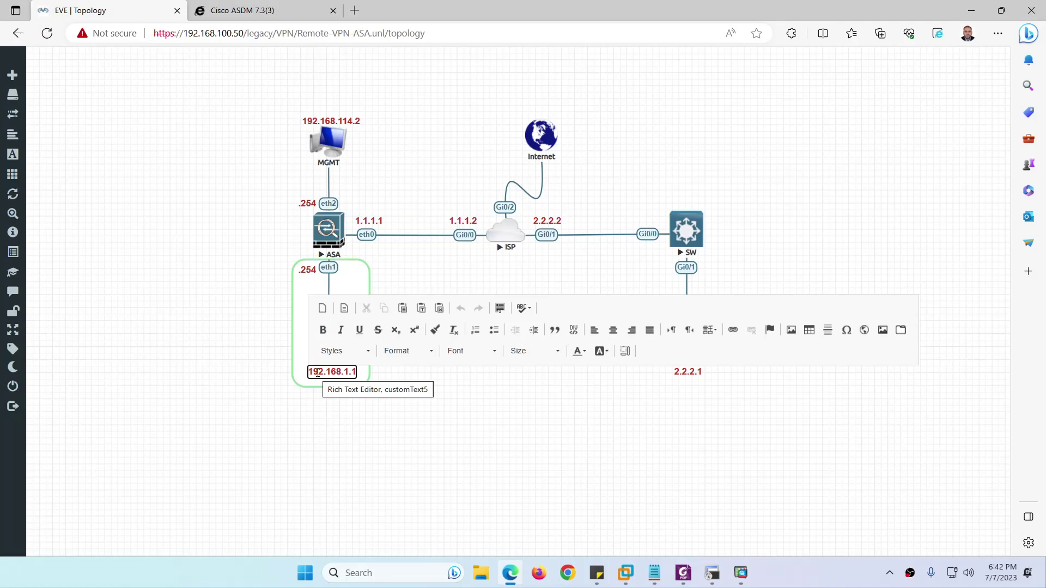
pyautogui.doubleClick(318, 373)
pyautogui.hotkey('ctrl', 'c')
pyautogui.click(368, 449)
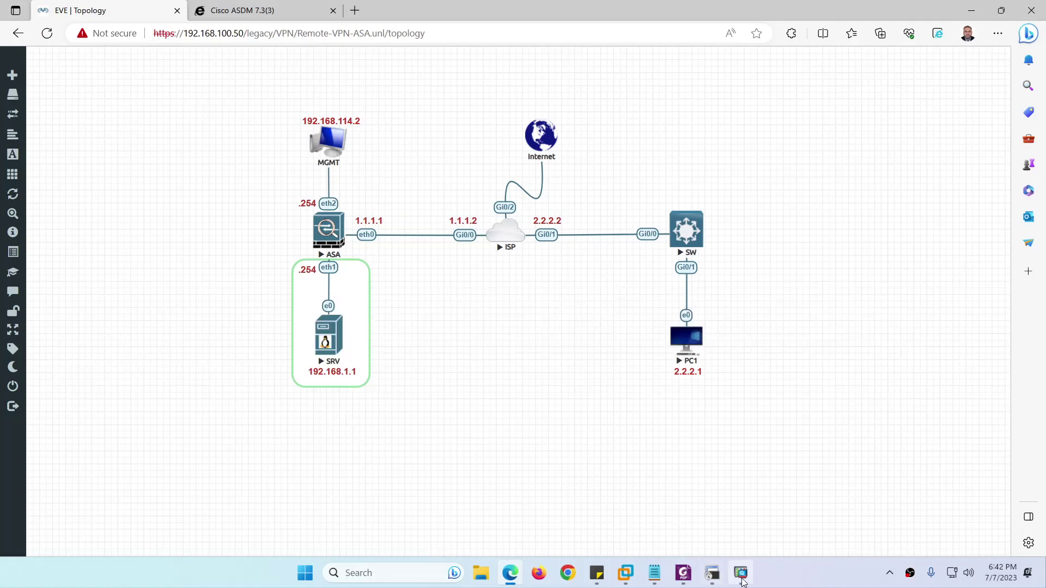
pyautogui.click(741, 572)
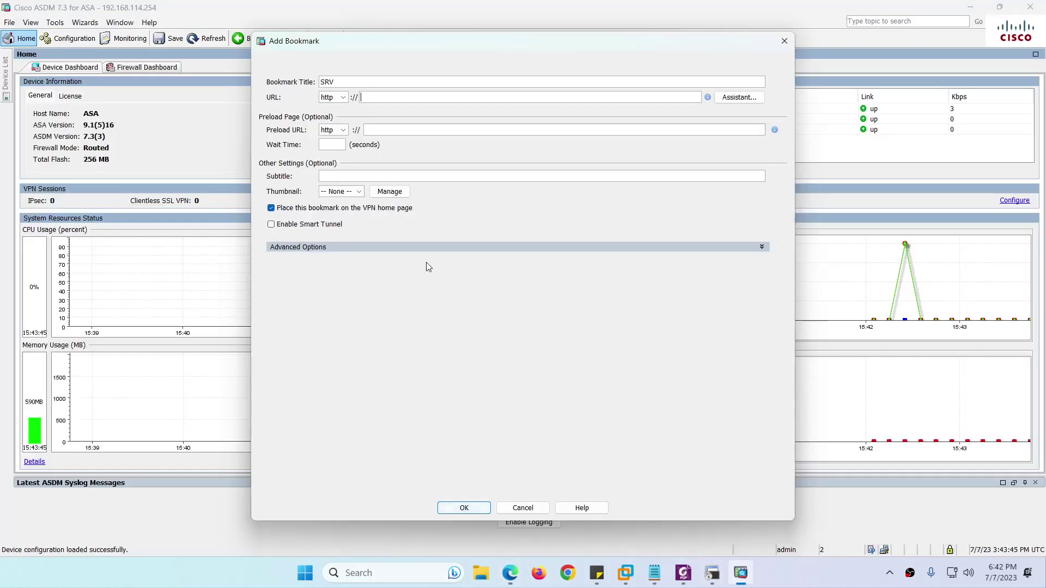
pyautogui.click(377, 93)
pyautogui.hotkey('ctrl', 'v')
pyautogui.click(463, 507)
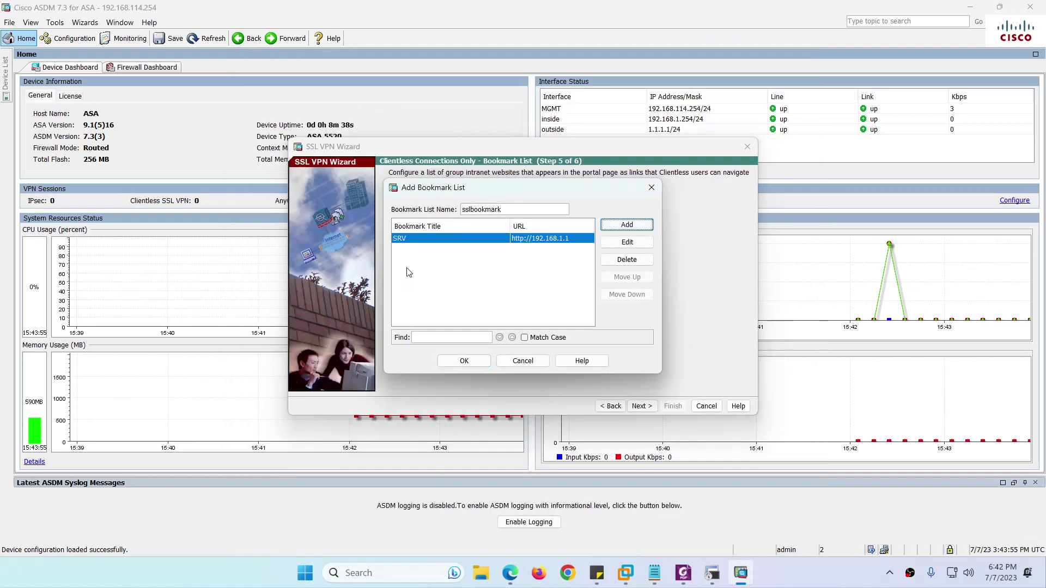
pyautogui.click(464, 361)
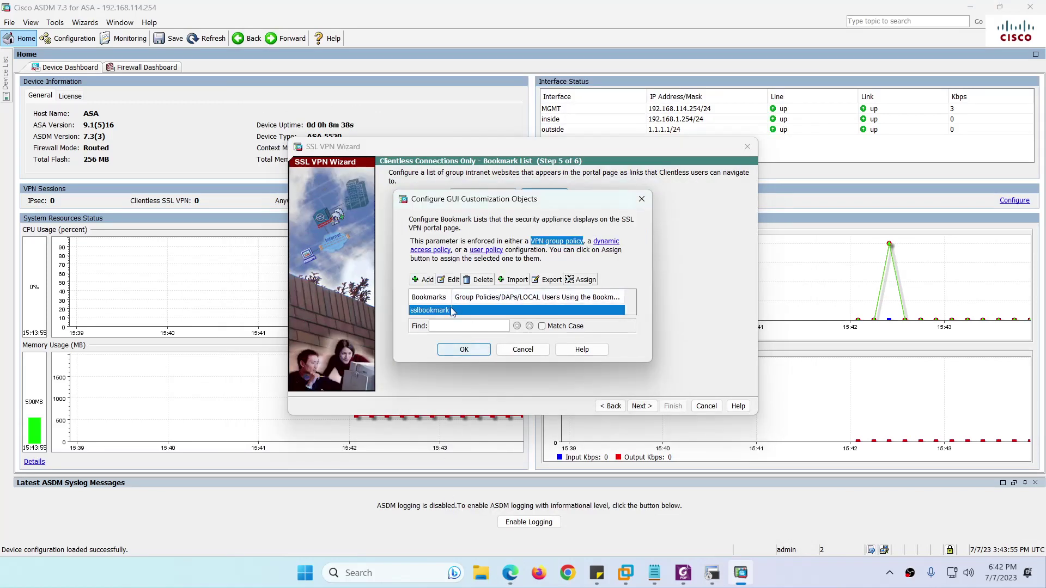
pyautogui.click(463, 351)
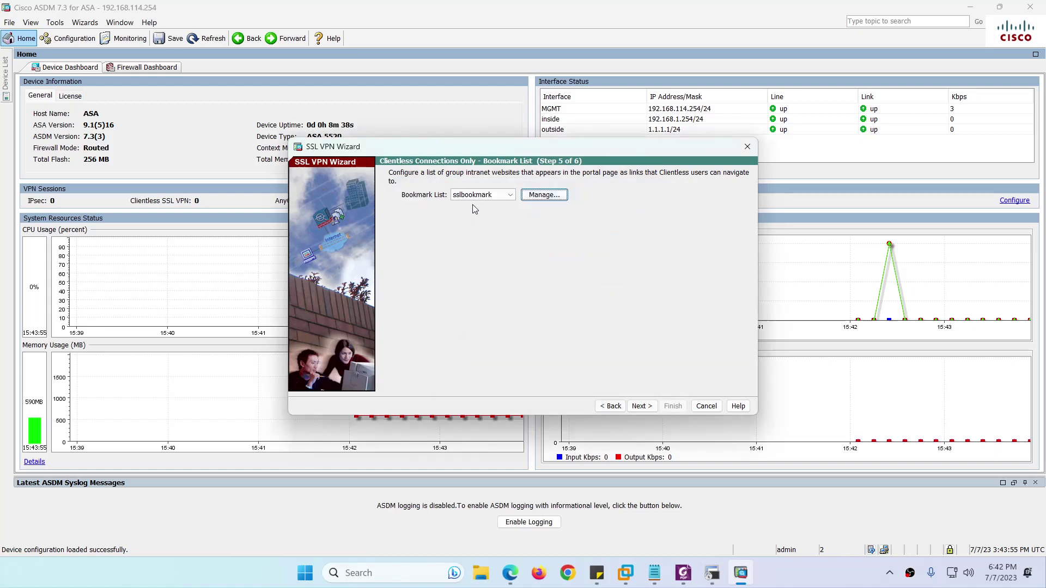
pyautogui.click(642, 406)
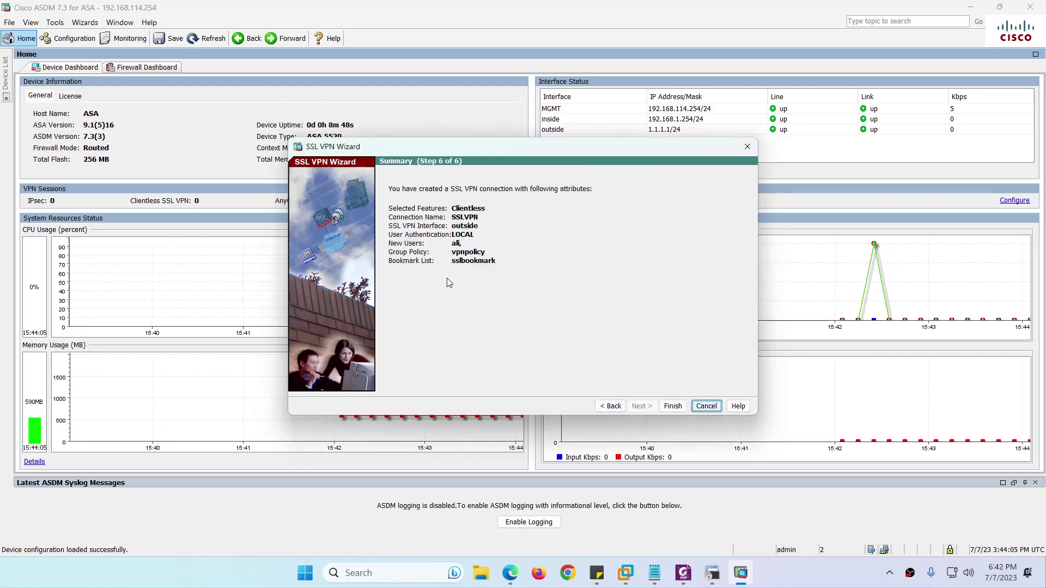
# Finish the SSL VPN Wizard, save the configuration to flash, and return to the PDF guide.
pyautogui.click(673, 406)
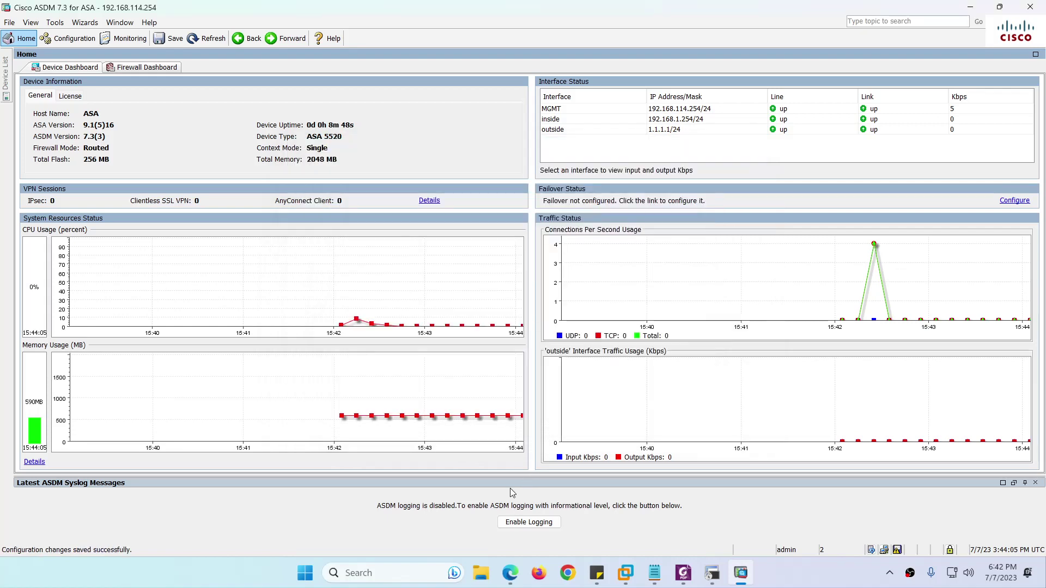
pyautogui.click(168, 38)
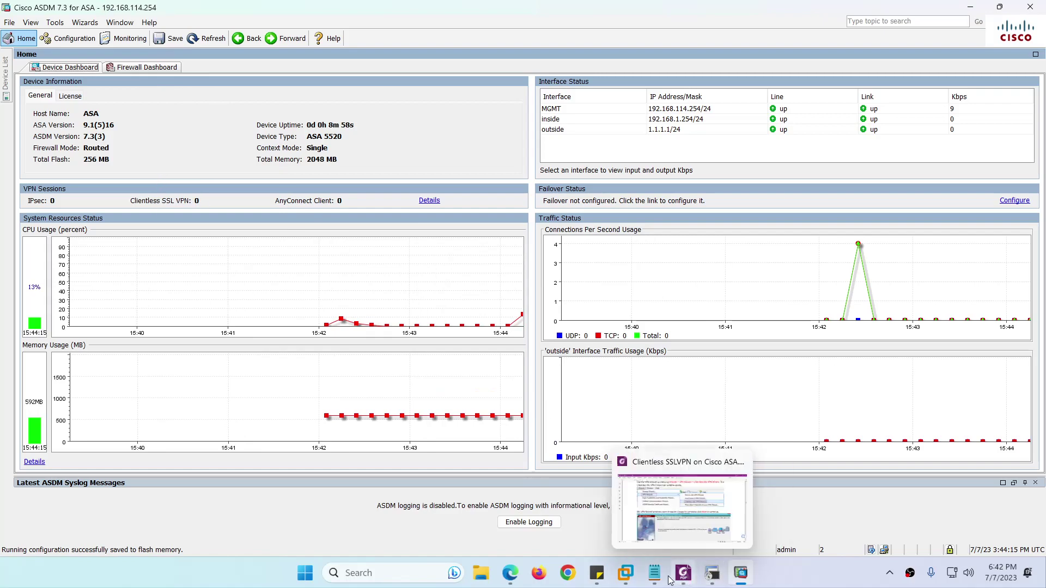
pyautogui.click(690, 579)
# Scroll the PDF guide to Verification and Testing, then return to the EVE topology.
pyautogui.scroll(-15, 502, 407)
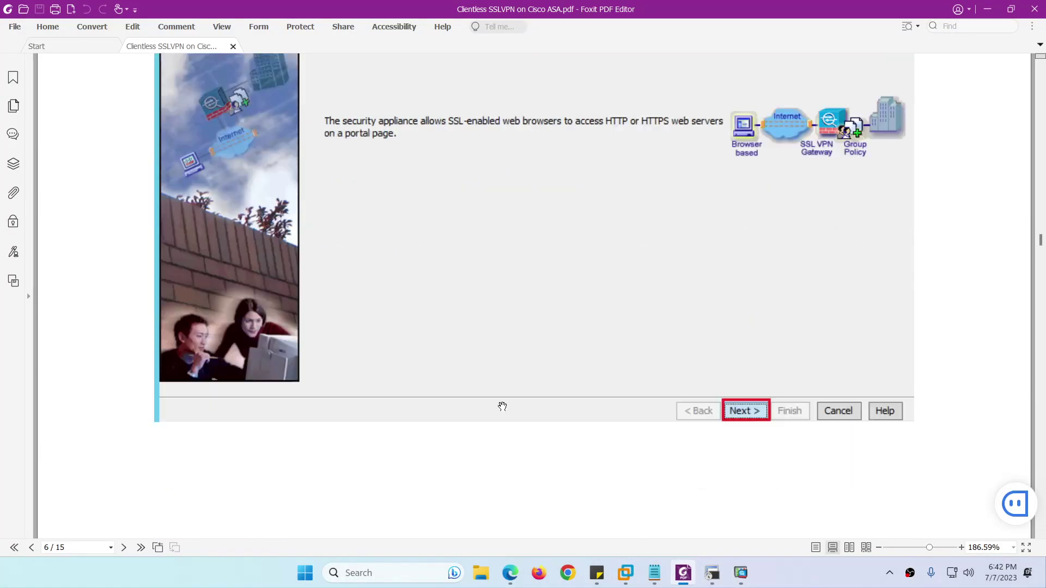
pyautogui.scroll(-15, 501, 408)
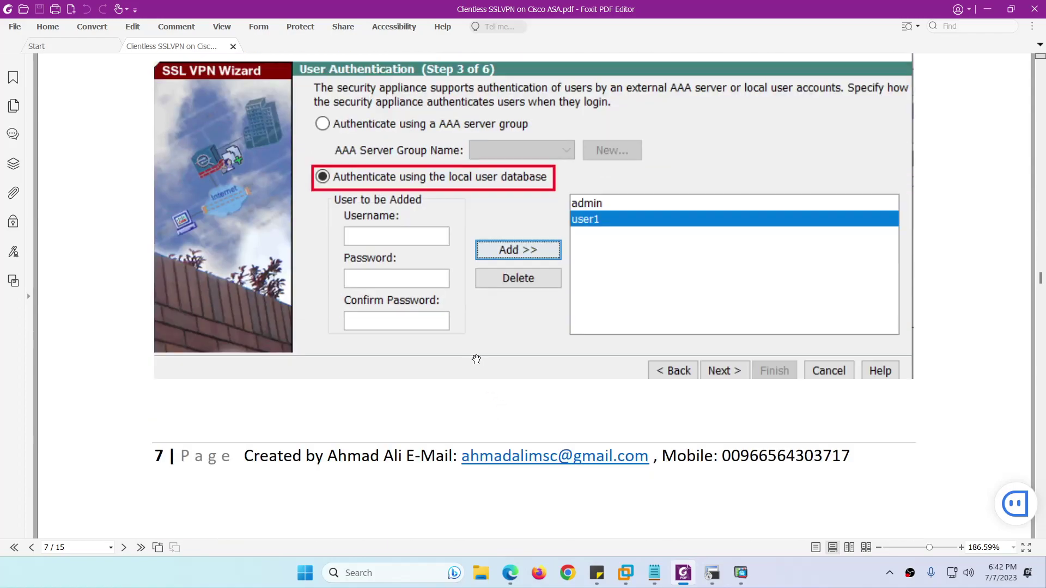
pyautogui.scroll(-15, 473, 359)
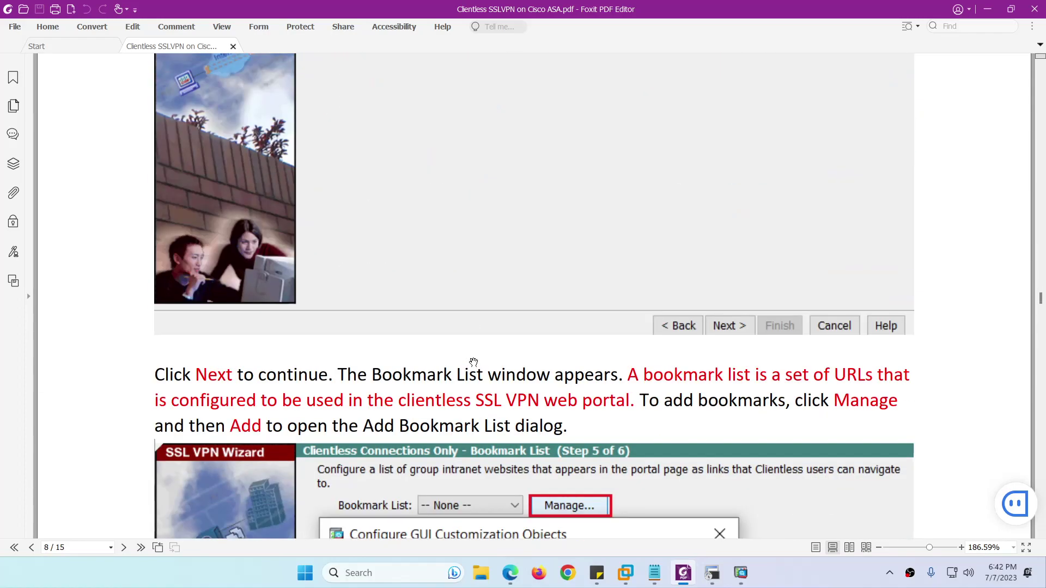
pyautogui.scroll(-15, 482, 349)
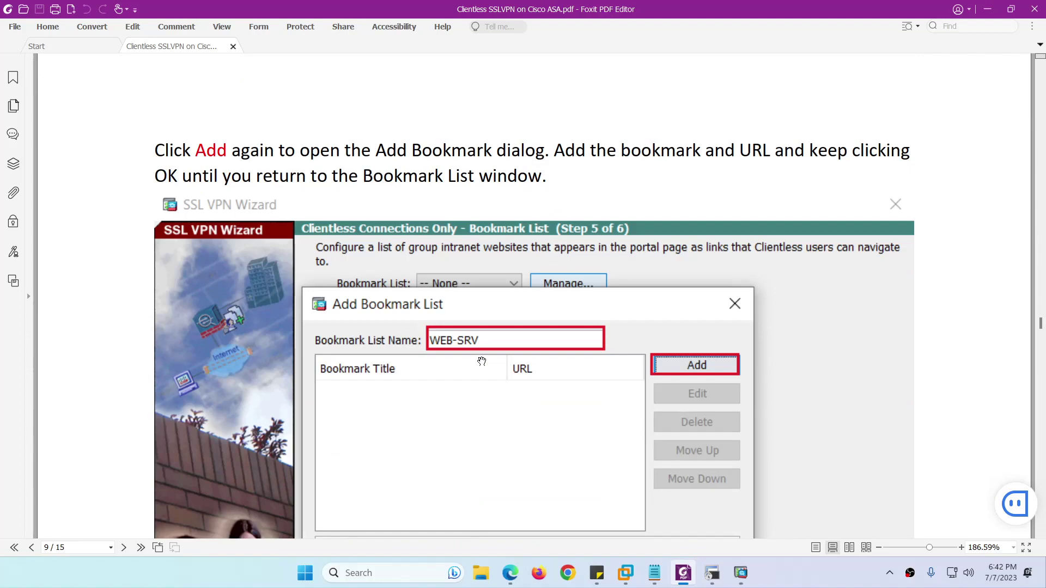
pyautogui.scroll(-15, 481, 362)
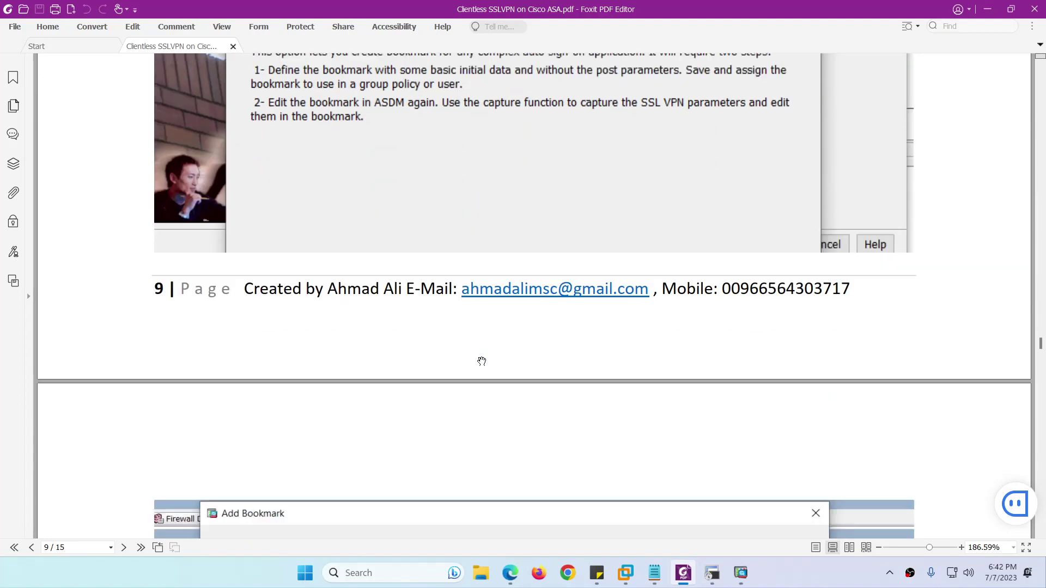
pyautogui.scroll(-15, 481, 362)
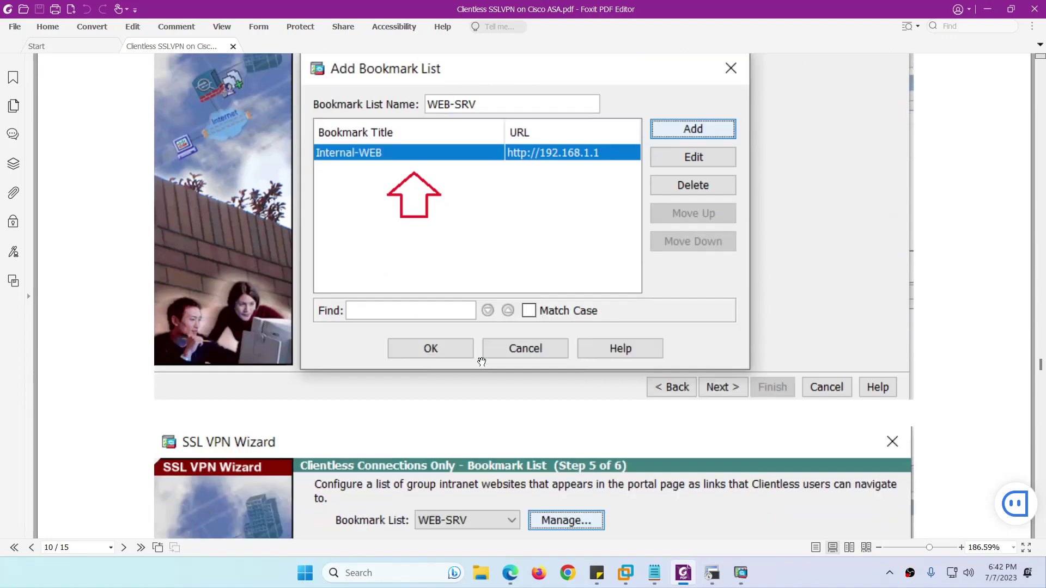
pyautogui.scroll(-15, 481, 361)
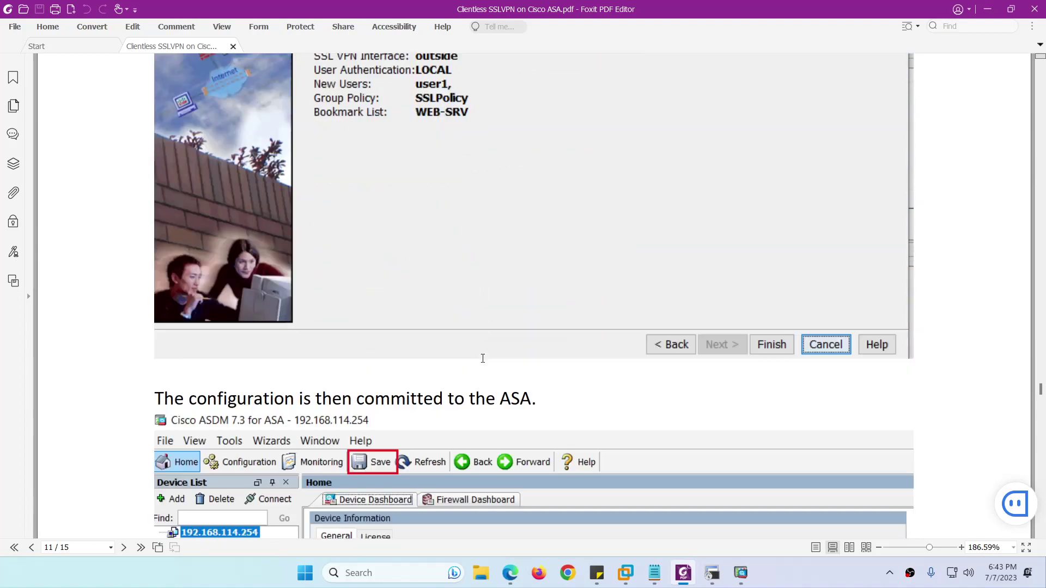
pyautogui.scroll(-15, 483, 358)
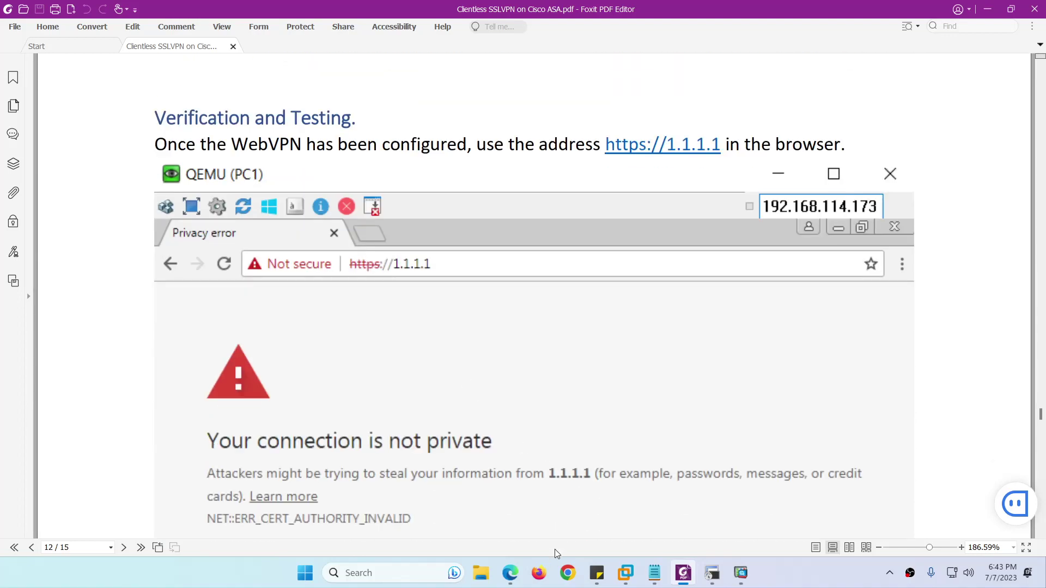
pyautogui.click(511, 573)
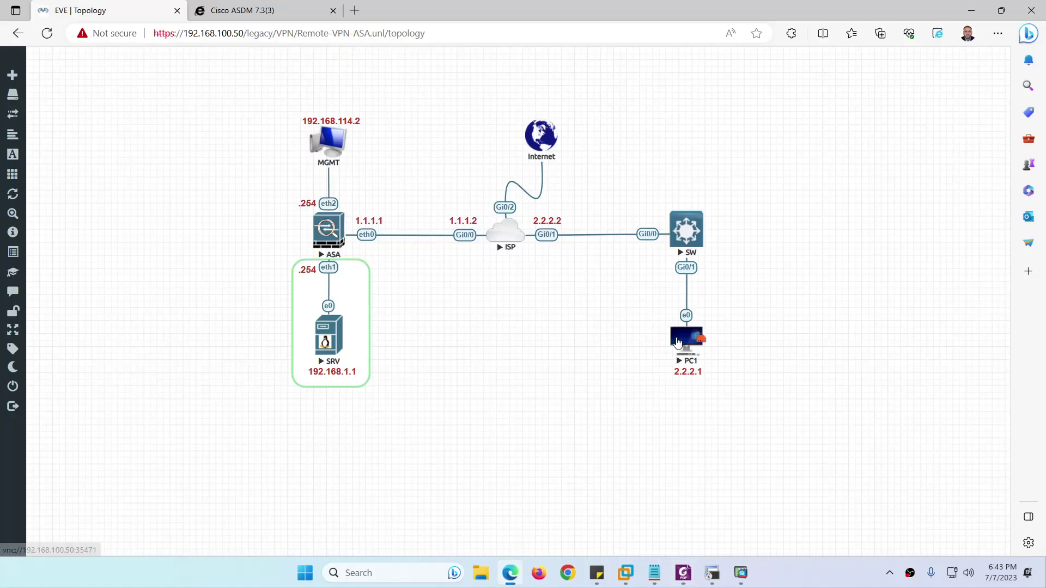
pyautogui.click(678, 344)
pyautogui.click(425, 448)
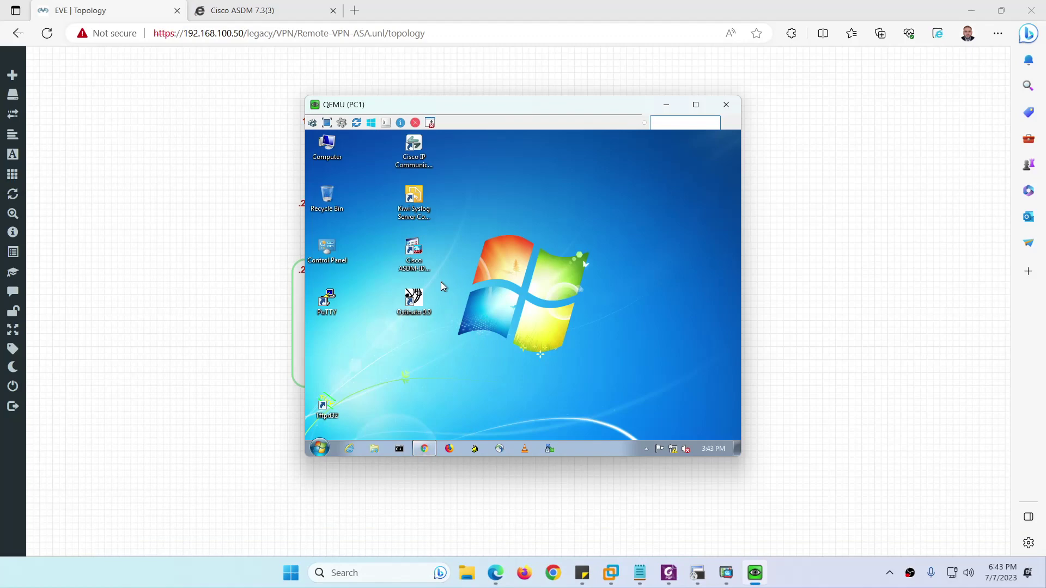
pyautogui.write('h')
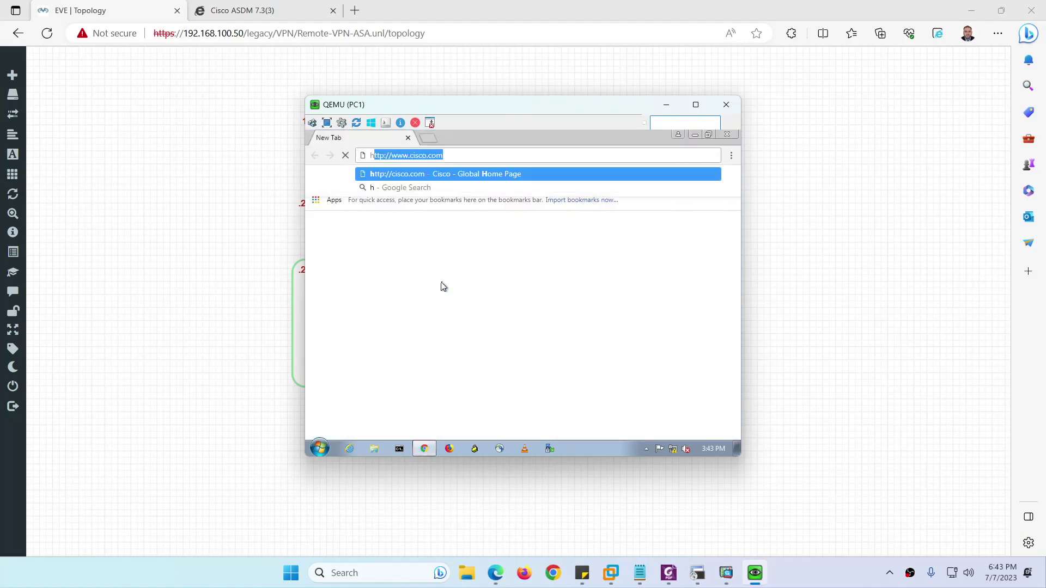
pyautogui.write('ttps://')
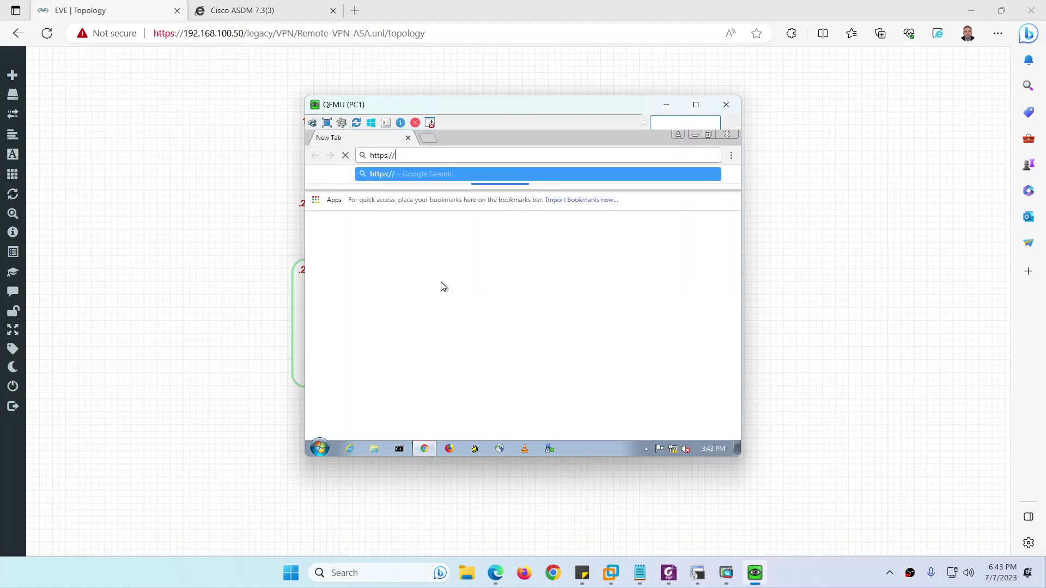
pyautogui.write('1.1.1.1')
pyautogui.press('Return')
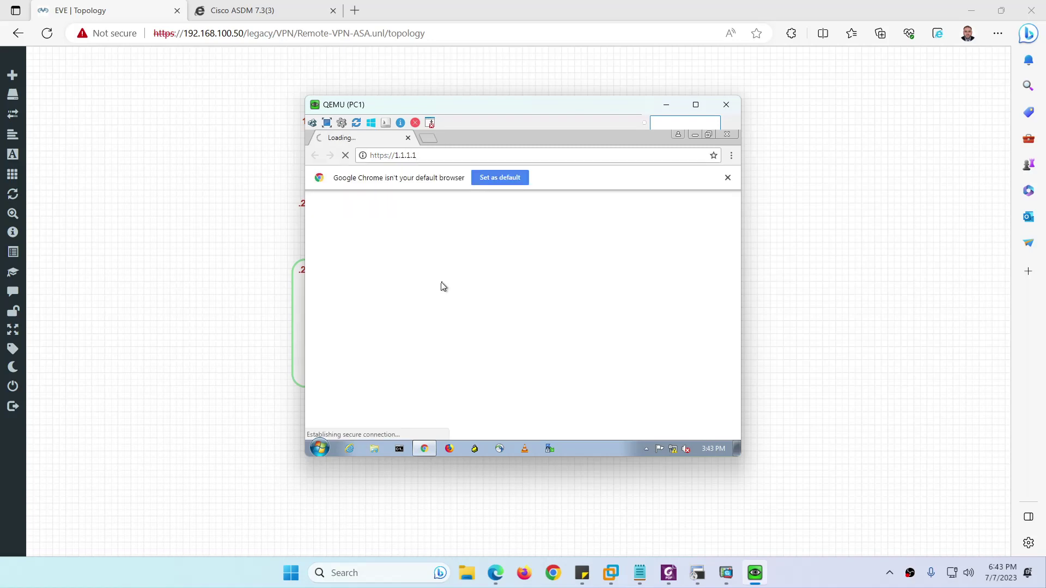
pyautogui.moveTo(498, 107); pyautogui.dragTo(615, 121)
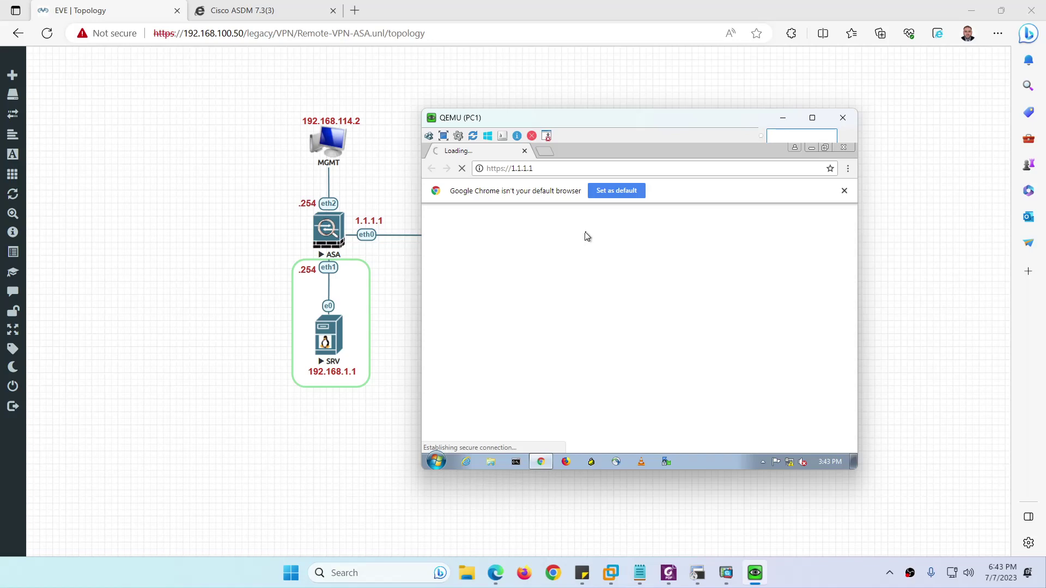
pyautogui.click(843, 191)
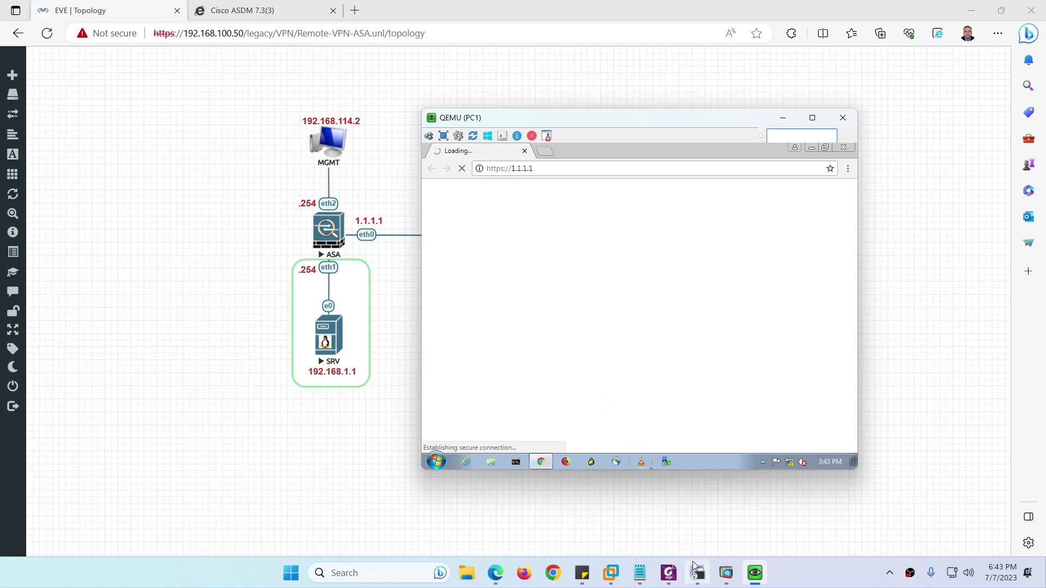
# Read further down the PDF guide, then return to PC1's console.
pyautogui.click(669, 573)
pyautogui.scroll(-15, 617, 469)
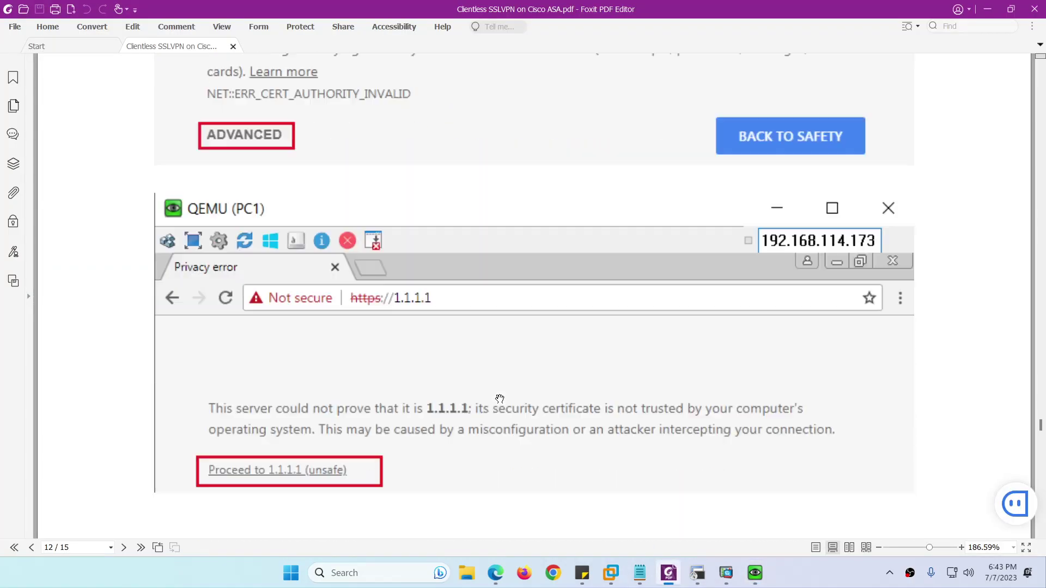
pyautogui.scroll(-12, 494, 391)
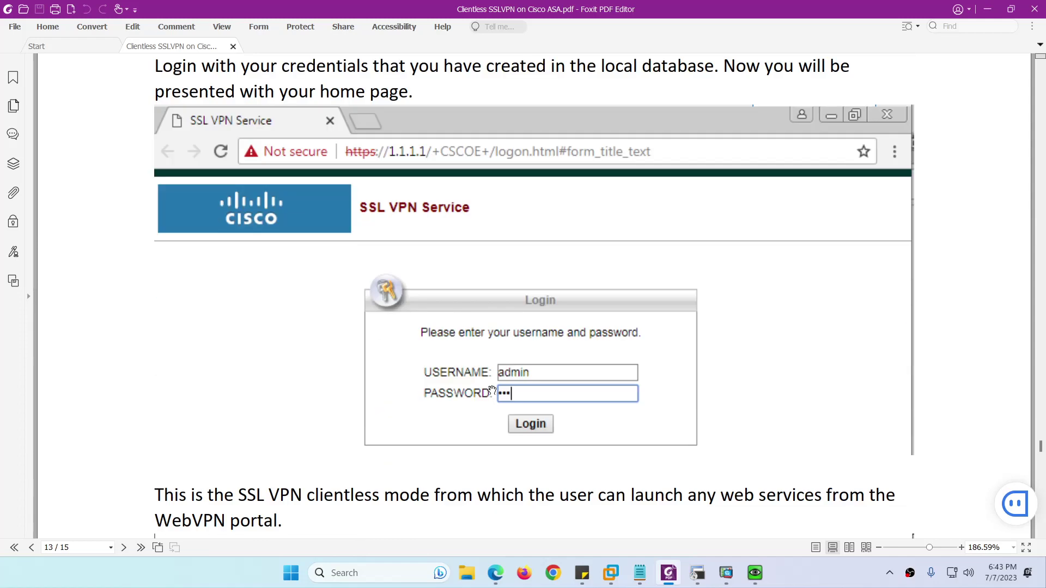
pyautogui.scroll(-5, 501, 376)
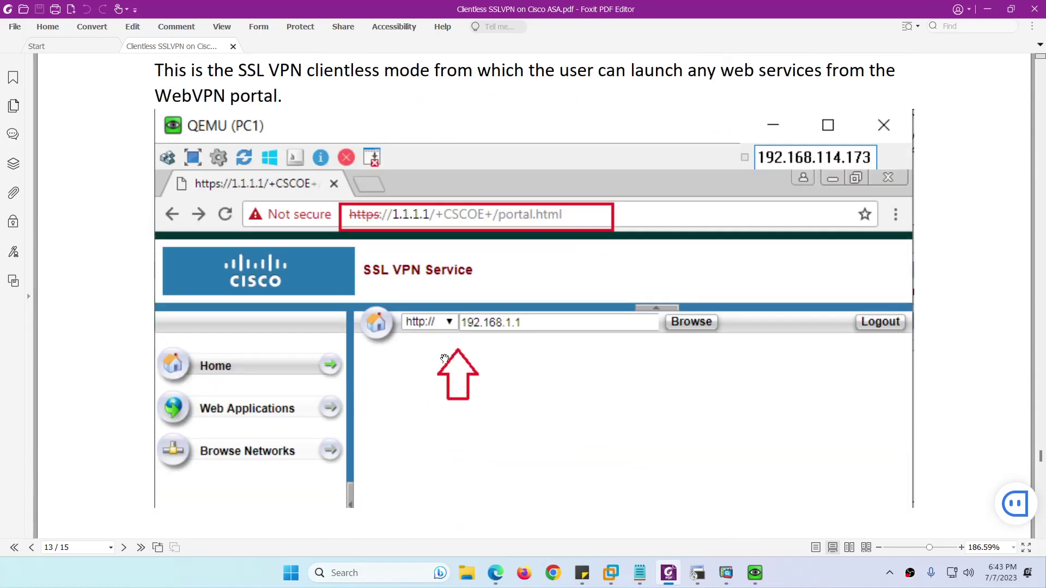
pyautogui.click(663, 568)
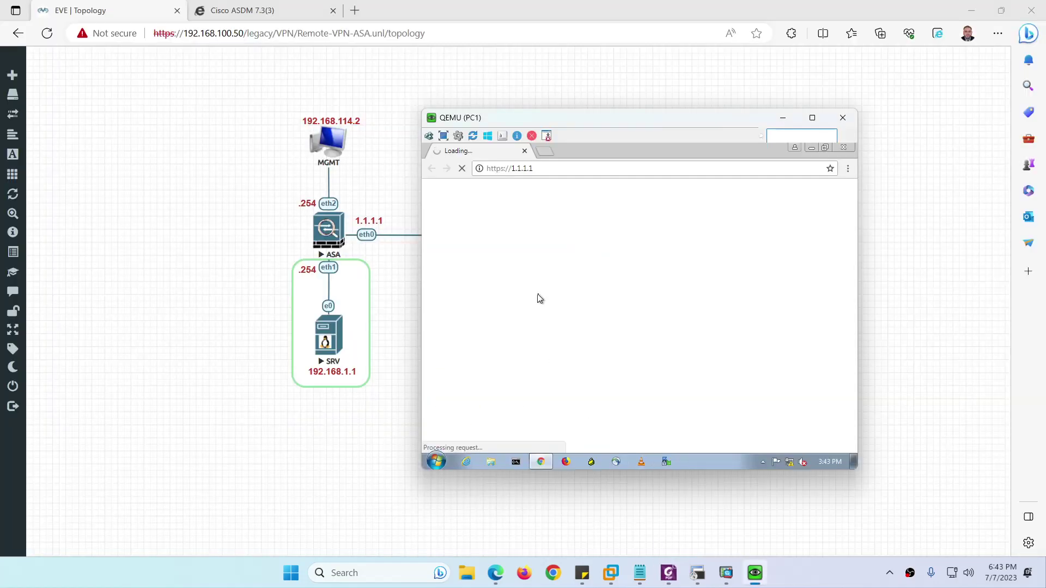
# Bypass the certificate warning and log in to the ASA portal as admin with its password.
pyautogui.click(473, 429)
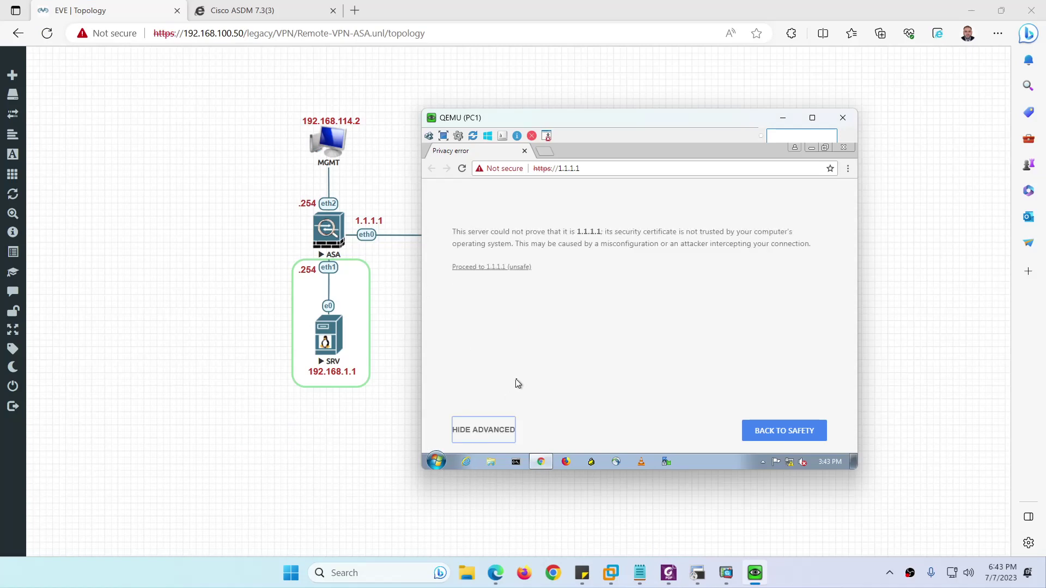
pyautogui.click(477, 268)
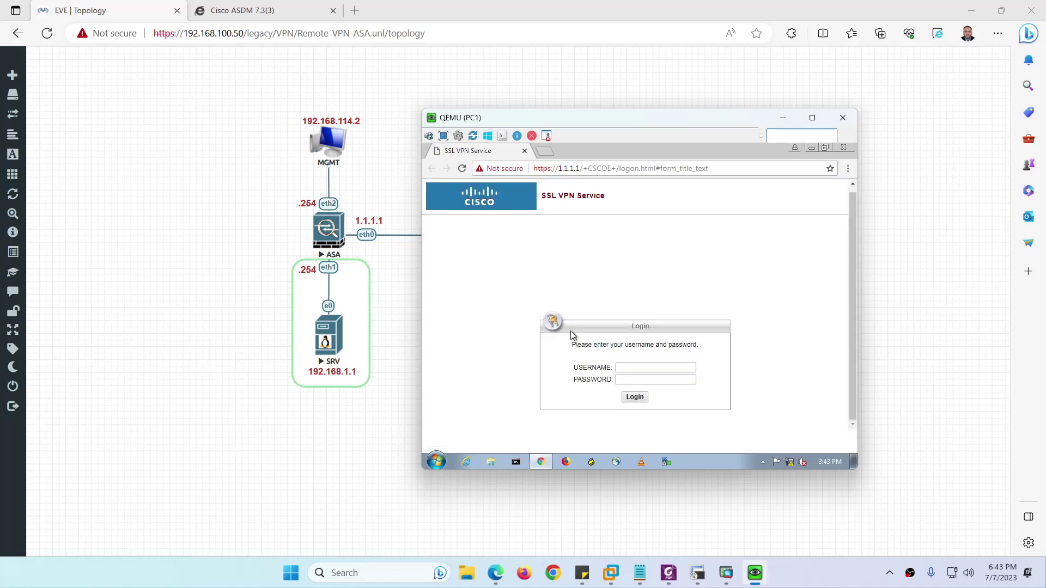
pyautogui.click(619, 370)
pyautogui.write('admin')
pyautogui.press('Tab')
pyautogui.write('cisco')
pyautogui.press('Return')
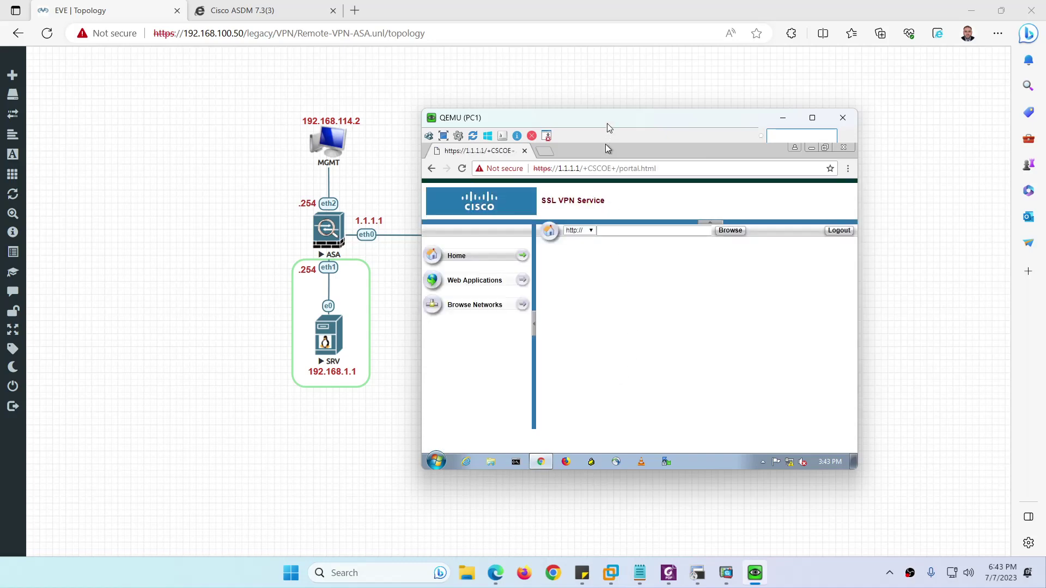
# Browse to 192.168.1.1 through the portal and highlight the rewritten Server 1 address.
pyautogui.moveTo(606, 129); pyautogui.dragTo(587, 98)
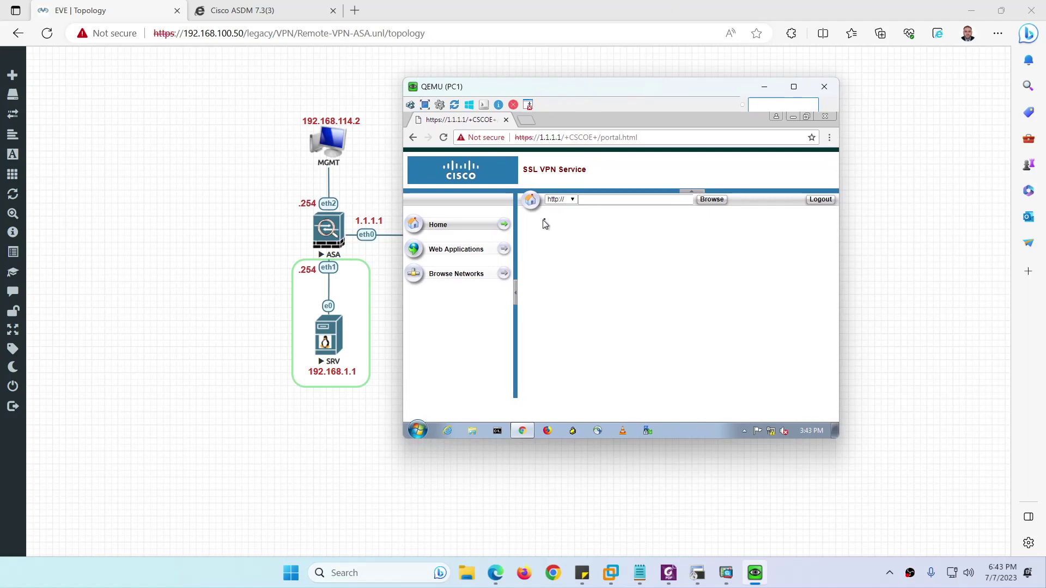
pyautogui.click(580, 201)
pyautogui.click(711, 200)
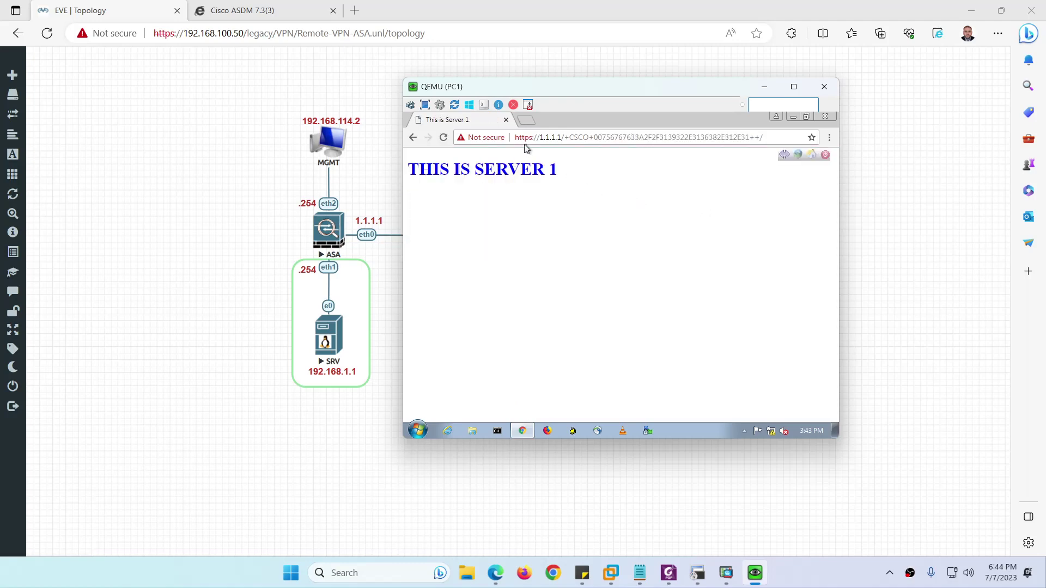
pyautogui.moveTo(538, 140); pyautogui.dragTo(761, 141)
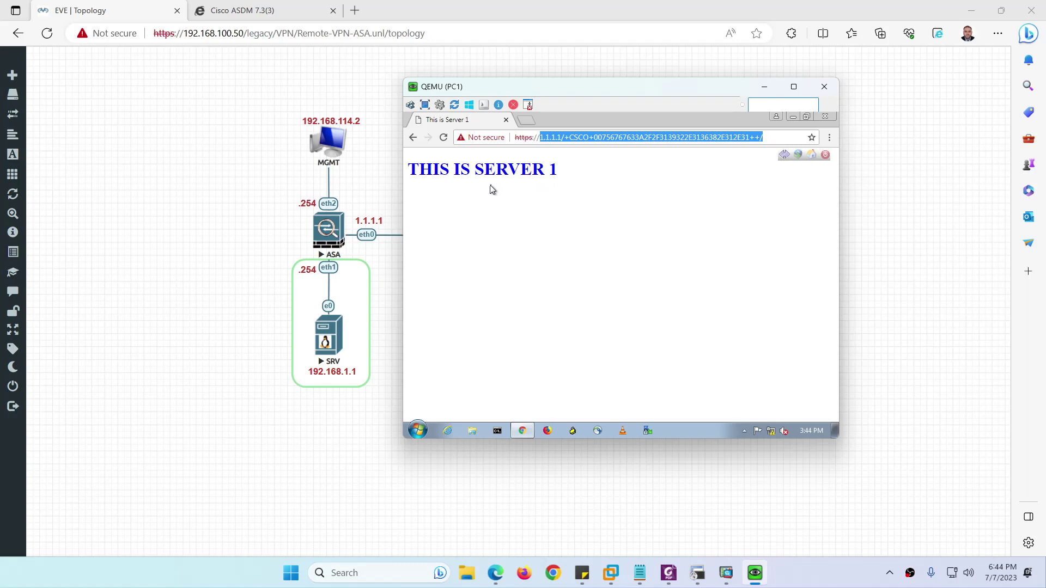
# Start a Wireshark packet capture on the ASA's eth0 with Ethernet link type.
pyautogui.rightClick(340, 232)
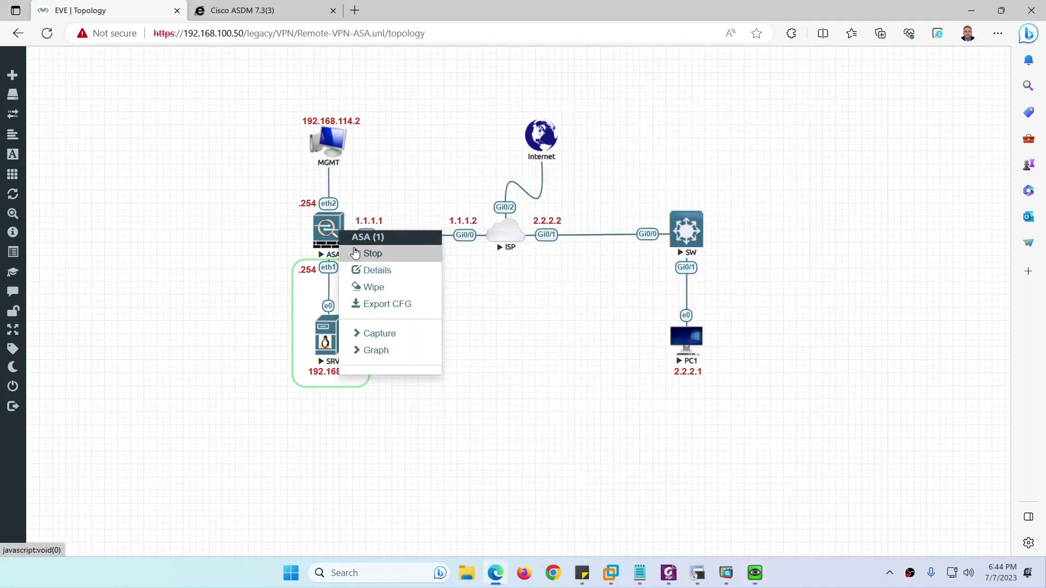
pyautogui.moveTo(376, 333)
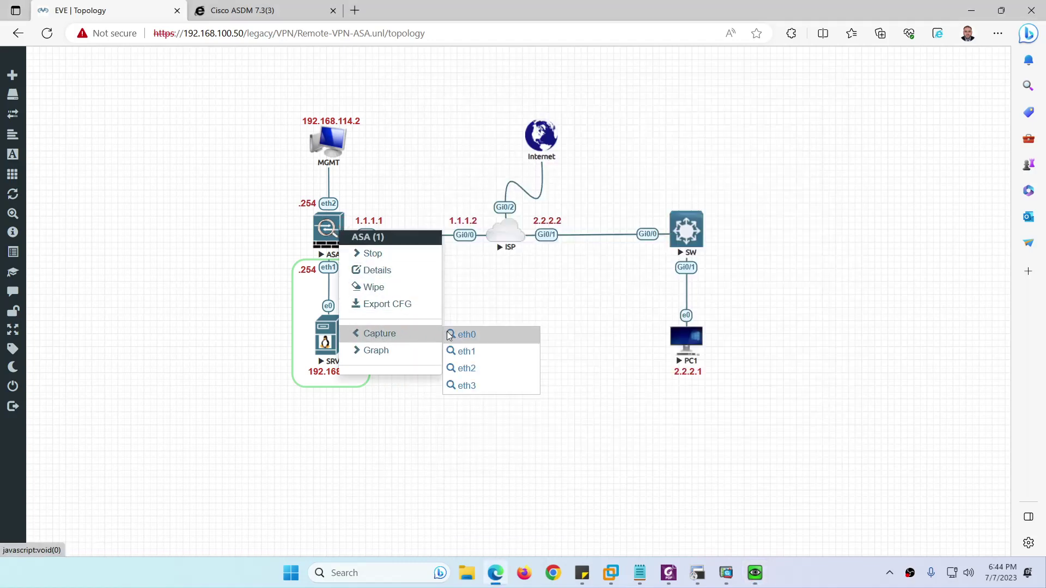
pyautogui.click(462, 334)
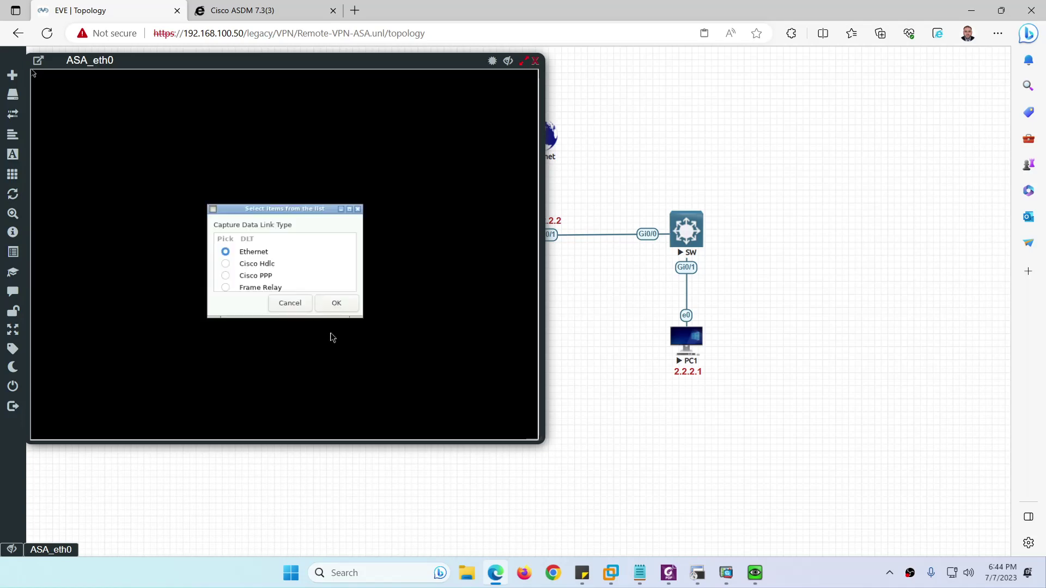
pyautogui.click(326, 308)
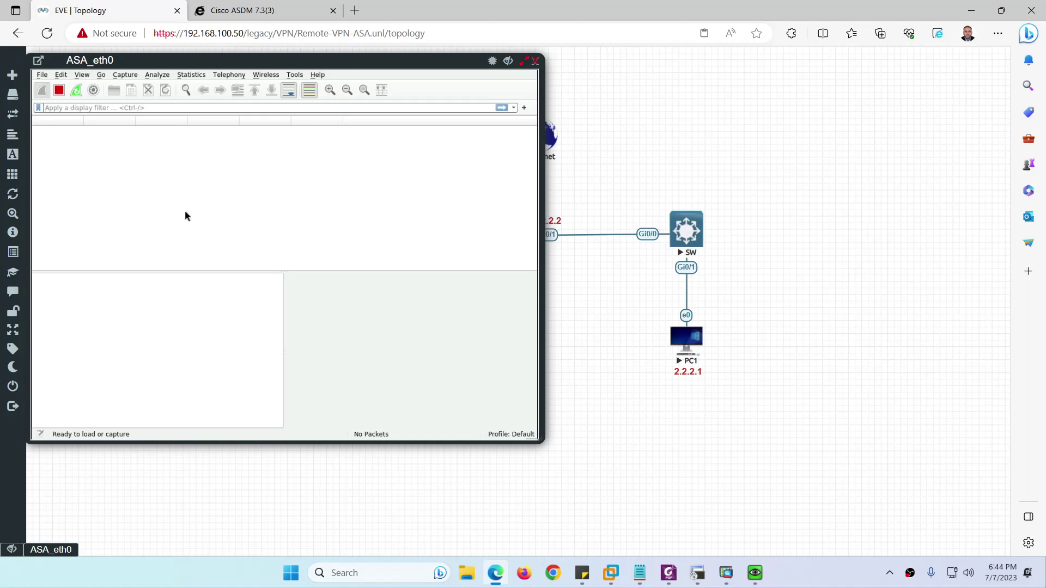
# Hide the packet bytes pane, apply a tls display filter, and raise PC1's browser.
pyautogui.click(82, 75)
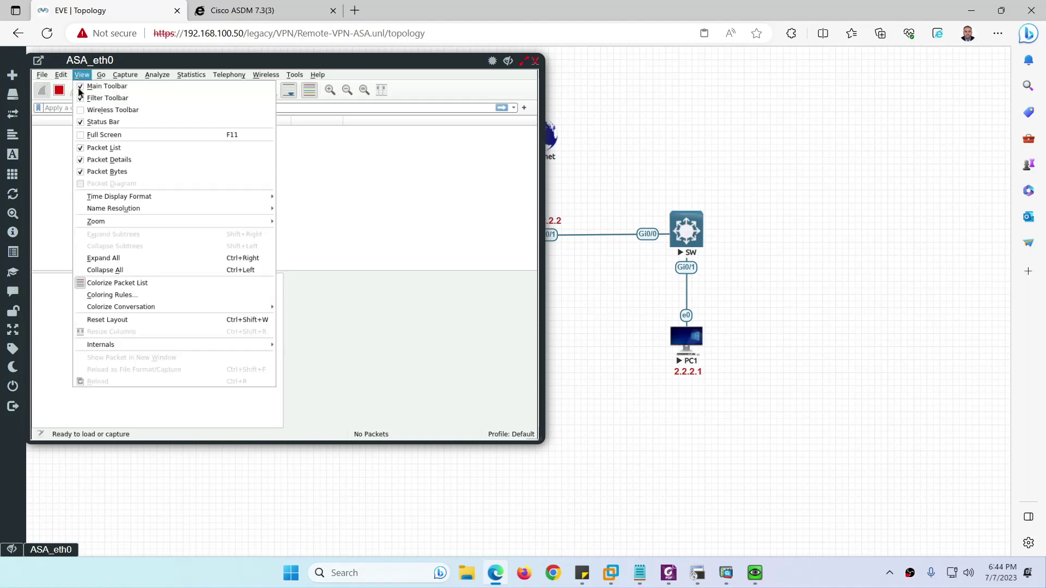
pyautogui.click(90, 172)
pyautogui.click(117, 108)
pyautogui.write('tl')
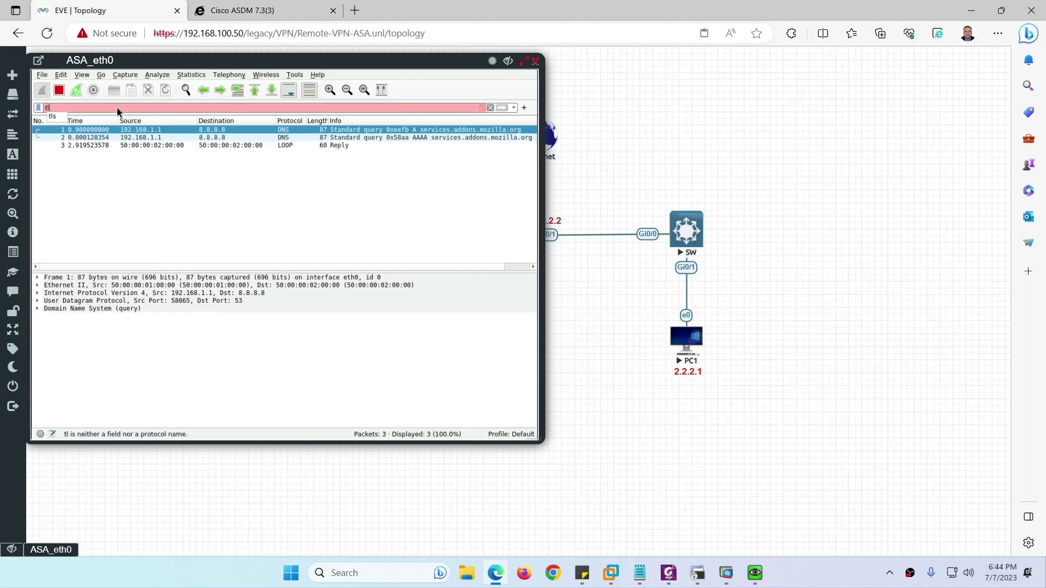
pyautogui.write('s')
pyautogui.press('Return')
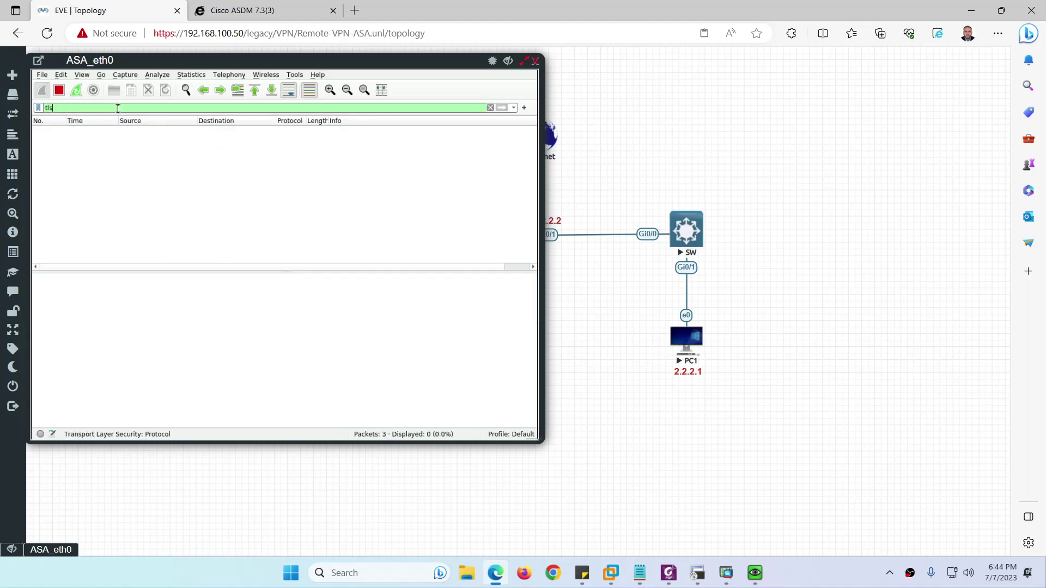
pyautogui.click(755, 572)
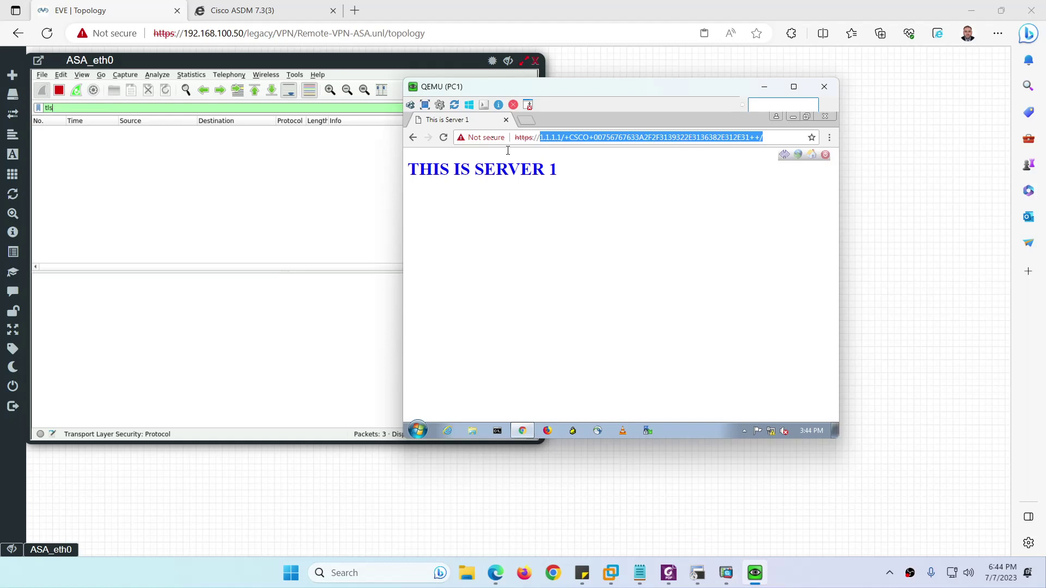
# Reload the Server 1 page, go back to the SSL VPN portal, and switch to ASDM.
pyautogui.click(444, 138)
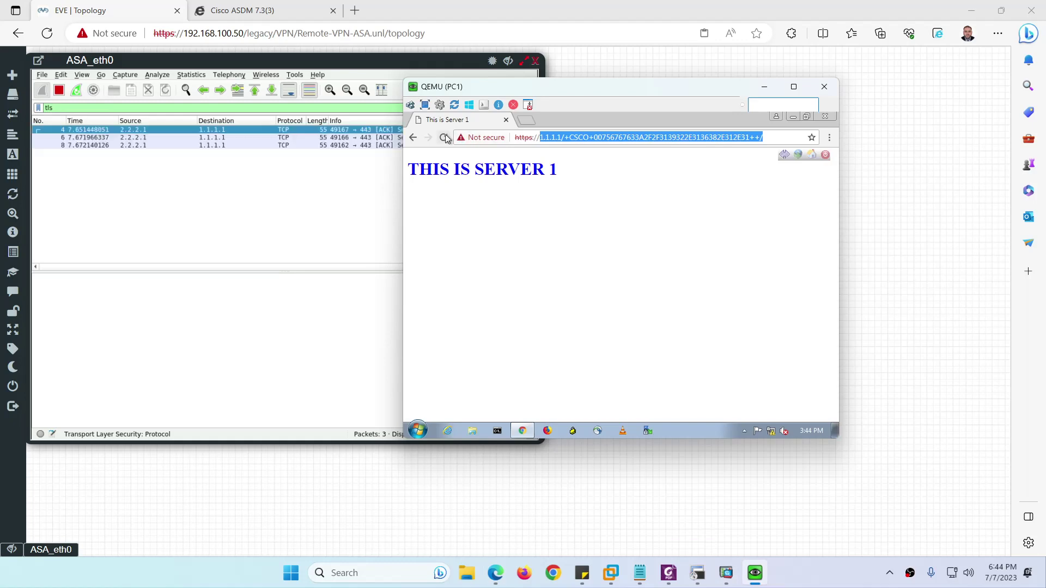
pyautogui.click(415, 140)
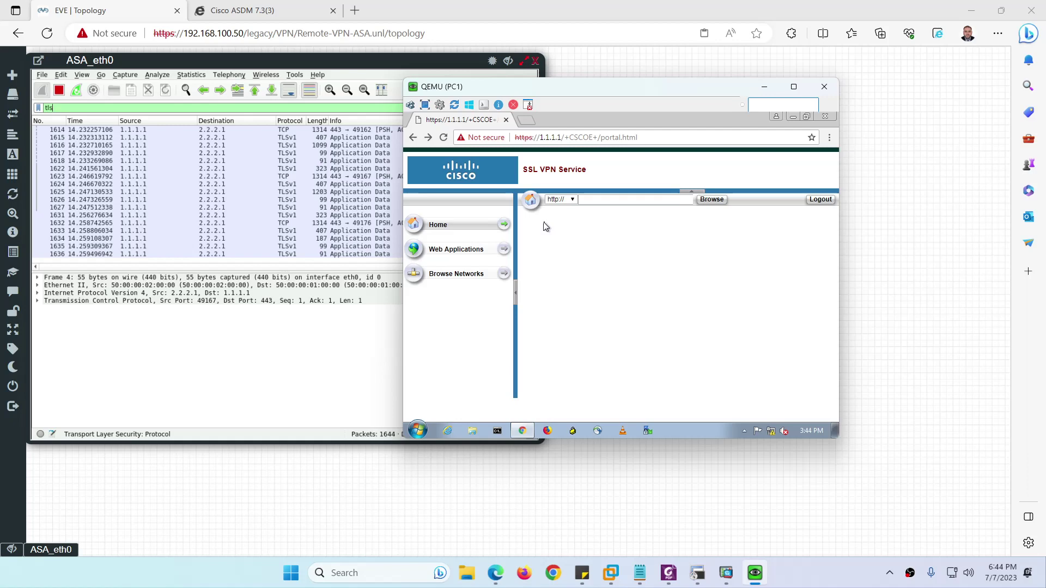
pyautogui.moveTo(664, 577)
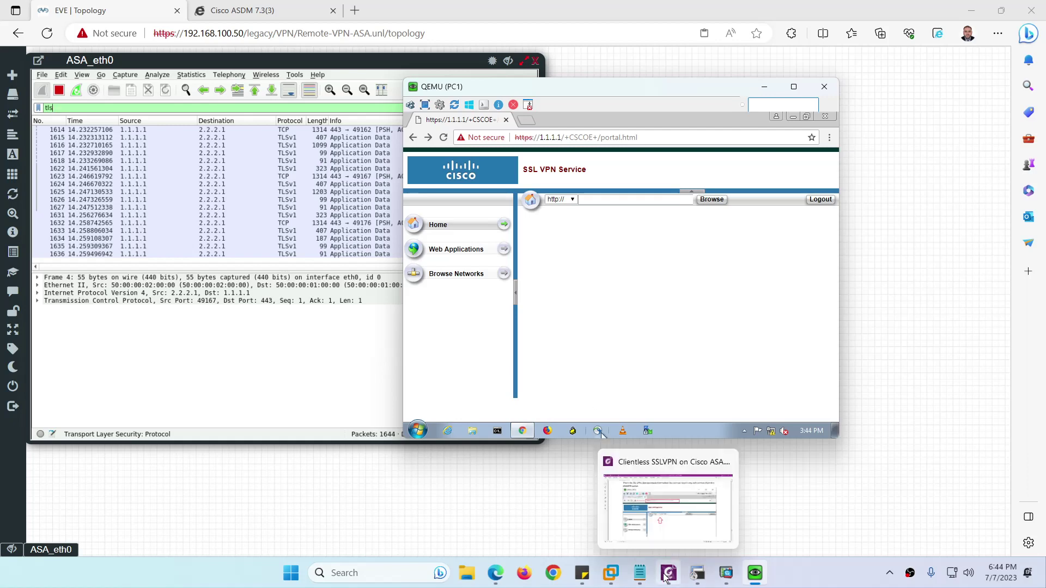
pyautogui.click(726, 574)
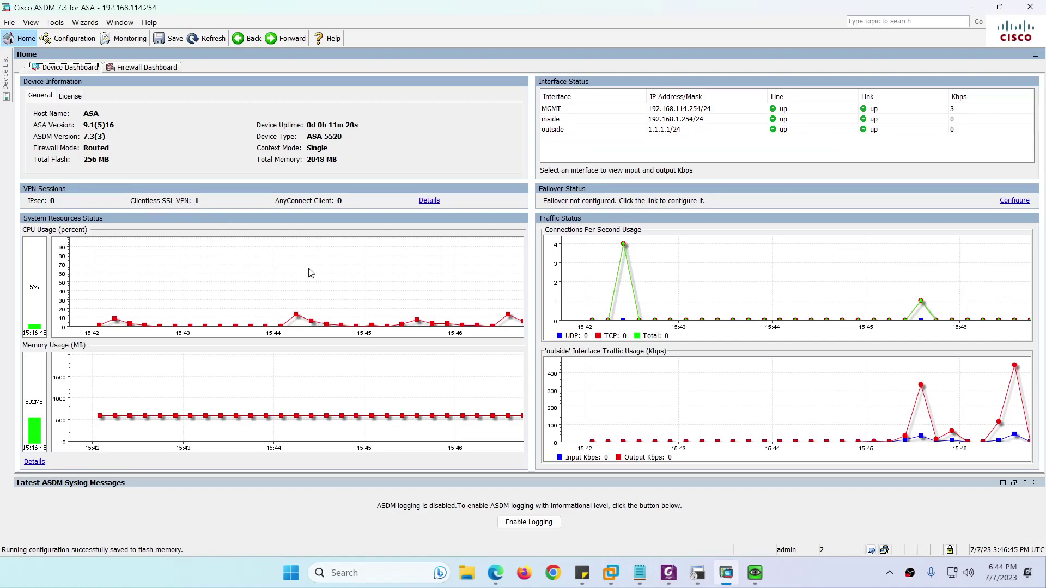
# Filter ASDM's VPN sessions to Clientless SSL VPN and inspect the 2.2.2.1 session's details.
pyautogui.click(755, 573)
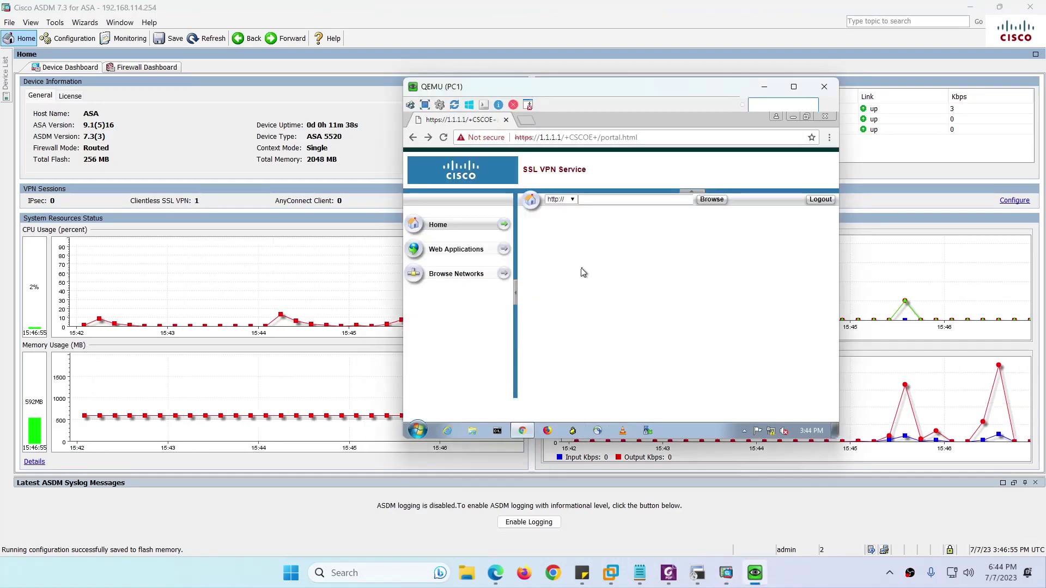
pyautogui.click(166, 207)
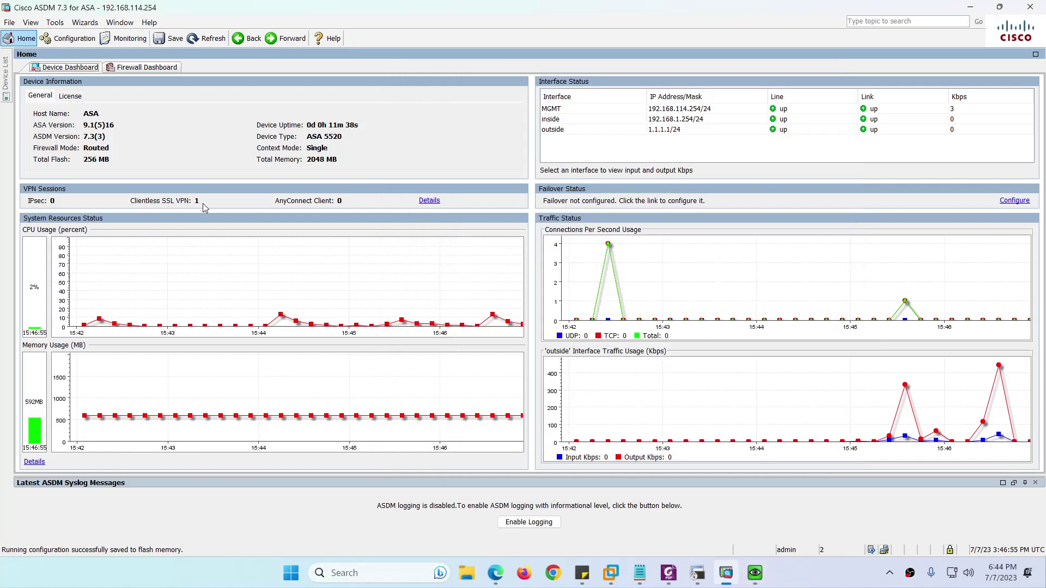
pyautogui.click(429, 201)
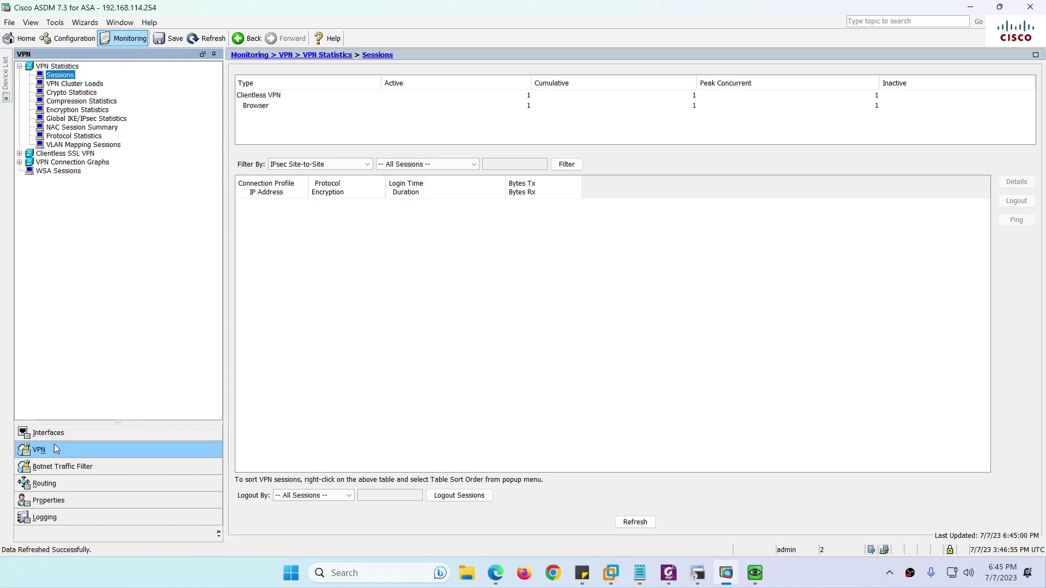
pyautogui.click(332, 165)
pyautogui.click(307, 206)
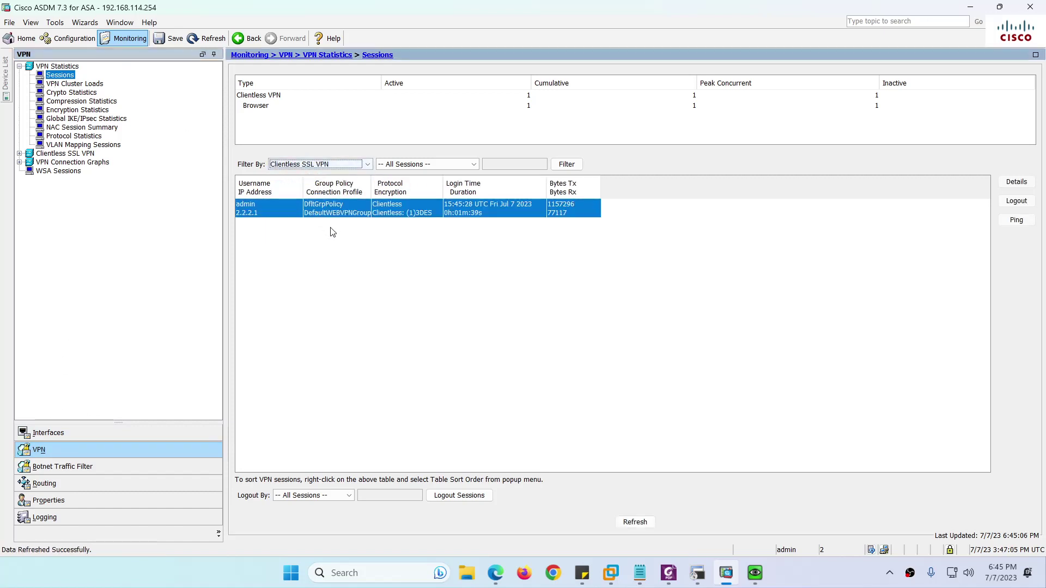
pyautogui.click(333, 213)
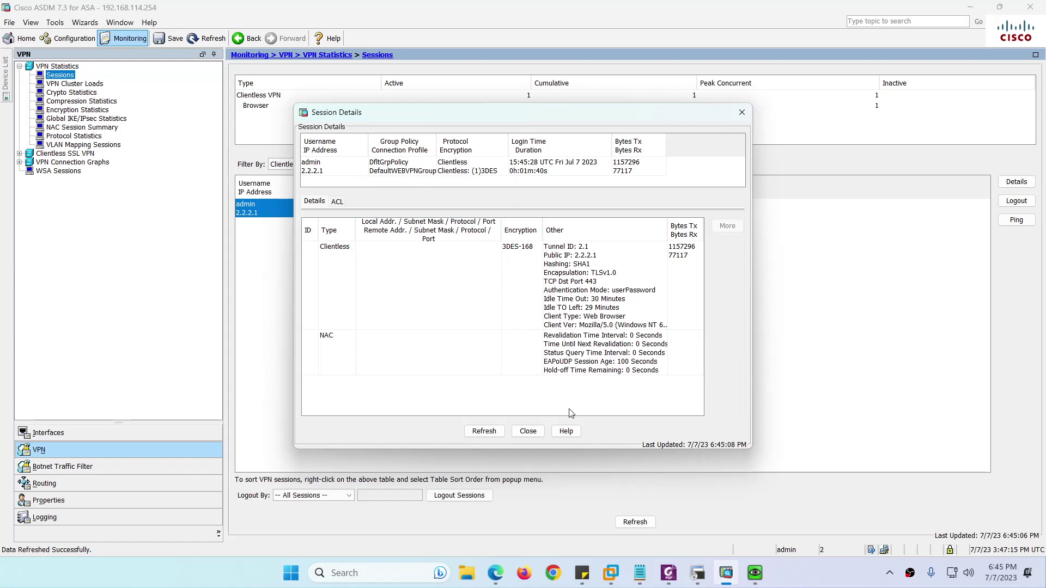
pyautogui.click(525, 430)
# Run show vpn-sessiondb webvpn on the ASA console in SecureCRT.
pyautogui.click(696, 579)
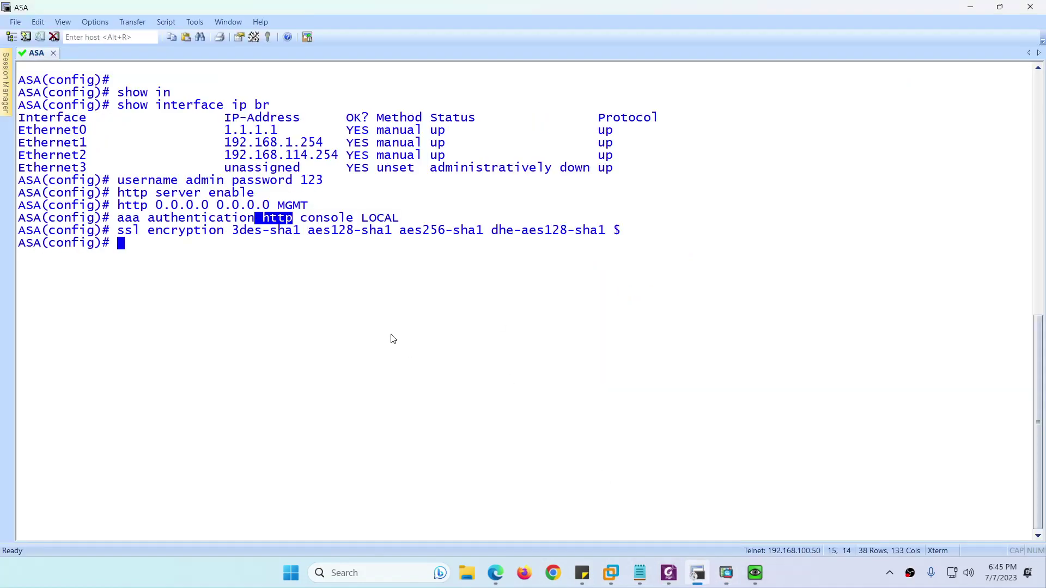
pyautogui.write('show vpn')
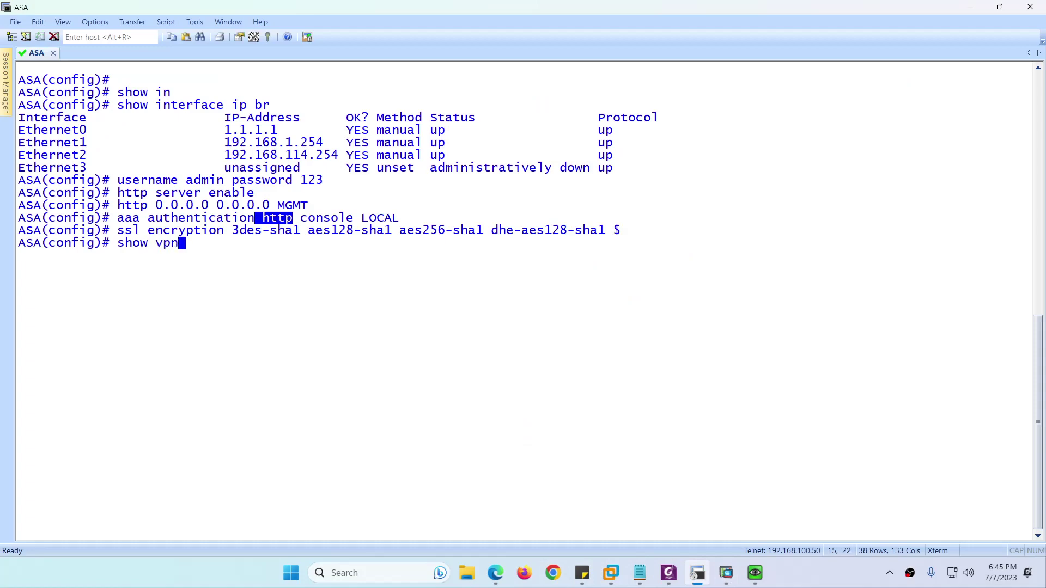
pyautogui.press('Tab')
pyautogui.write('-')
pyautogui.press('Tab')
pyautogui.write('?')
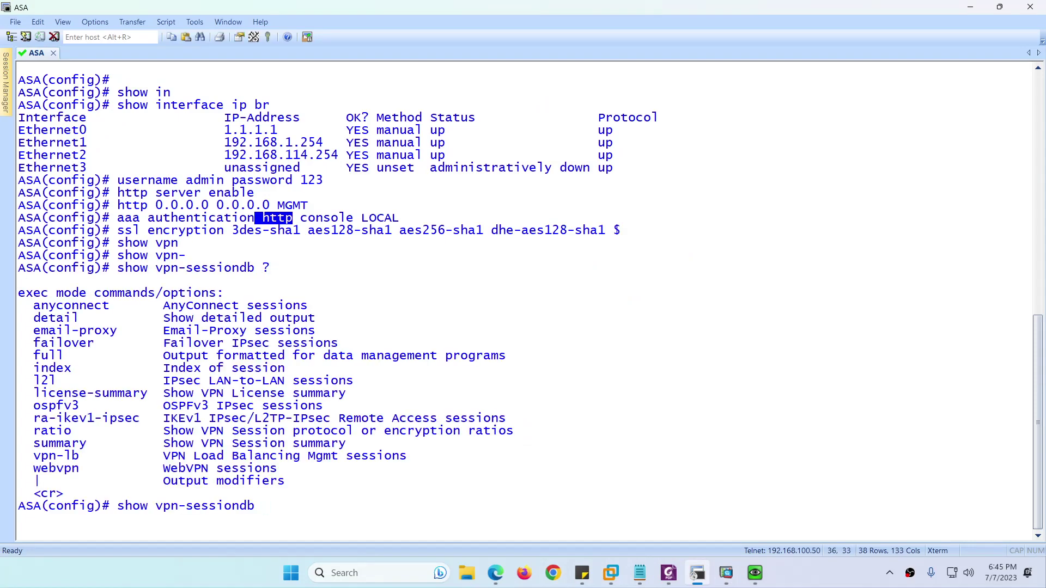
pyautogui.write('web')
pyautogui.press('Tab')
pyautogui.press('Return')
pyautogui.press('Return')
pyautogui.press('Return')
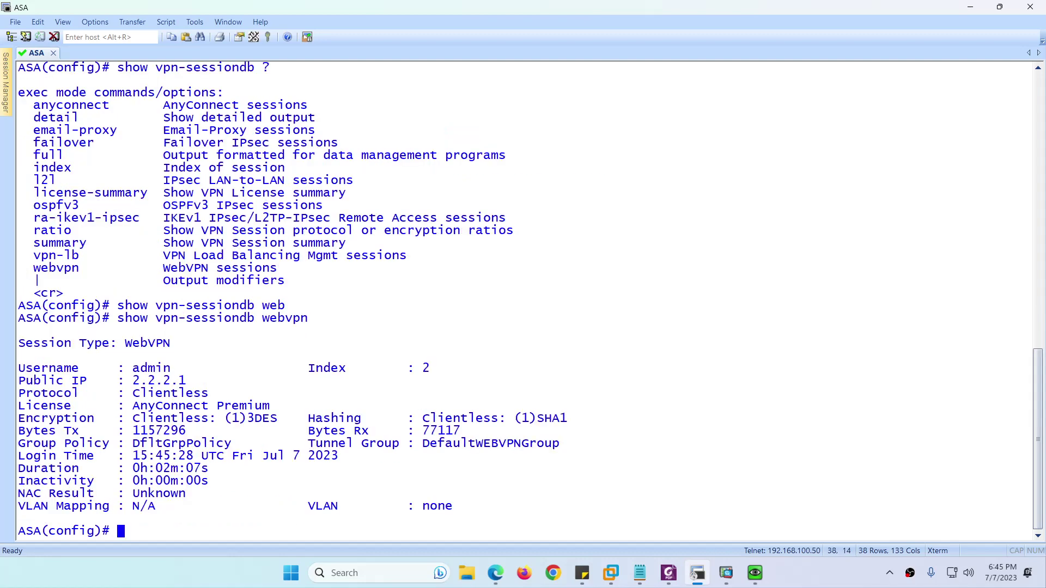
pyautogui.press('Return')
pyautogui.press('Return')
pyautogui.press('Return')
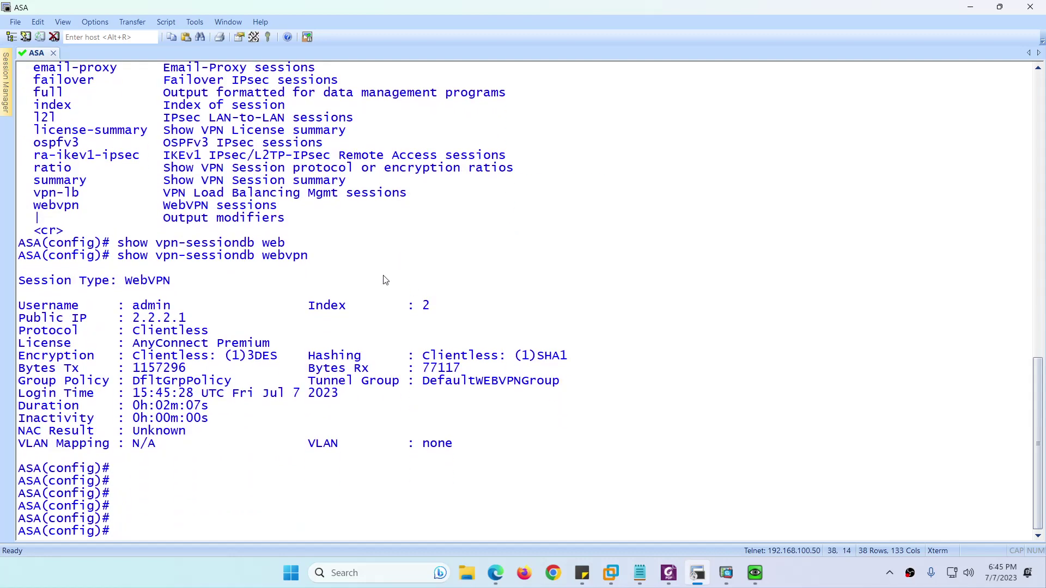
# Highlight the DfltGrpPolicy and DefaultWEBVPNGroup values, then return to ASDM.
pyautogui.moveTo(126, 320); pyautogui.dragTo(363, 472)
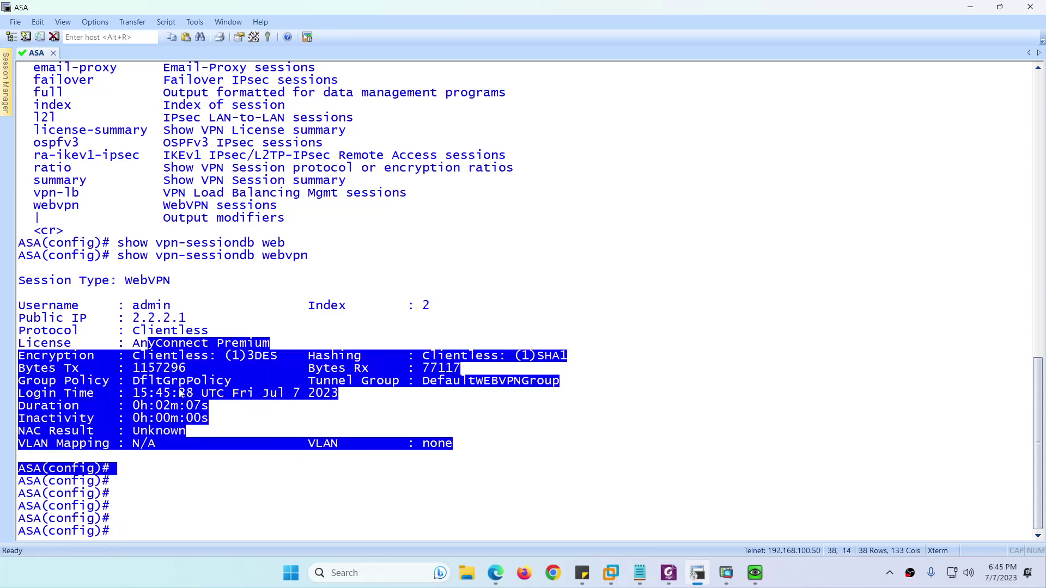
pyautogui.click(150, 390)
pyautogui.moveTo(132, 380); pyautogui.dragTo(223, 386)
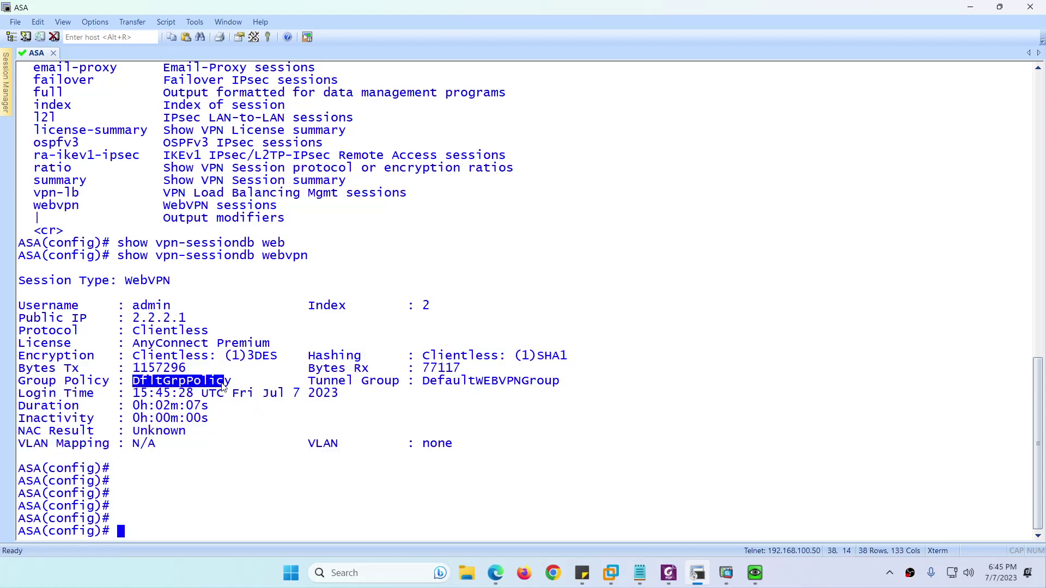
pyautogui.moveTo(425, 385); pyautogui.dragTo(562, 385)
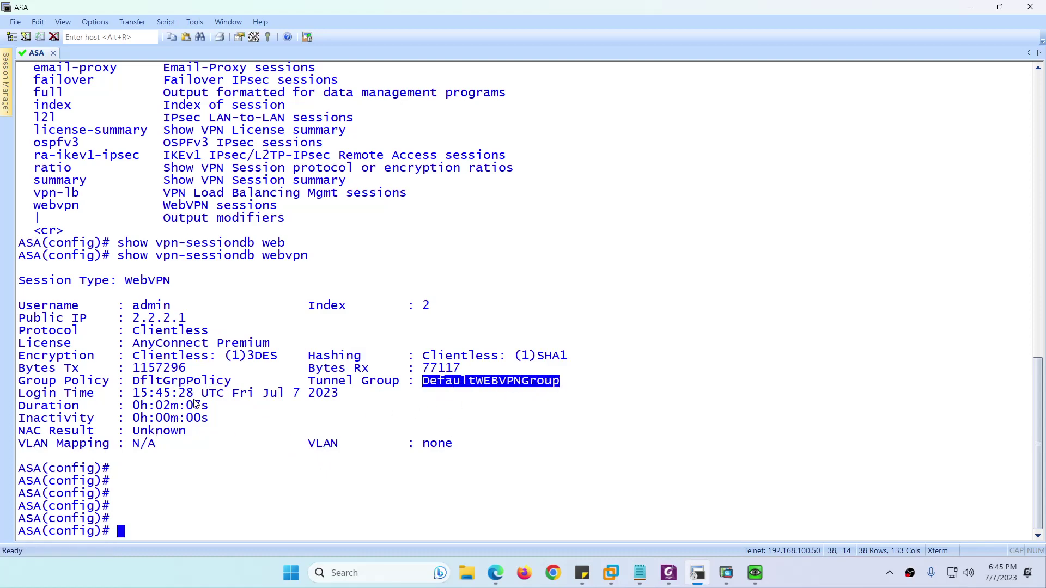
pyautogui.click(725, 573)
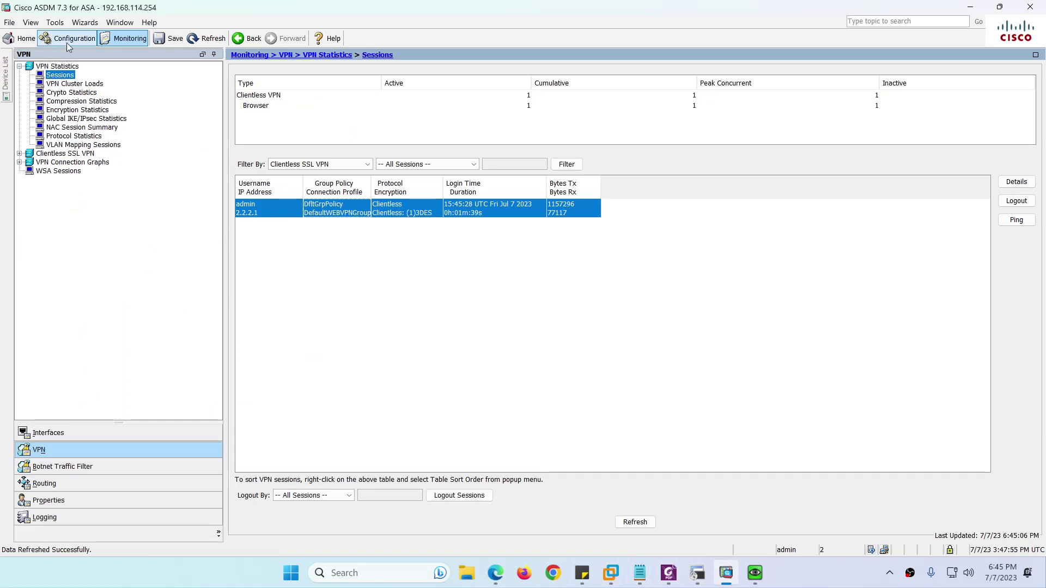
# Open the SSLVPN clientless connection profile for editing from Remote Access VPN settings.
pyautogui.click(67, 40)
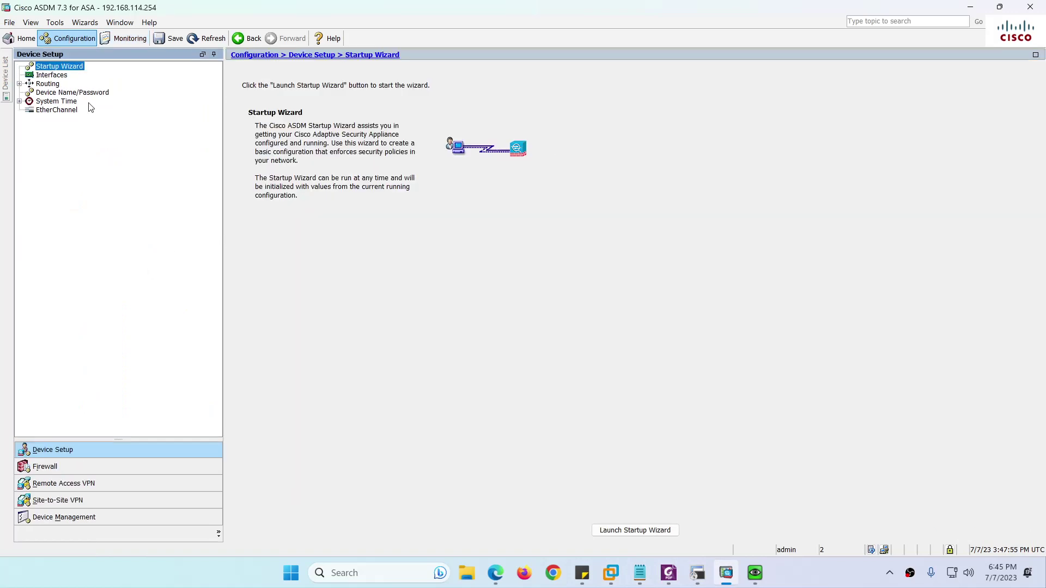
pyautogui.click(72, 483)
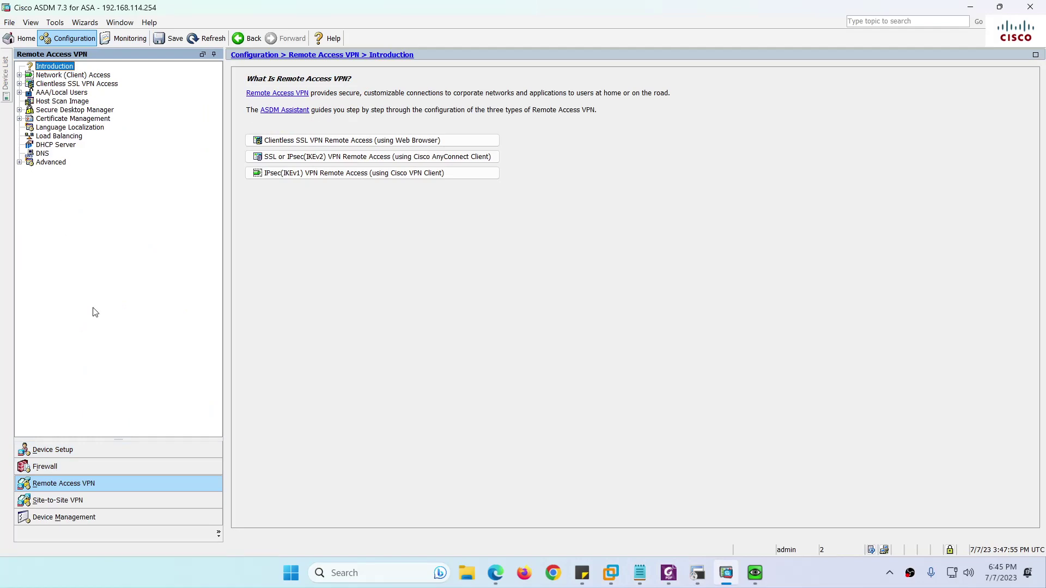
pyautogui.click(59, 84)
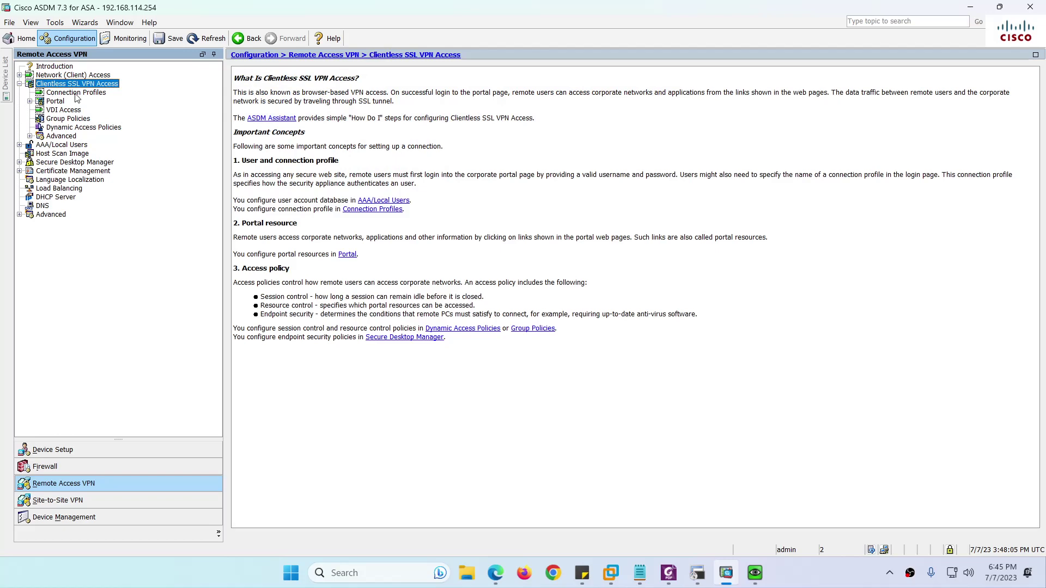
pyautogui.click(77, 93)
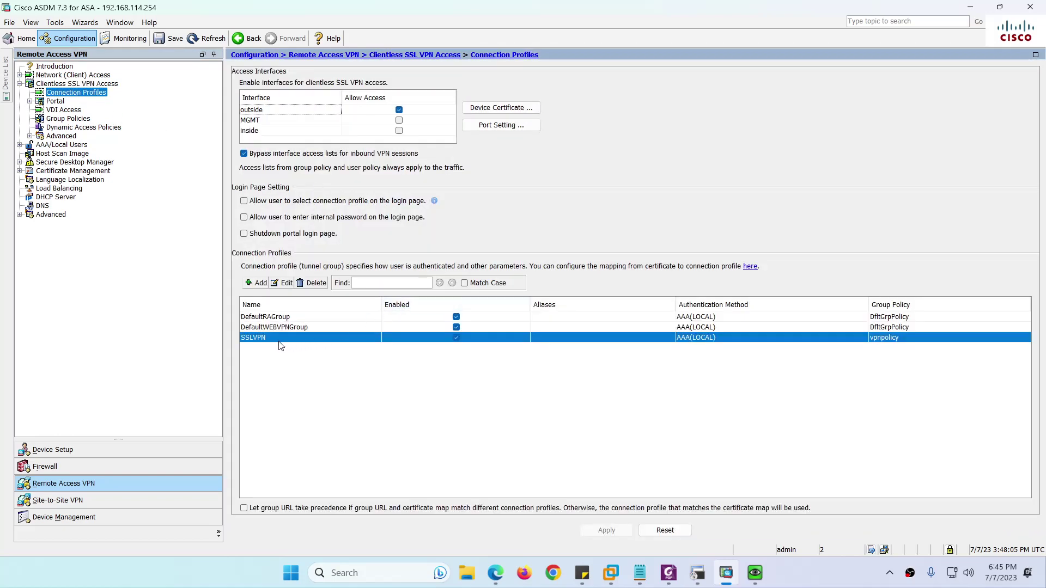
pyautogui.click(283, 285)
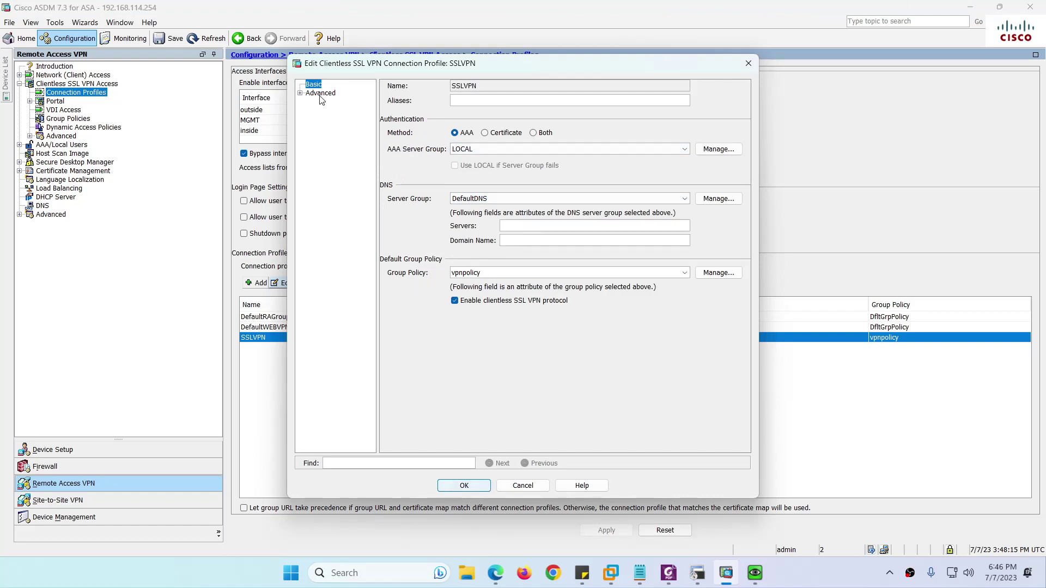
# Review the profile's advanced General, Authentication, NetBIOS and Clientless SSL VPN pages, then cancel without changes.
pyautogui.click(300, 93)
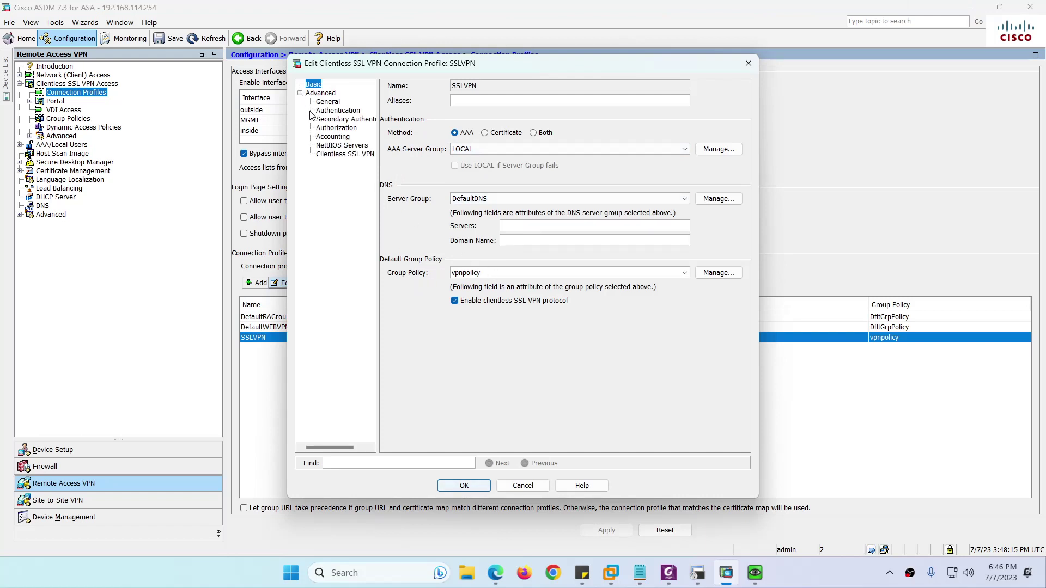
pyautogui.click(327, 102)
pyautogui.click(564, 242)
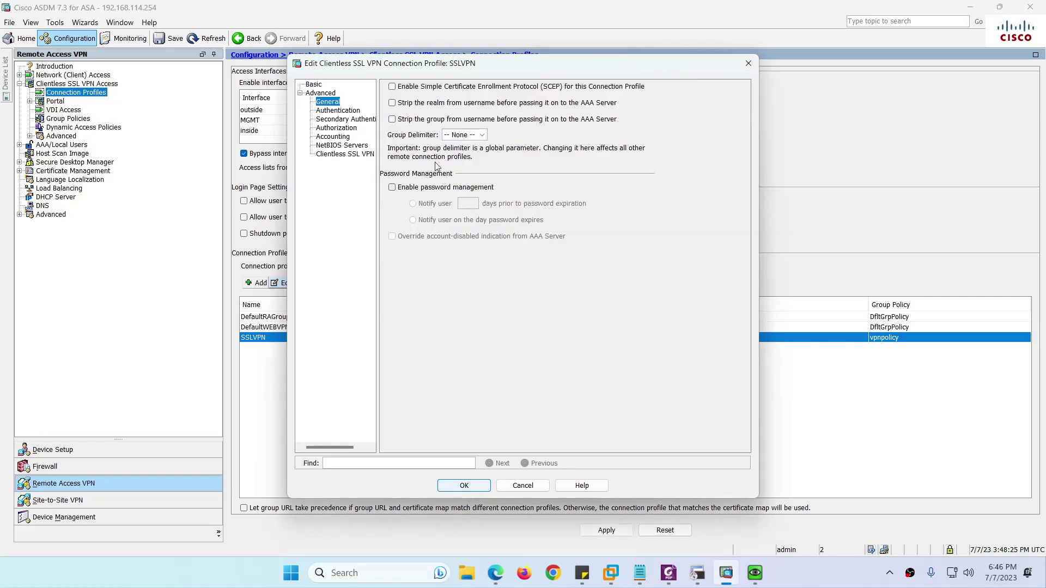
pyautogui.click(338, 112)
pyautogui.click(348, 120)
pyautogui.click(343, 129)
pyautogui.click(335, 137)
pyautogui.click(341, 146)
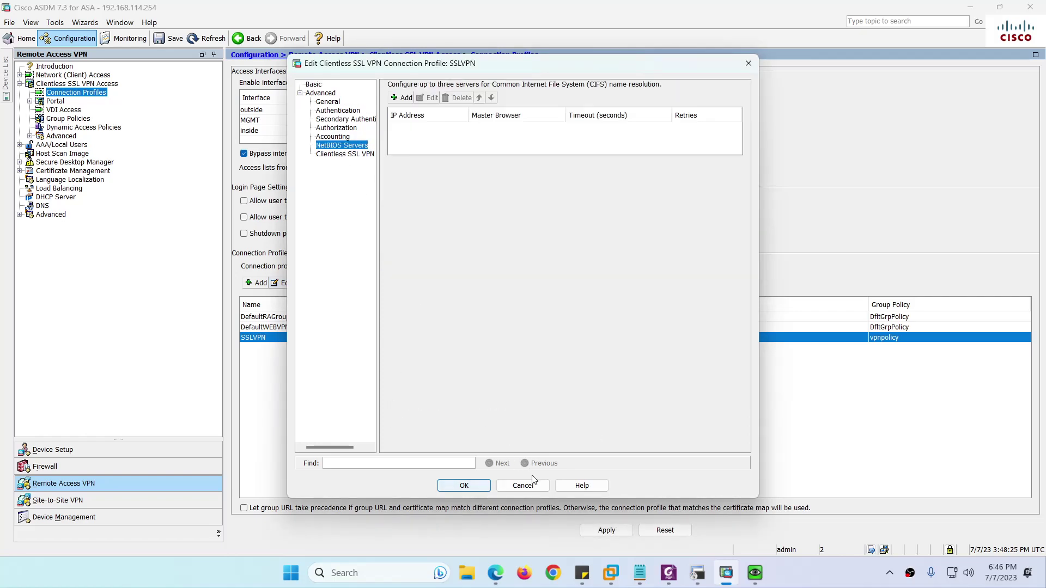
pyautogui.click(351, 155)
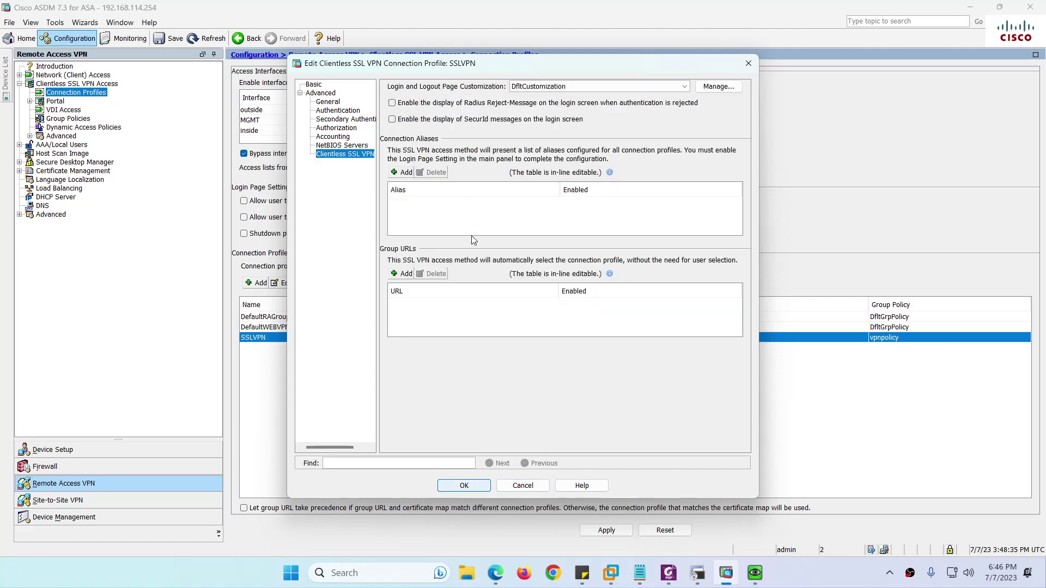
pyautogui.click(522, 484)
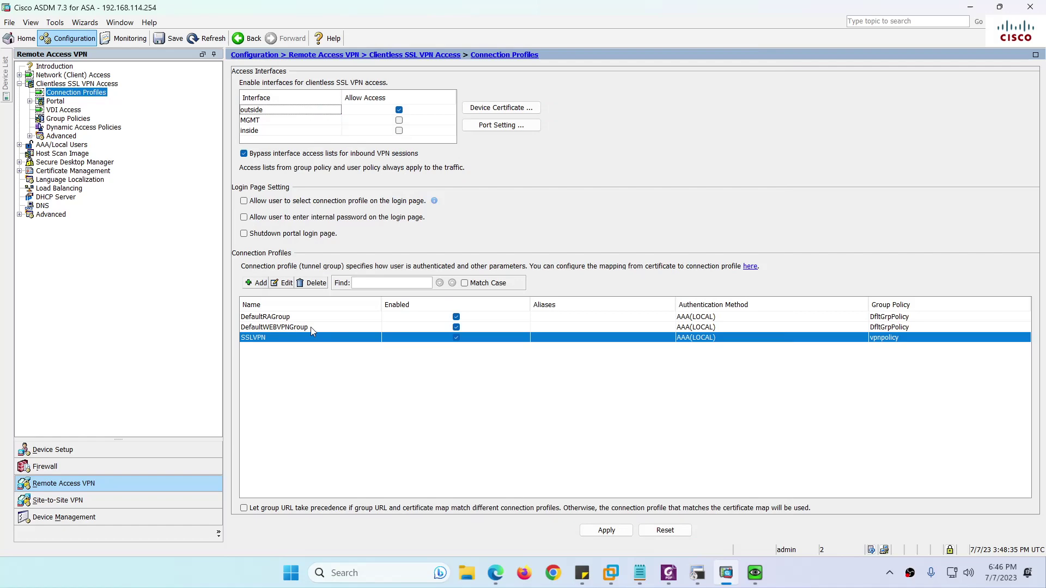
# Assign the sslbookmark list to DfltGrpPolicy under Portal > Bookmarks and apply it to the ASA.
pyautogui.click(56, 102)
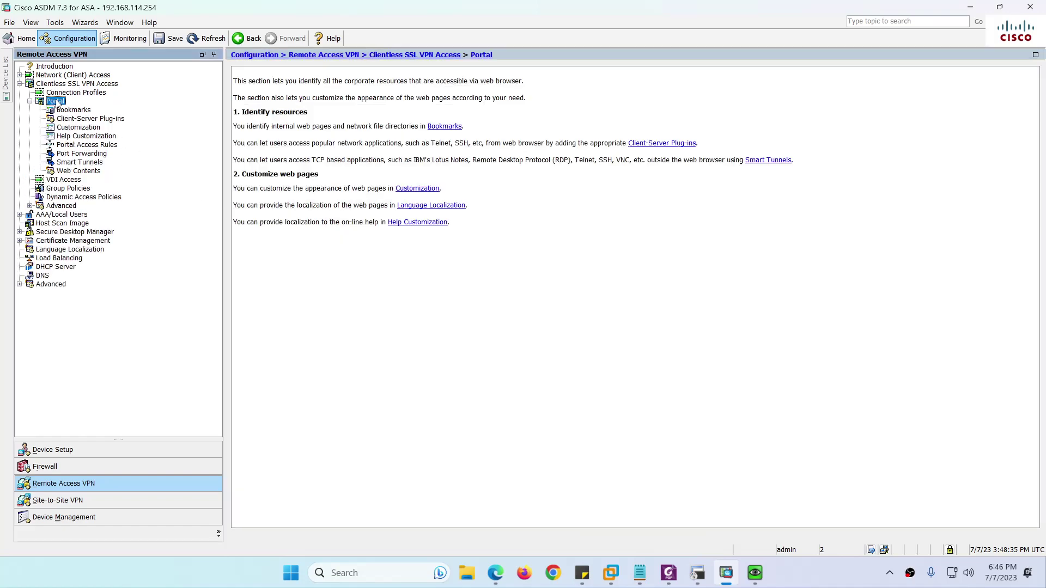
pyautogui.click(72, 111)
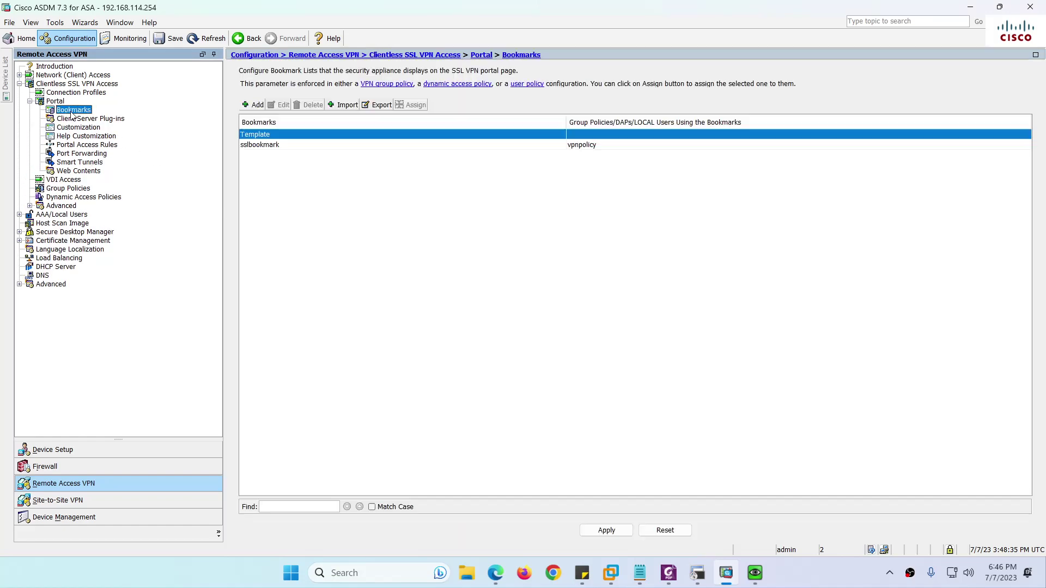
pyautogui.click(262, 146)
pyautogui.click(412, 105)
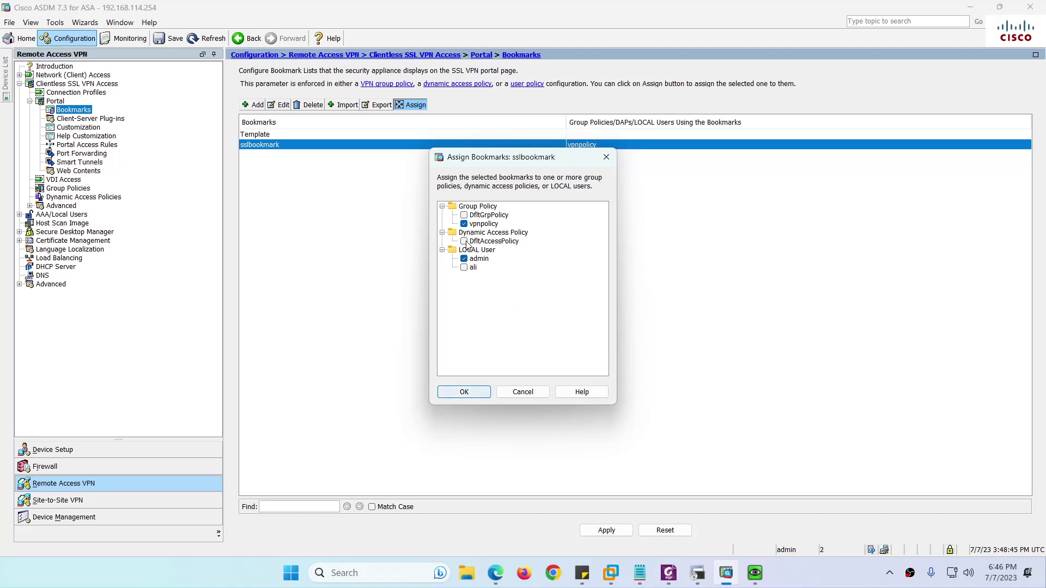
pyautogui.click(463, 214)
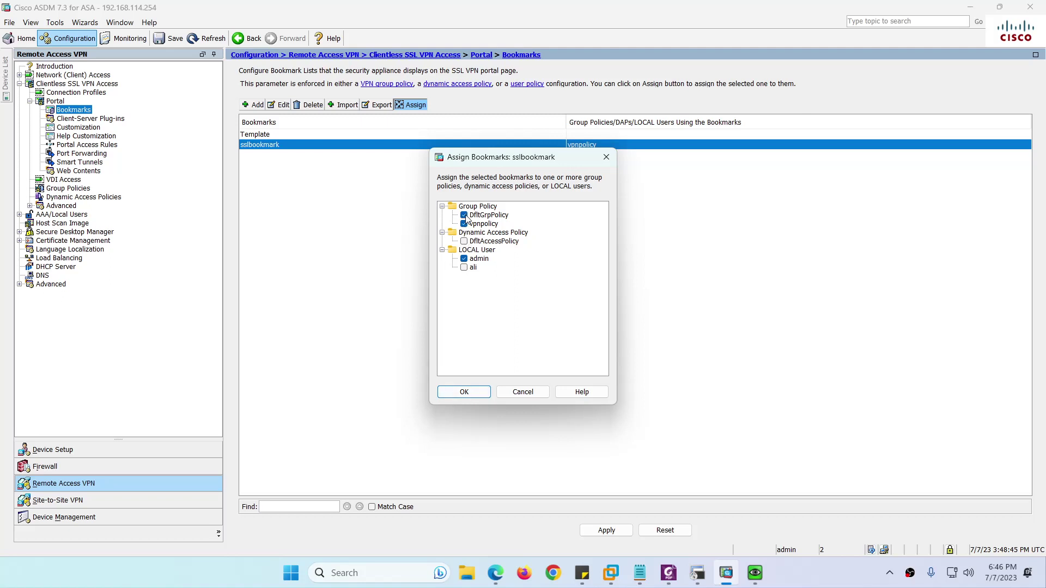
pyautogui.click(464, 392)
pyautogui.click(603, 531)
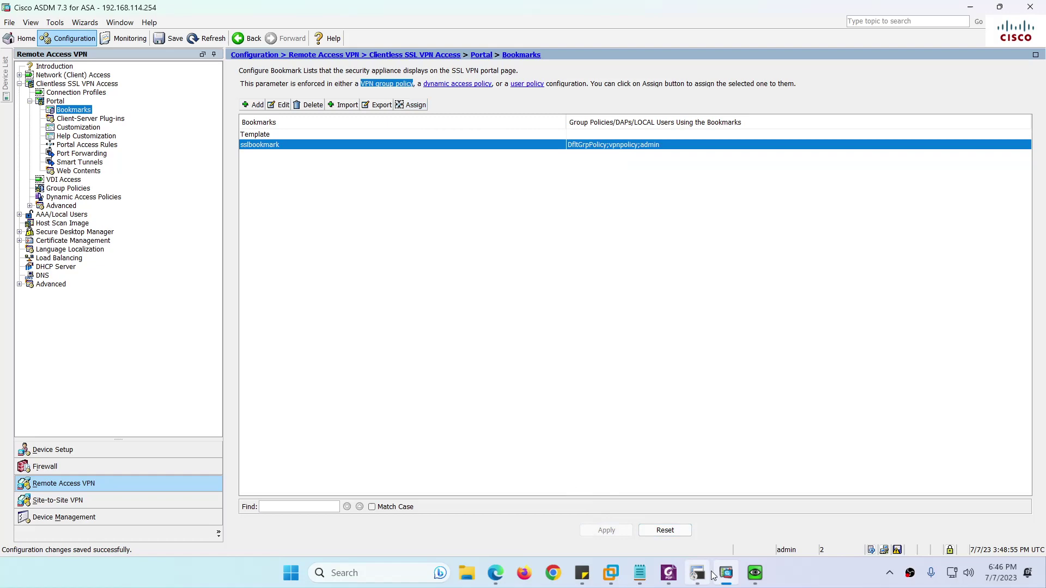
pyautogui.click(728, 578)
# On PC1, log out of the SSL VPN portal and sign back in as admin.
pyautogui.click(755, 573)
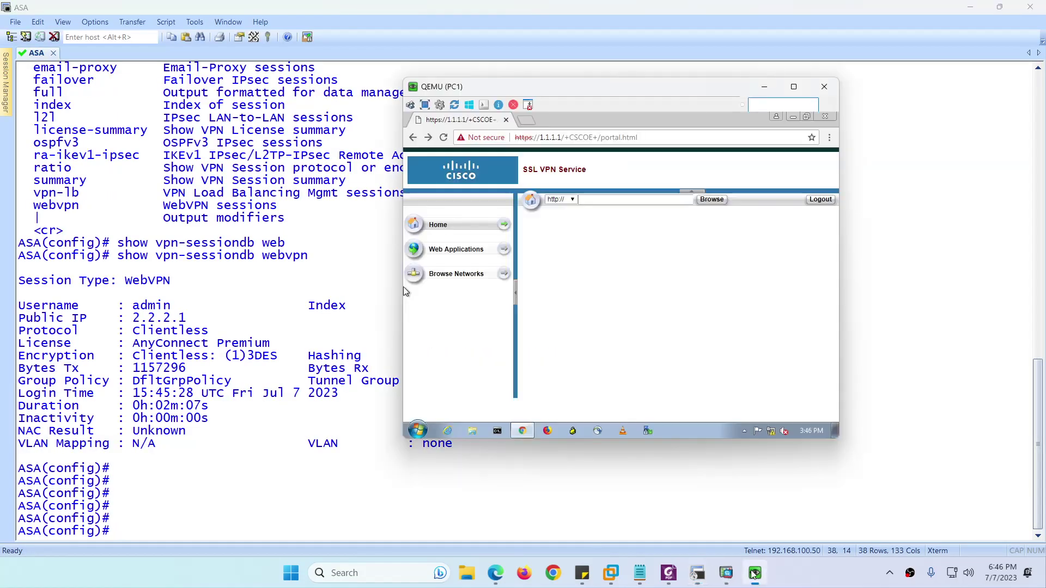
pyautogui.click(443, 140)
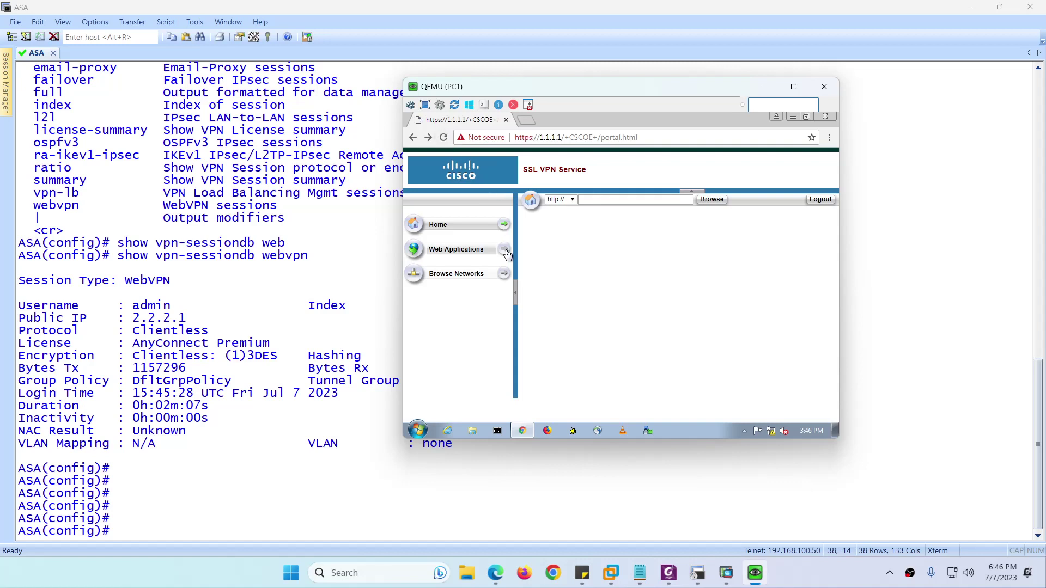
pyautogui.click(821, 200)
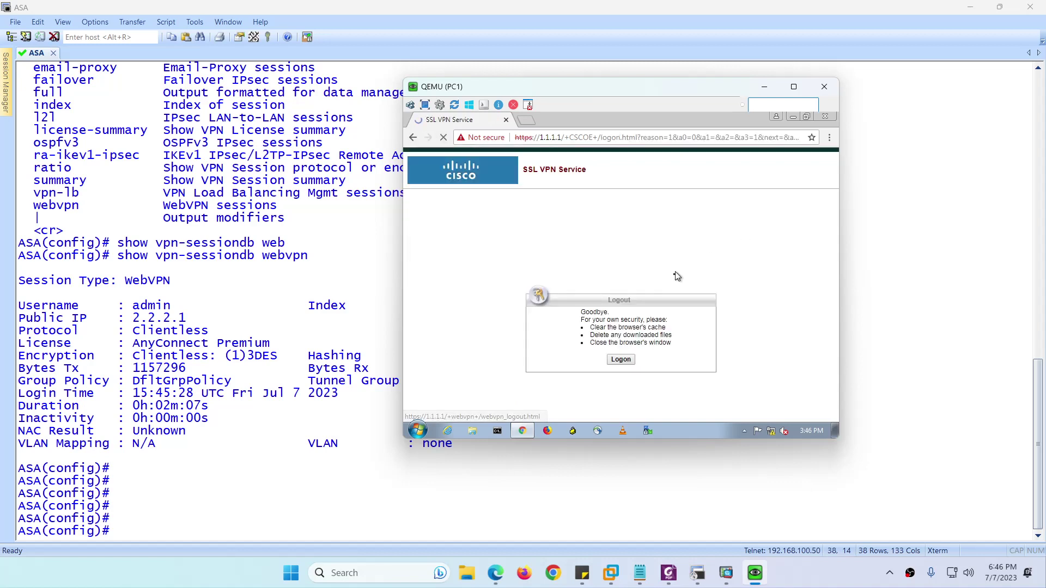
pyautogui.click(618, 363)
pyautogui.click(612, 339)
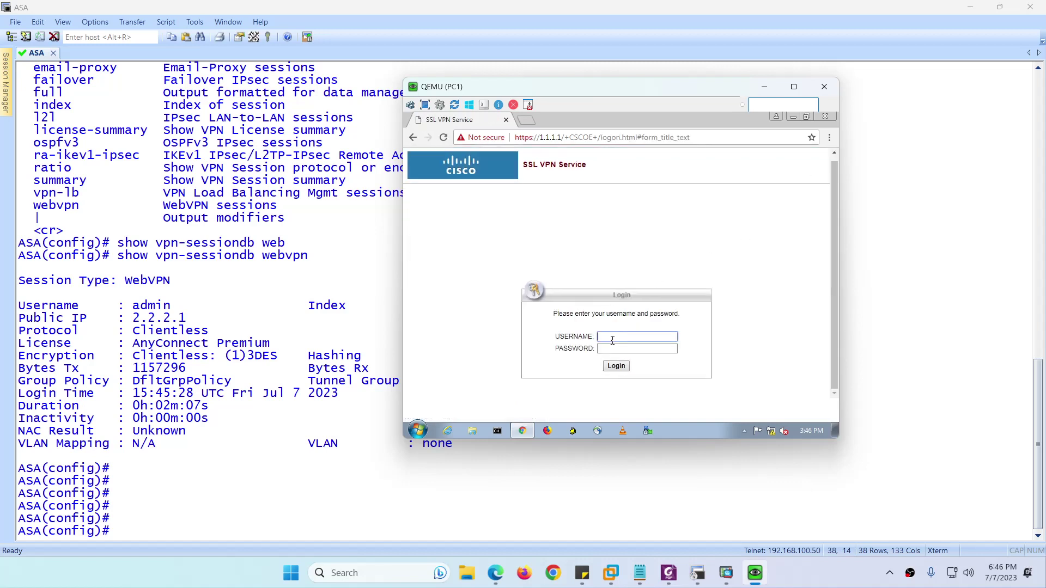
pyautogui.write('admin')
pyautogui.press('Tab')
pyautogui.press('Tab')
pyautogui.click(606, 347)
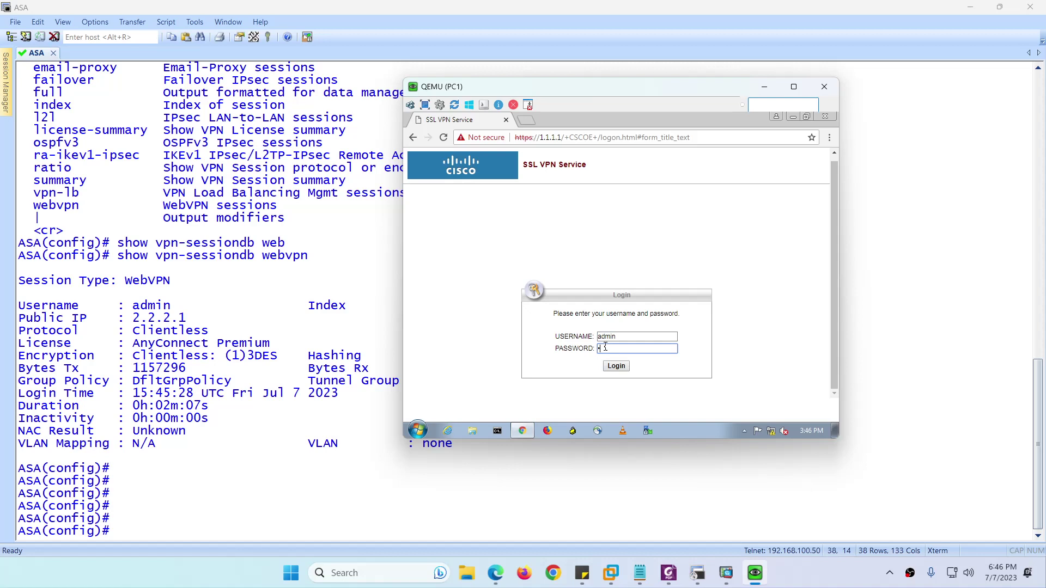
pyautogui.click(618, 366)
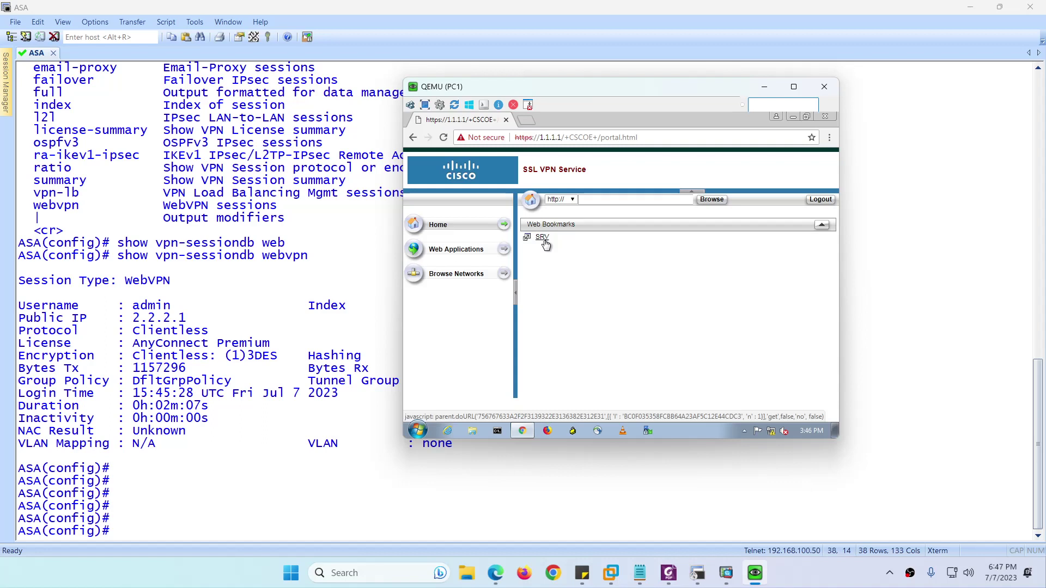
# Open the SRV bookmark to confirm it reaches Server 1's page.
pyautogui.click(543, 238)
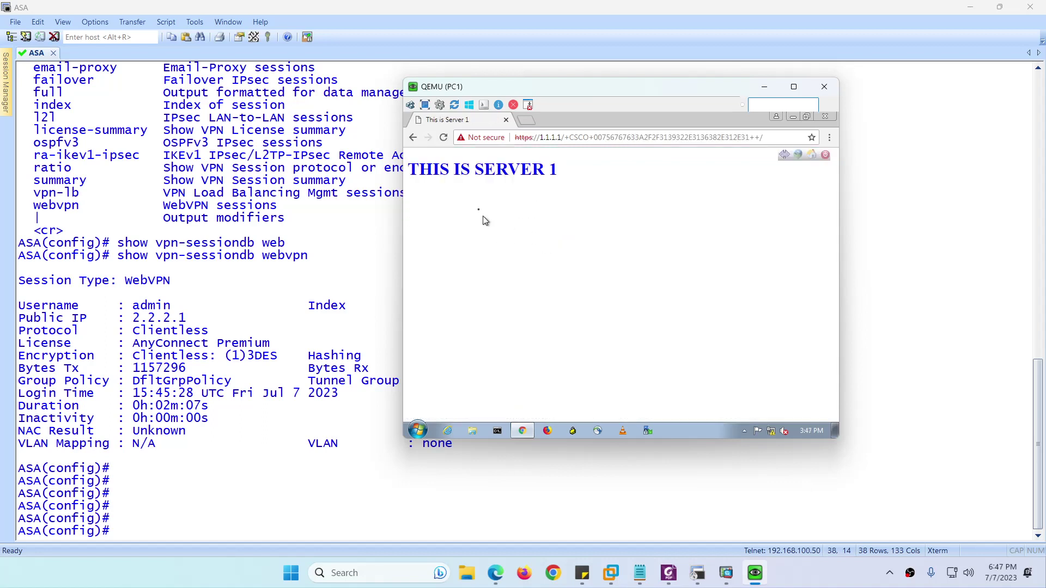
pyautogui.click(585, 199)
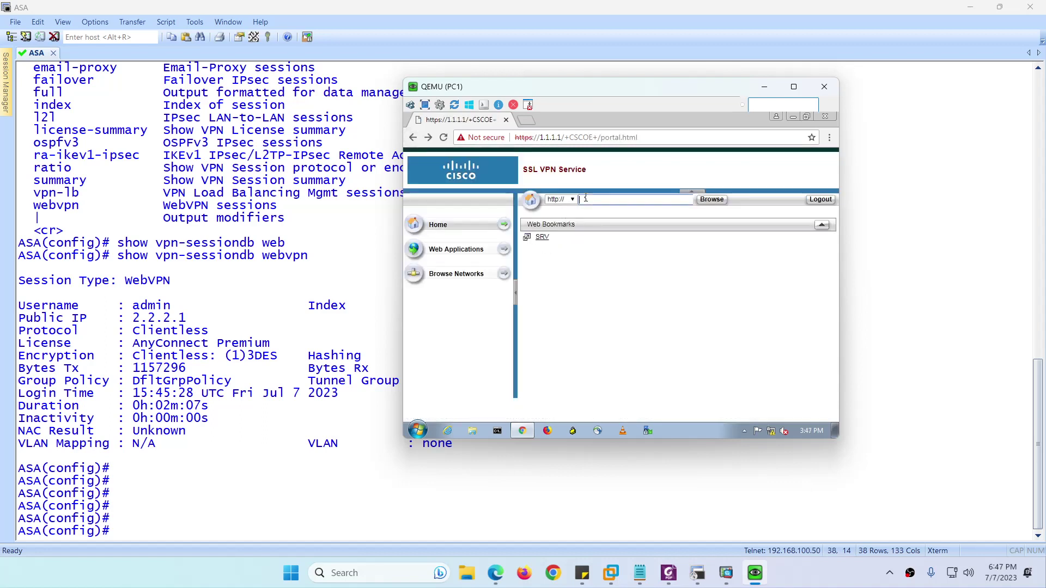
pyautogui.click(669, 573)
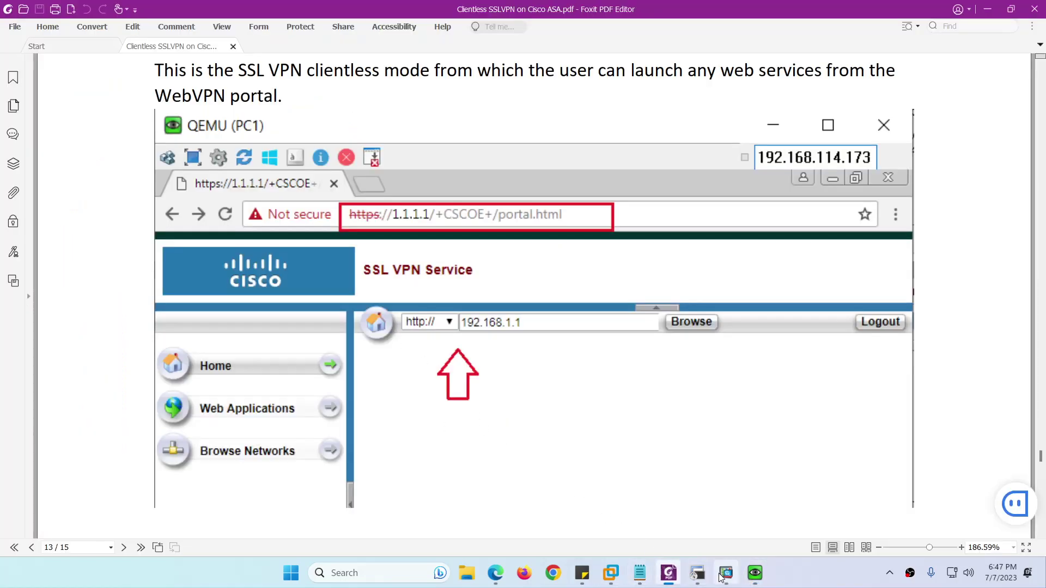
# Add the second LOCAL user to sslbookmark's assignments and apply the change to the ASA.
pyautogui.click(726, 573)
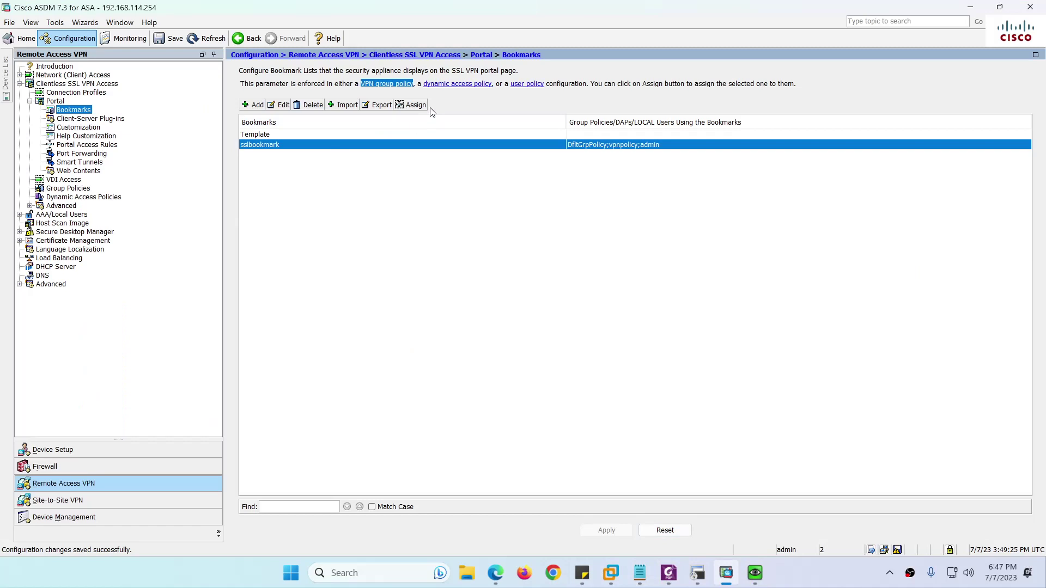
pyautogui.click(413, 104)
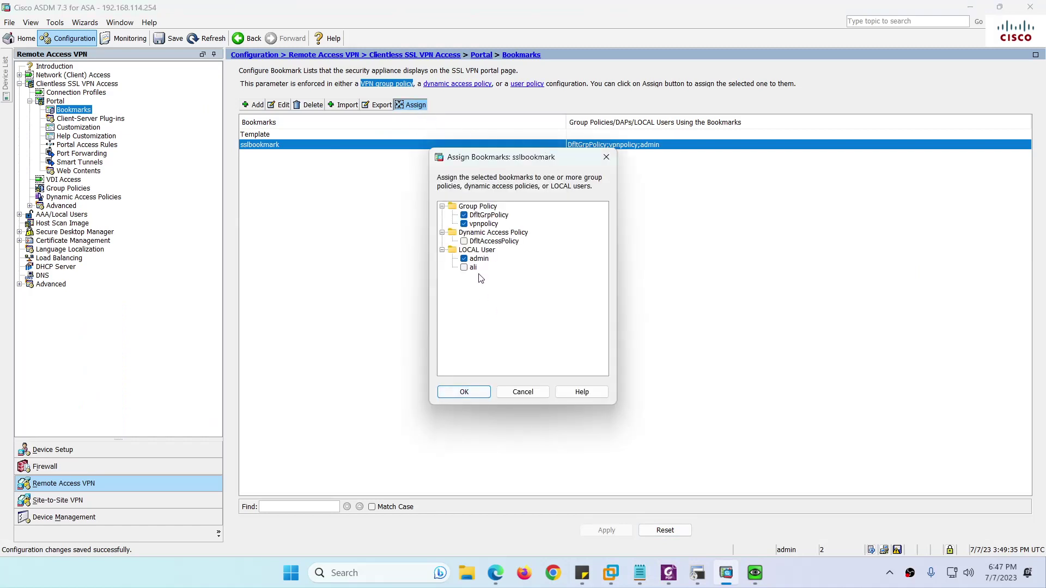
pyautogui.click(464, 268)
pyautogui.click(478, 393)
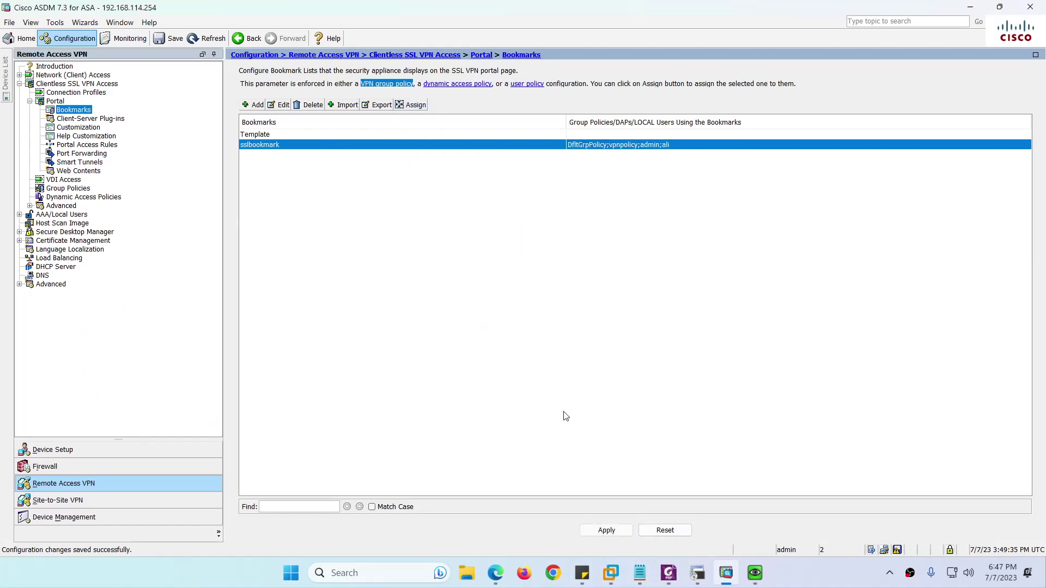
pyautogui.click(614, 533)
# Scroll the Foxit guide through pages 14–15, settling on page 14's Server 1 screenshot.
pyautogui.click(669, 572)
pyautogui.scroll(-5, 436, 352)
pyautogui.scroll(-15, 436, 353)
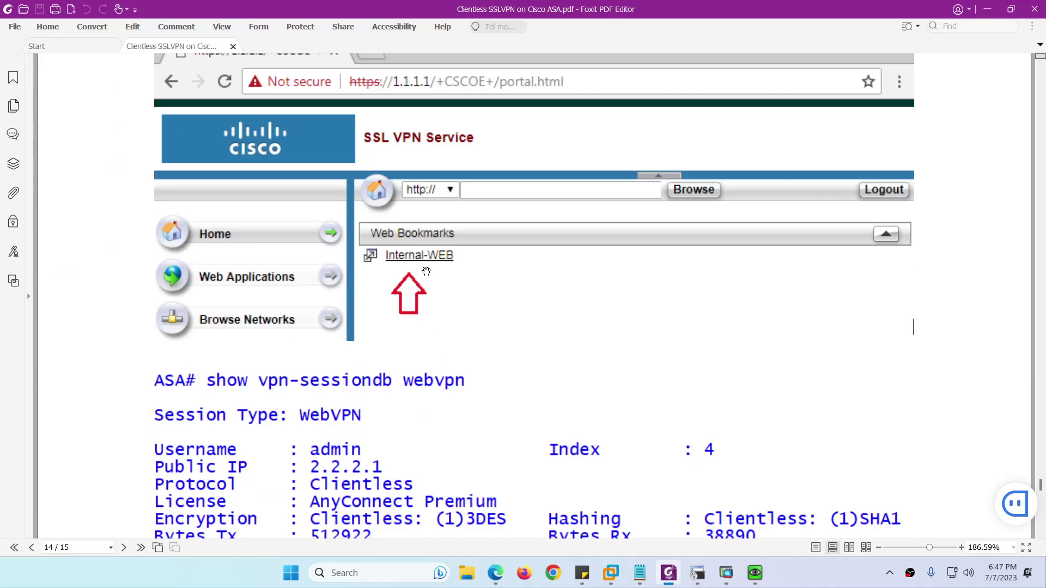
pyautogui.scroll(-10, 426, 271)
pyautogui.scroll(-10, 330, 261)
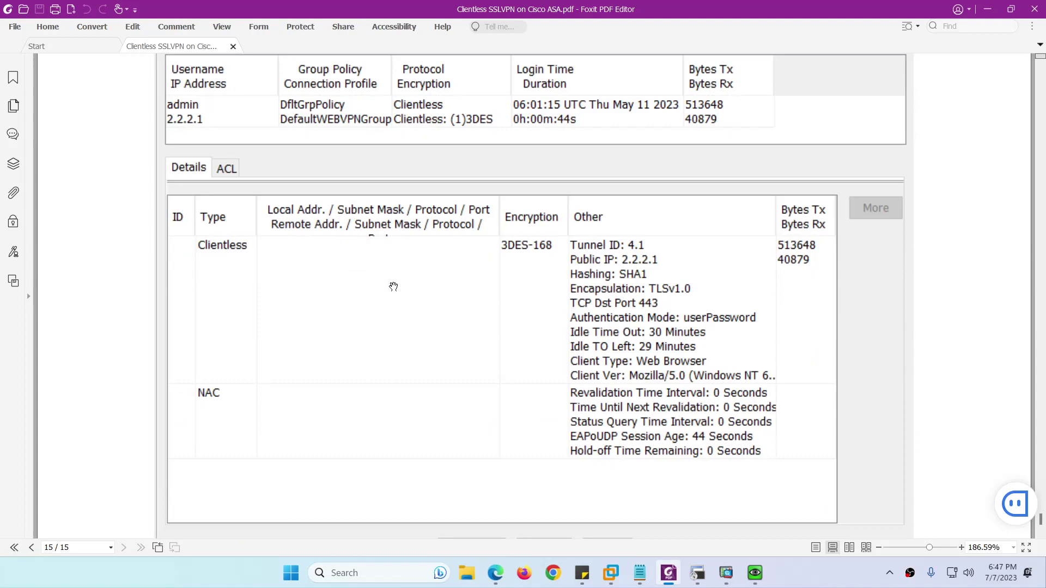
pyautogui.scroll(-3, 403, 295)
pyautogui.scroll(15, 409, 299)
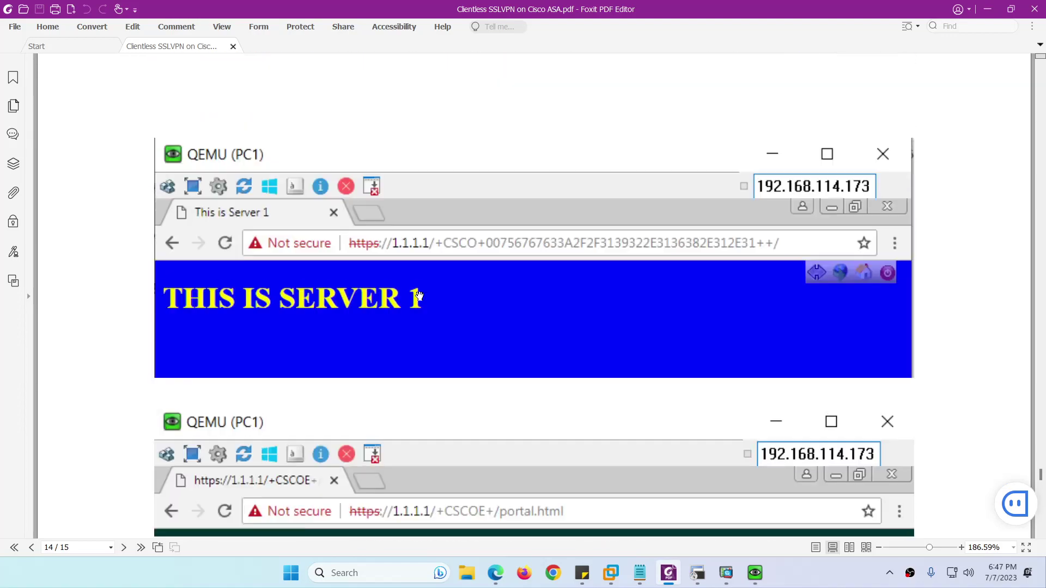